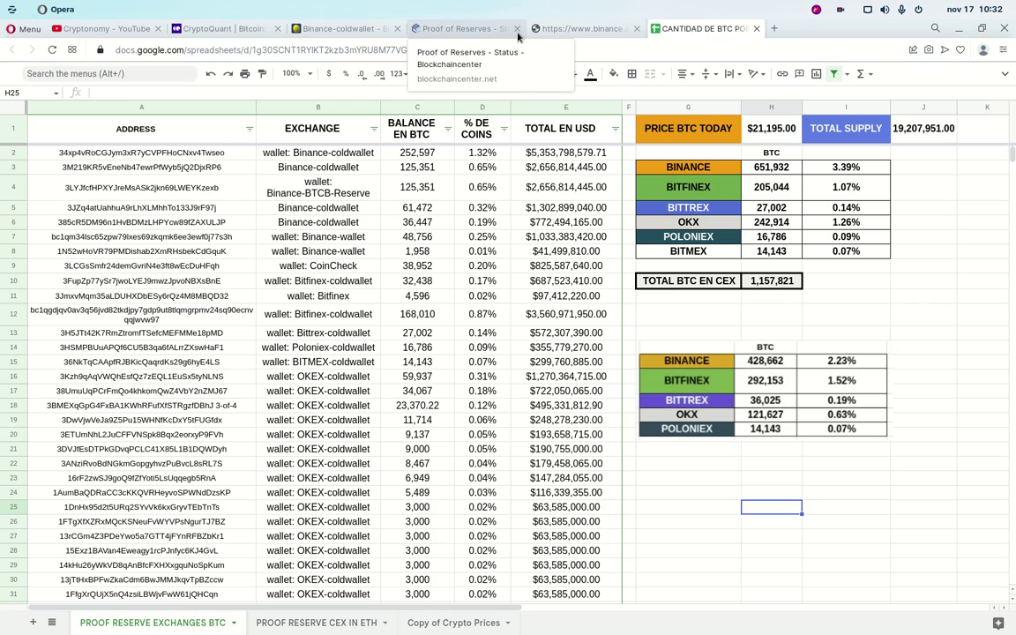
{"action": "left_click", "coordinate": [578, 28]}
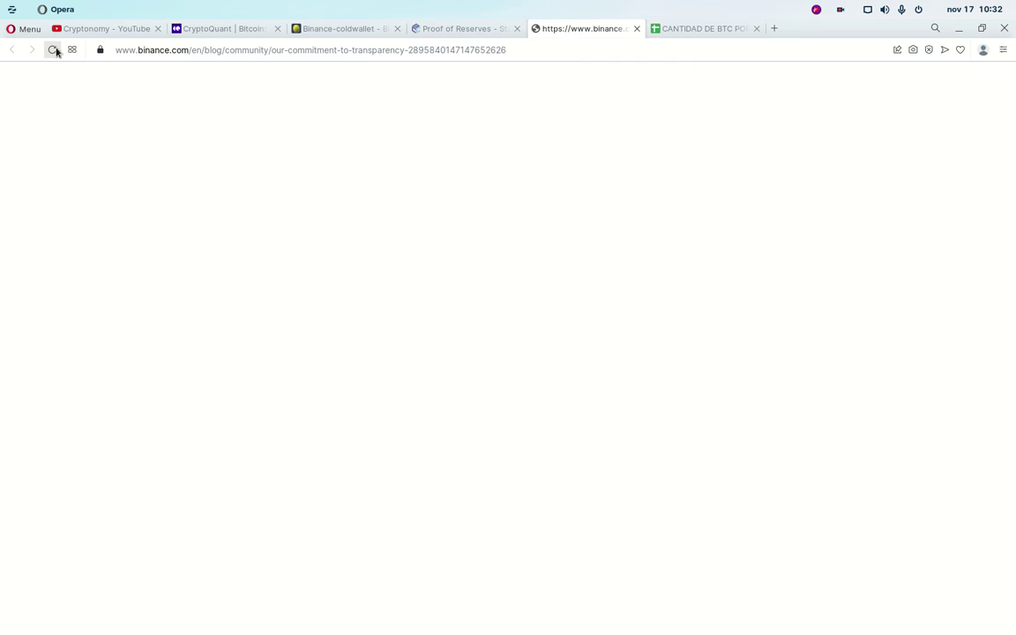
{"action": "left_click", "coordinate": [310, 51]}
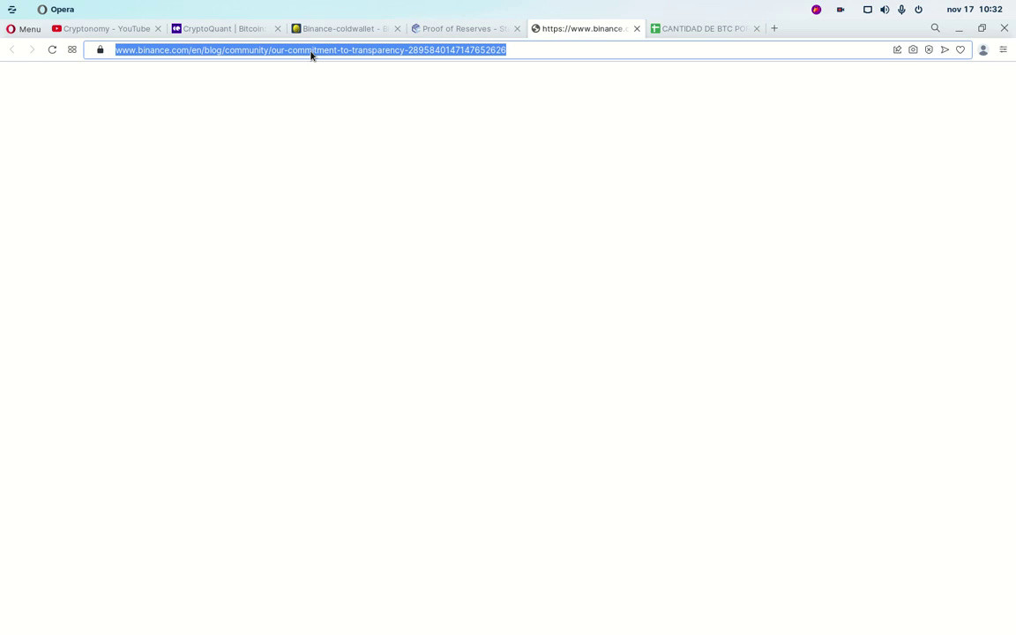
{"action": "left_click", "coordinate": [700, 29]}
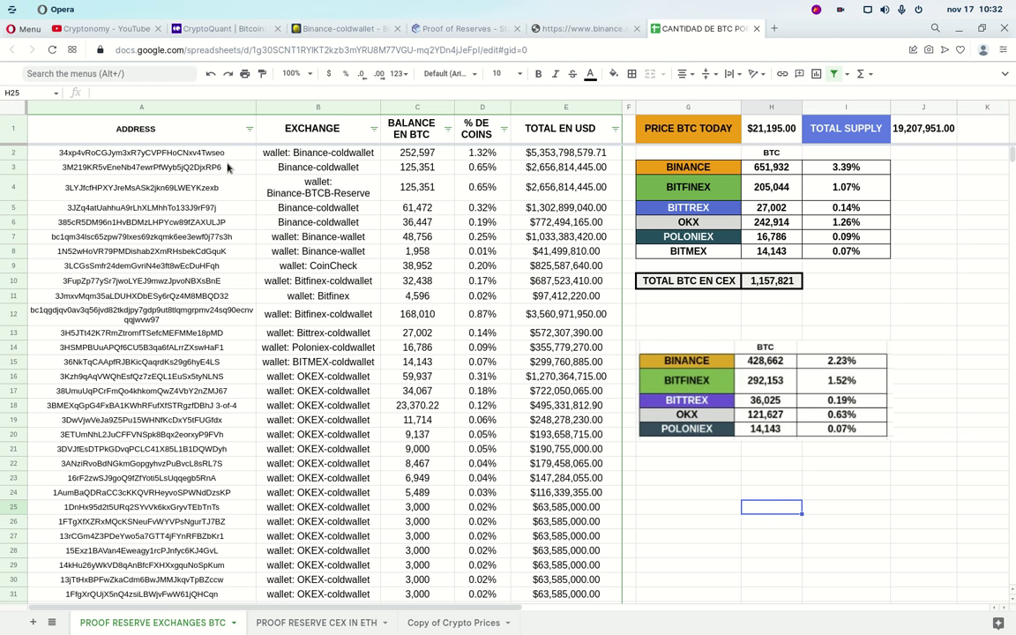
Copy the Binance-coldwallet address from cell A2 of the PROOF RESERVE EXCHANGES BTC sheet.
{"action": "left_click", "coordinate": [198, 151]}
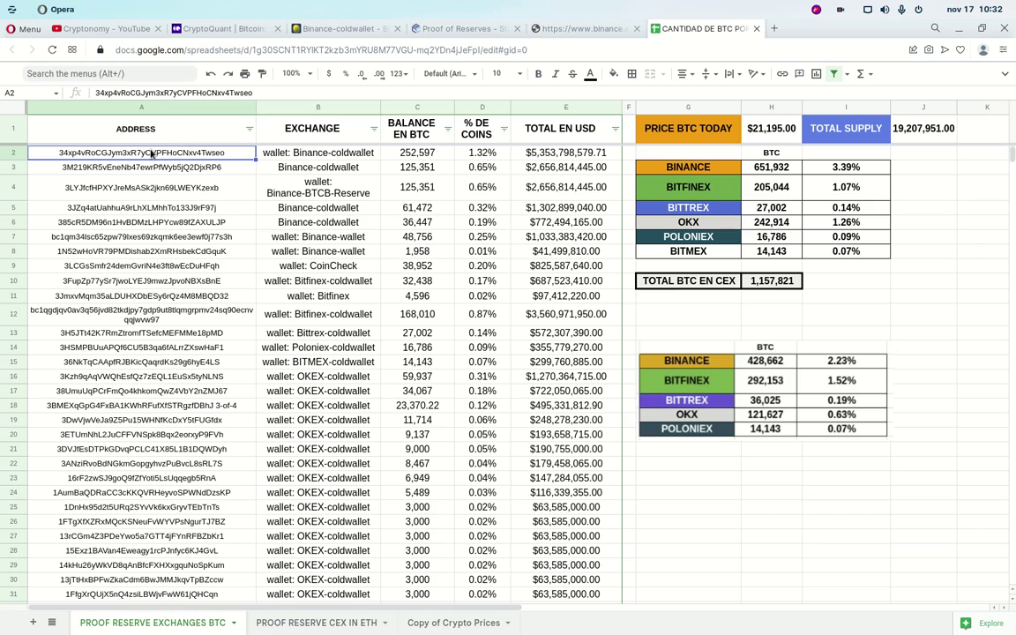
{"action": "left_click_drag", "start_coordinate": [256, 93], "coordinate": [82, 100]}
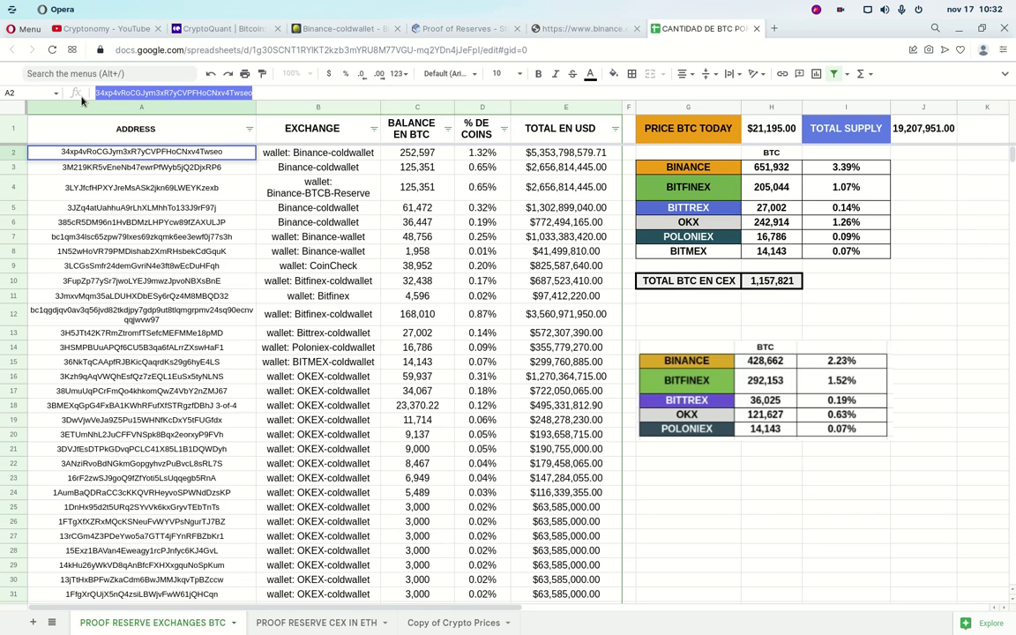
{"action": "key", "text": "ctrl+c"}
Look up the copied wallet address on BitInfoCharts and compare its BTC balance with cell C2 of the spreadsheet.
{"action": "left_click", "coordinate": [320, 32]}
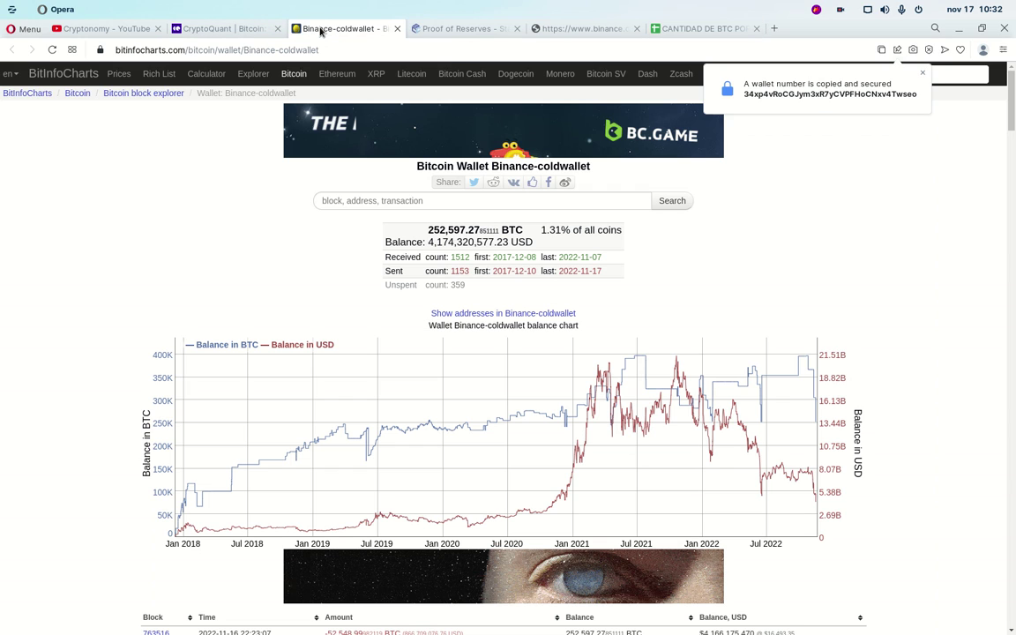
{"action": "mouse_move", "coordinate": [206, 74]}
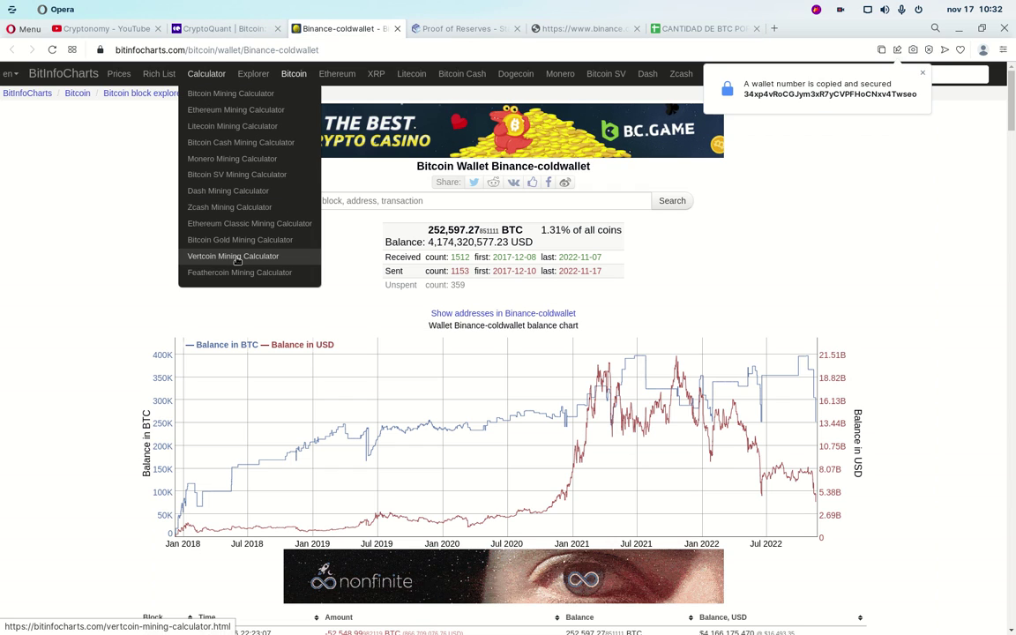
{"action": "left_click", "coordinate": [351, 202]}
{"action": "key", "text": "ctrl+v"}
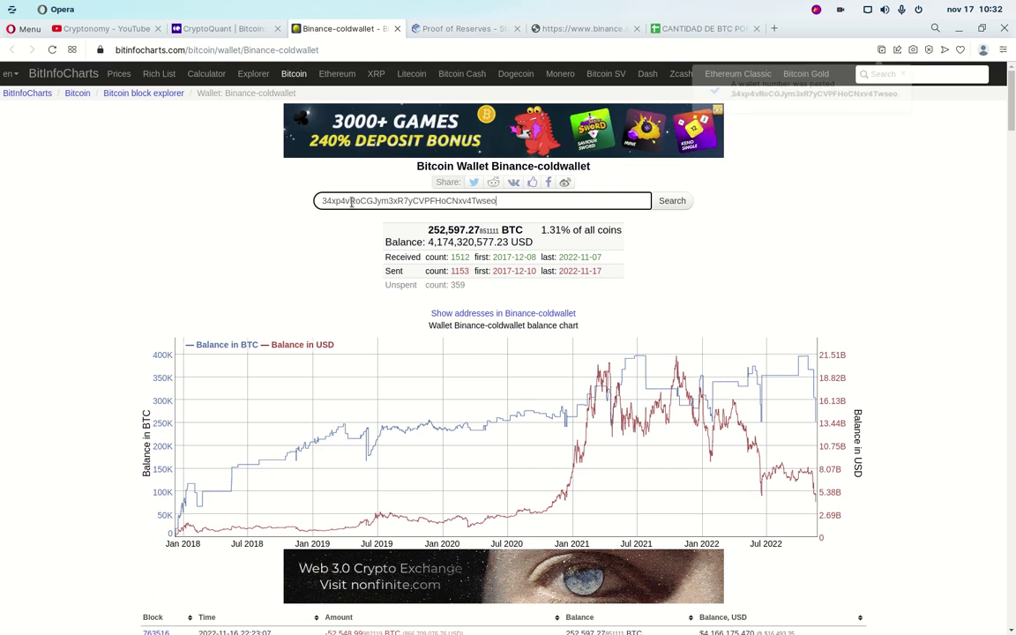
{"action": "key", "text": "Return"}
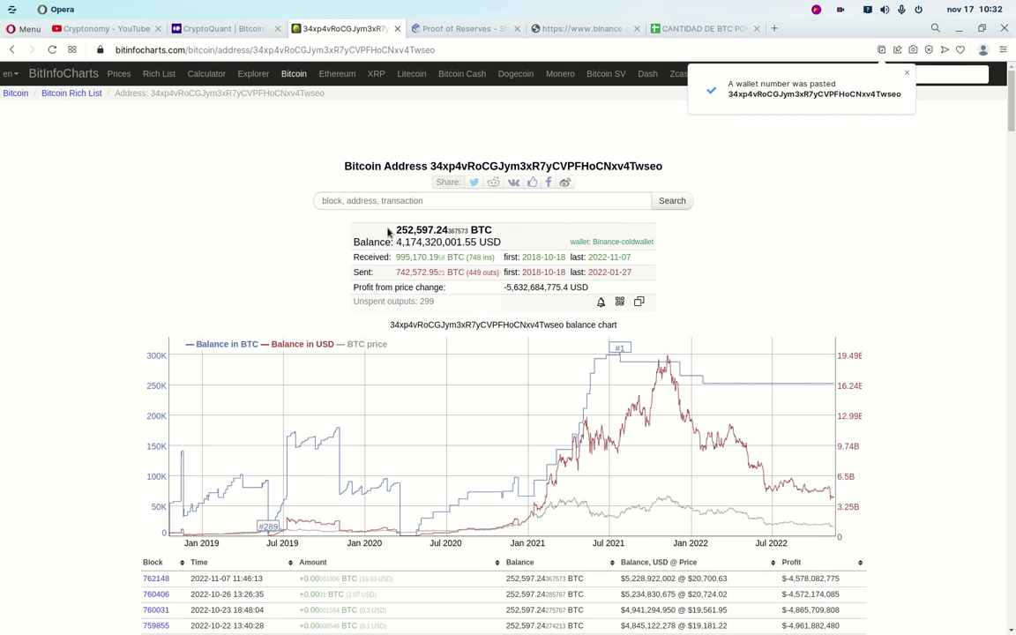
{"action": "left_click_drag", "start_coordinate": [388, 232], "coordinate": [434, 232]}
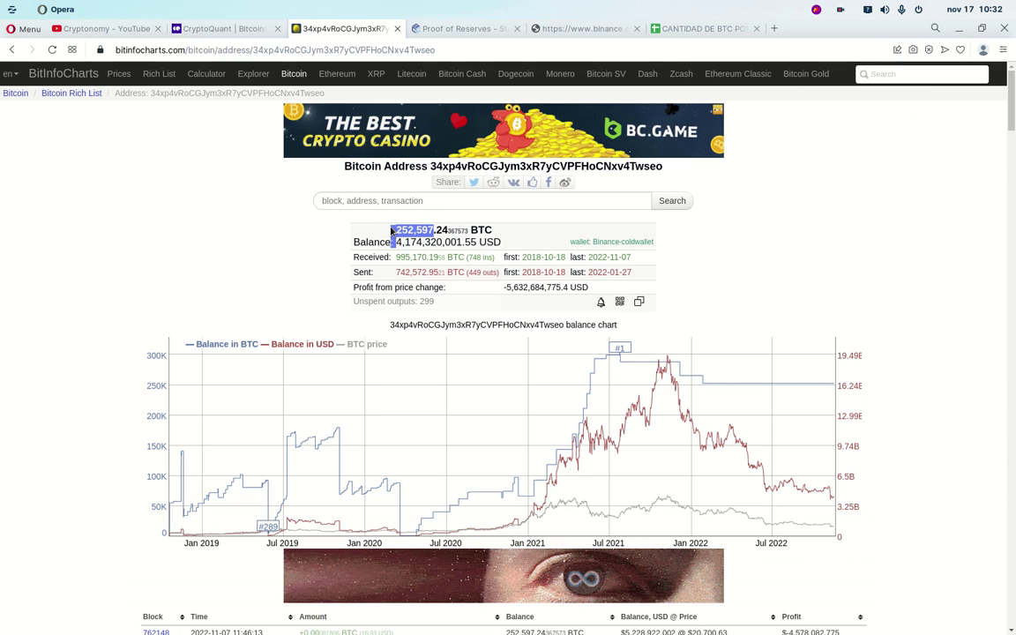
{"action": "left_click", "coordinate": [696, 33]}
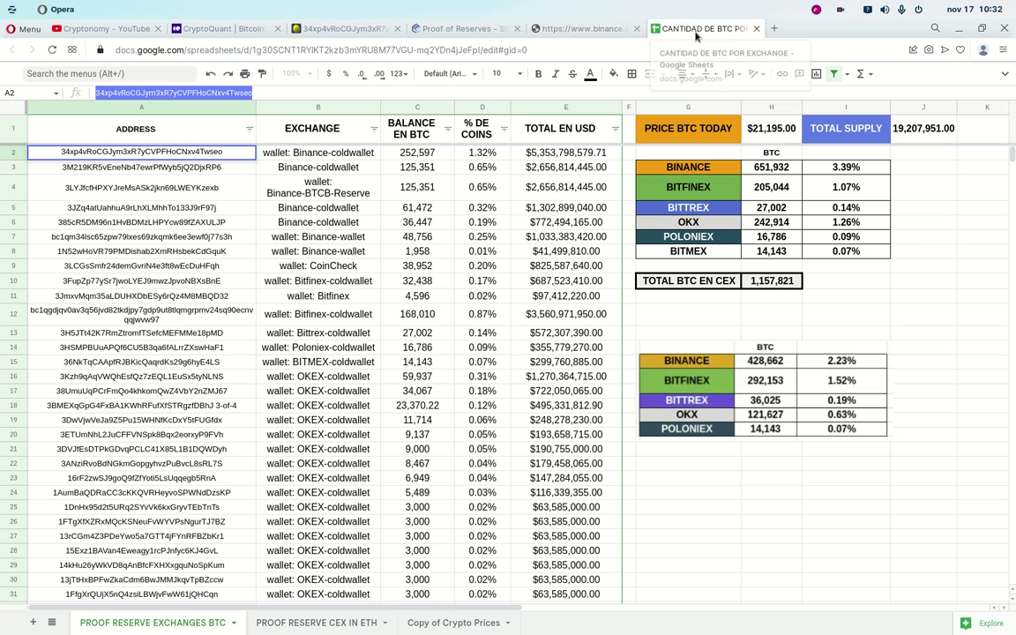
{"action": "left_click", "coordinate": [417, 155]}
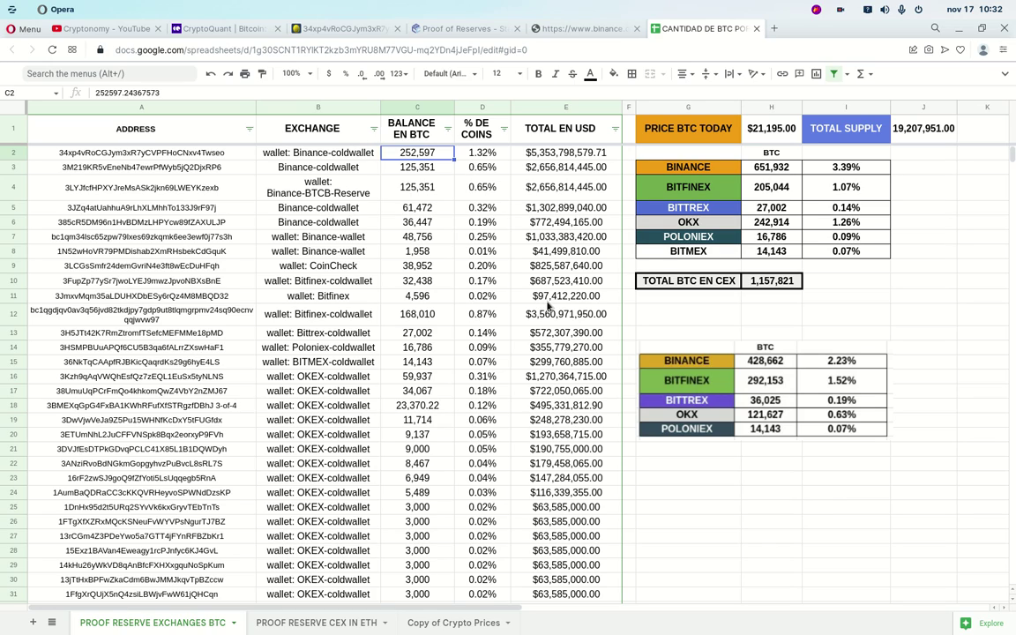
Inspect the formulas behind the Binance and OKX BTC totals in the exchange summary table.
{"action": "left_click", "coordinate": [871, 491]}
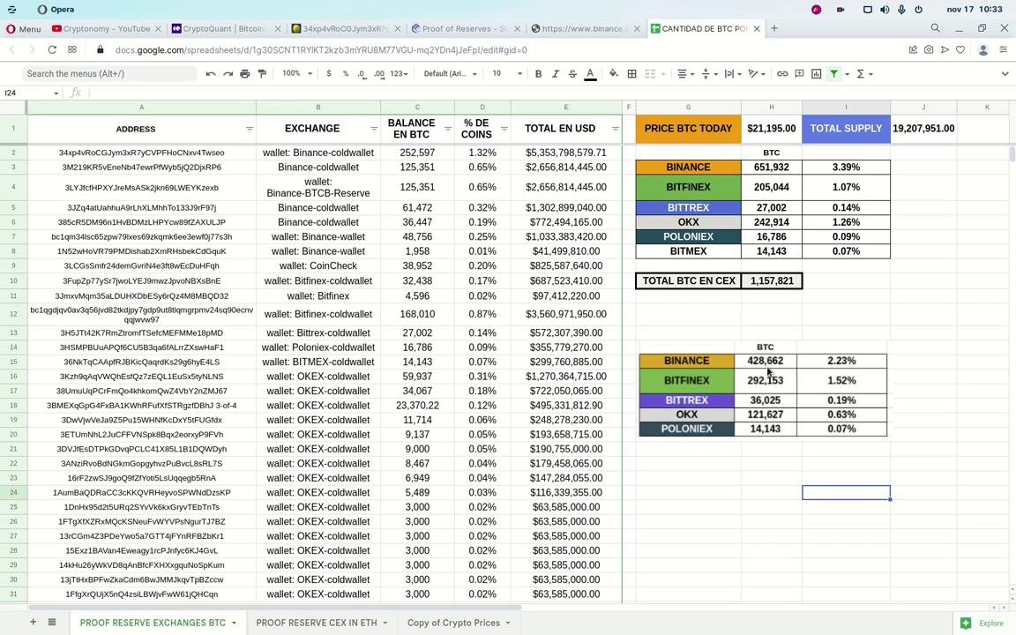
{"action": "left_click", "coordinate": [789, 173]}
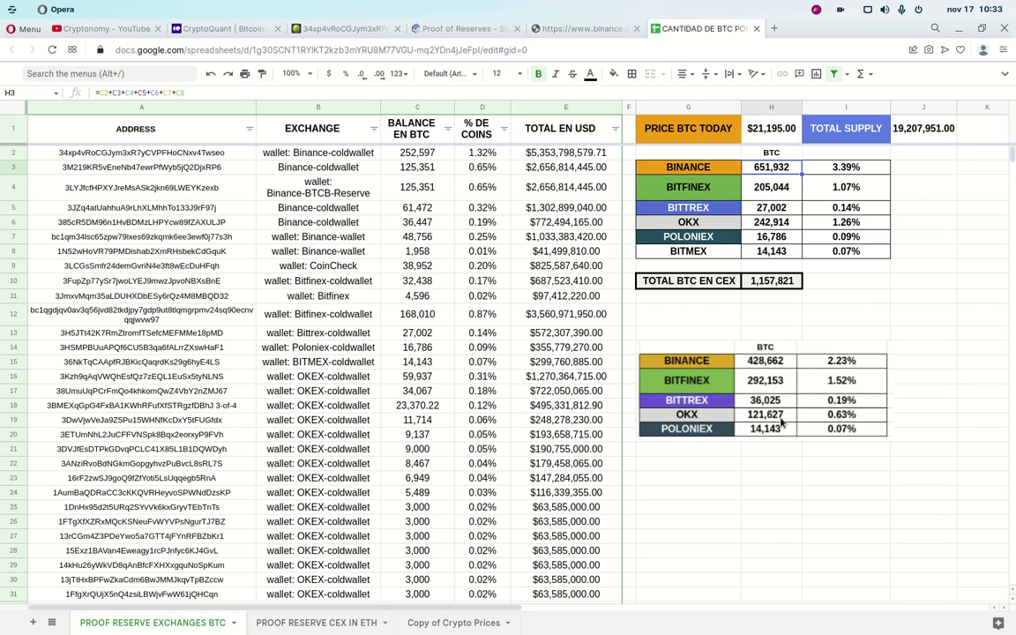
{"action": "left_click", "coordinate": [773, 221]}
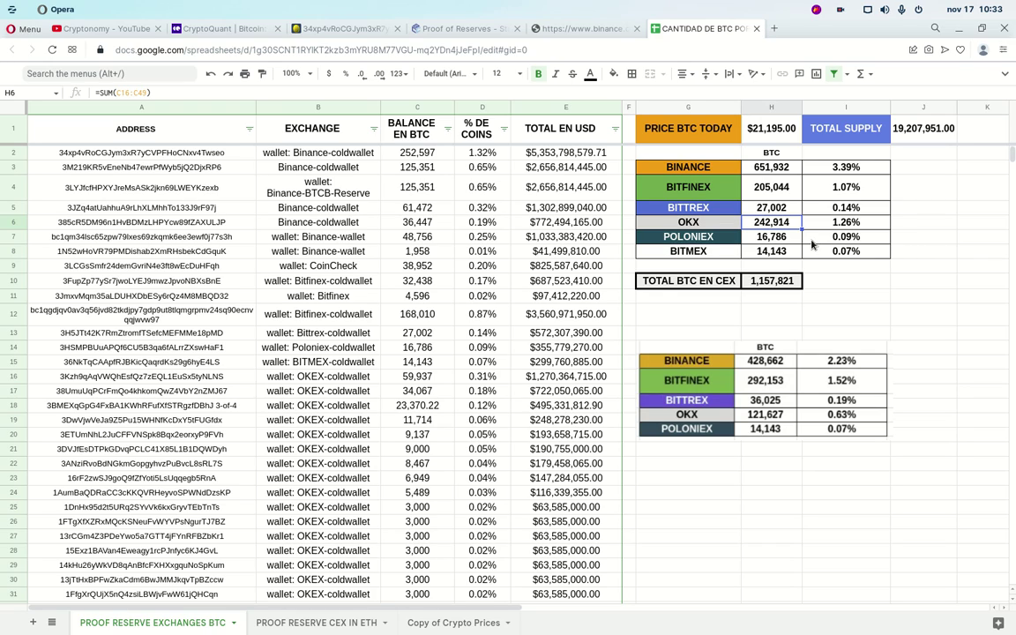
Open Binance's "Our Commitment To Transparency" blog post in place of the Proof of Reserves page.
{"action": "left_click", "coordinate": [542, 29]}
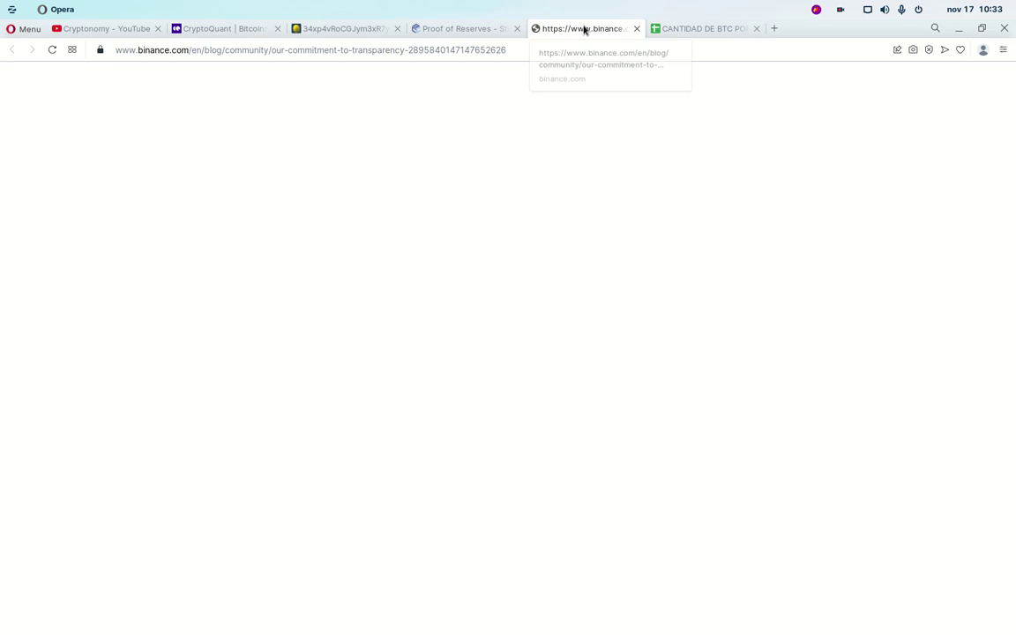
{"action": "left_click", "coordinate": [523, 48]}
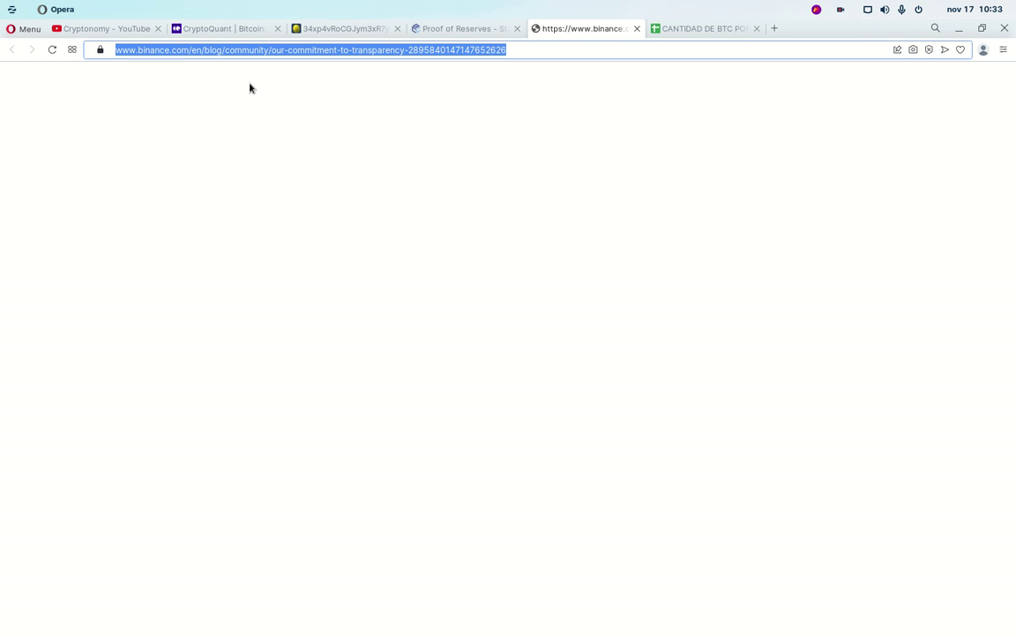
{"action": "left_click", "coordinate": [51, 52]}
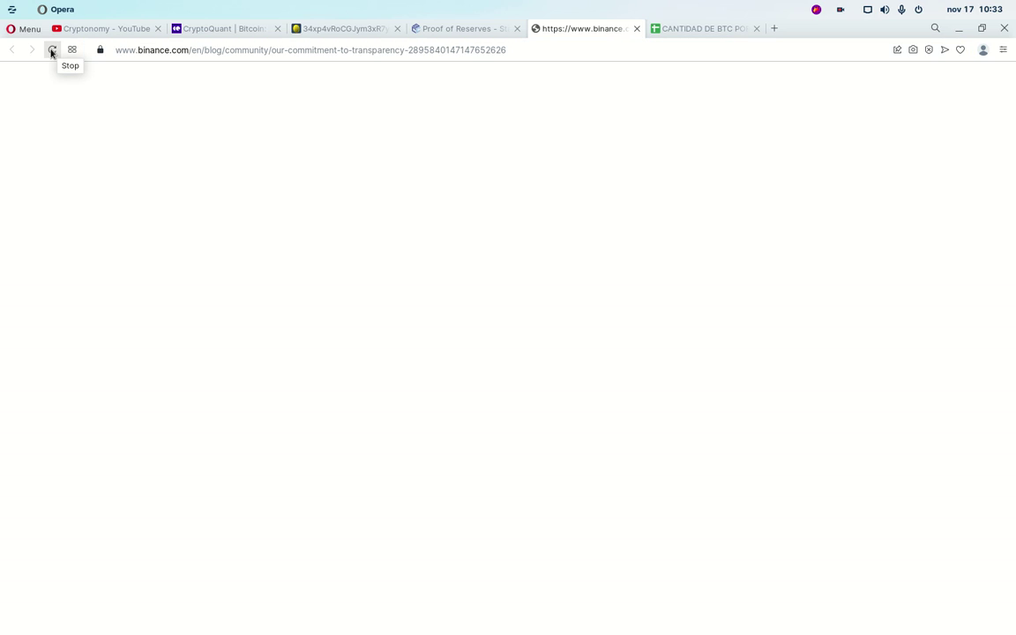
{"action": "left_click", "coordinate": [446, 29]}
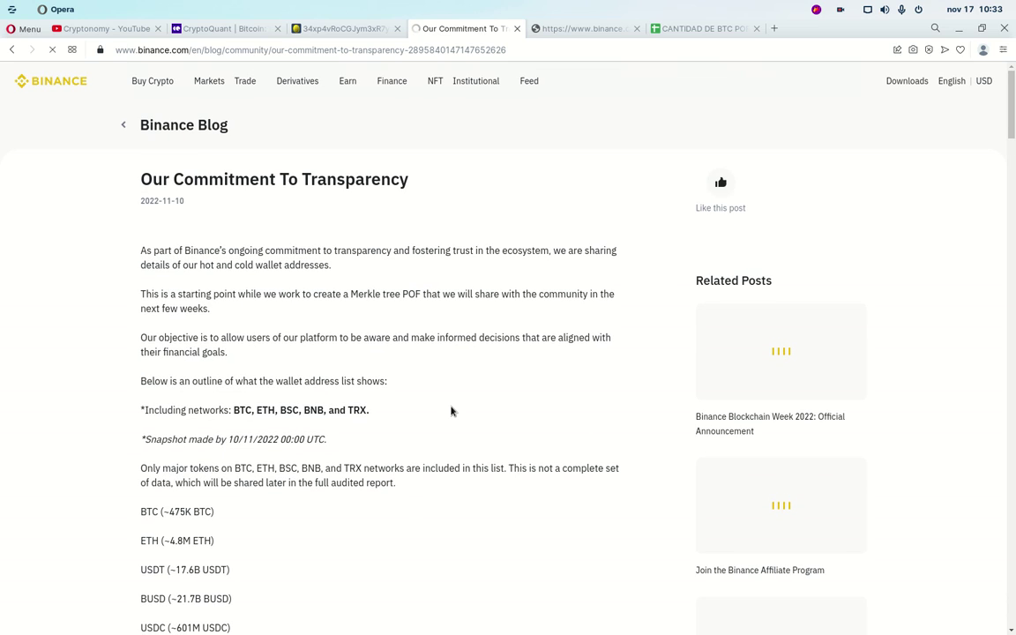
Review the article's reserve amounts for BTC, ETH, USDT, BUSD, USDC and BNB, highlighting each line in turn.
{"action": "scroll", "coordinate": [451, 411], "scroll_direction": "down", "scroll_amount": 2}
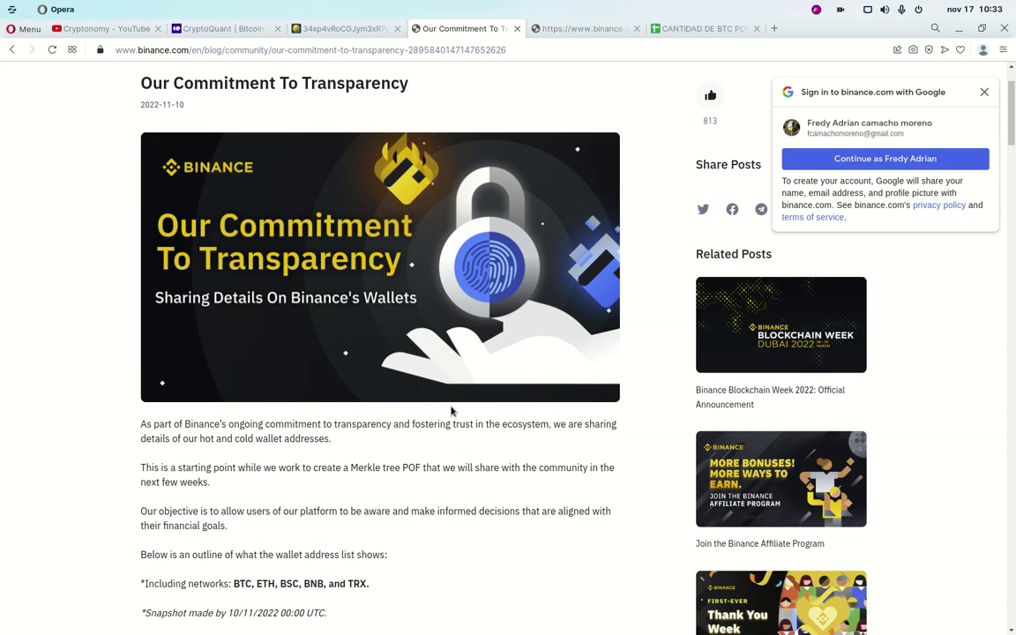
{"action": "scroll", "coordinate": [335, 532], "scroll_direction": "down", "scroll_amount": 3}
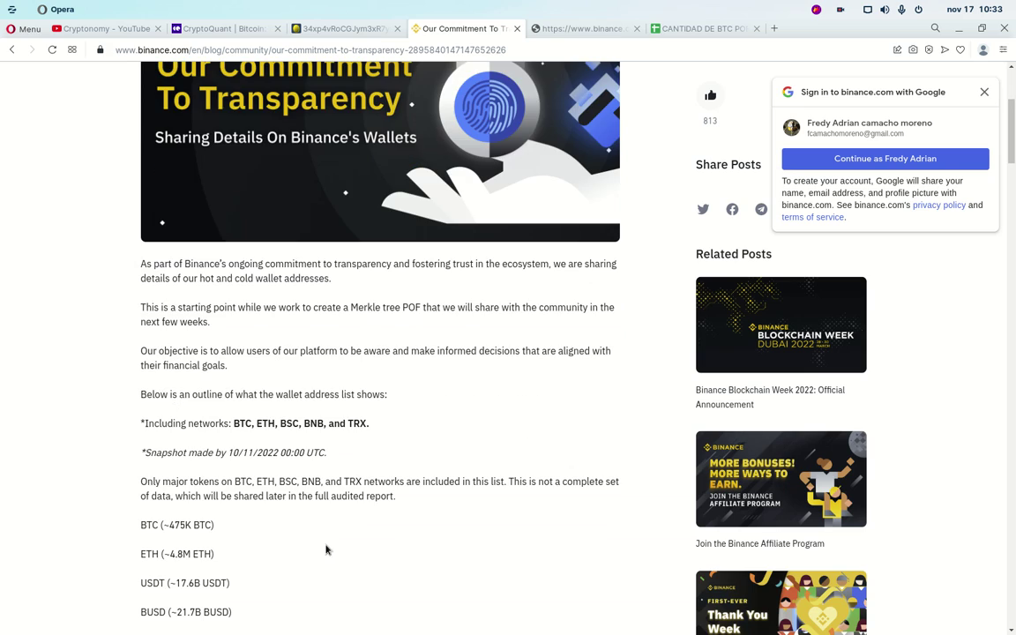
{"action": "scroll", "coordinate": [335, 536], "scroll_direction": "down", "scroll_amount": 3}
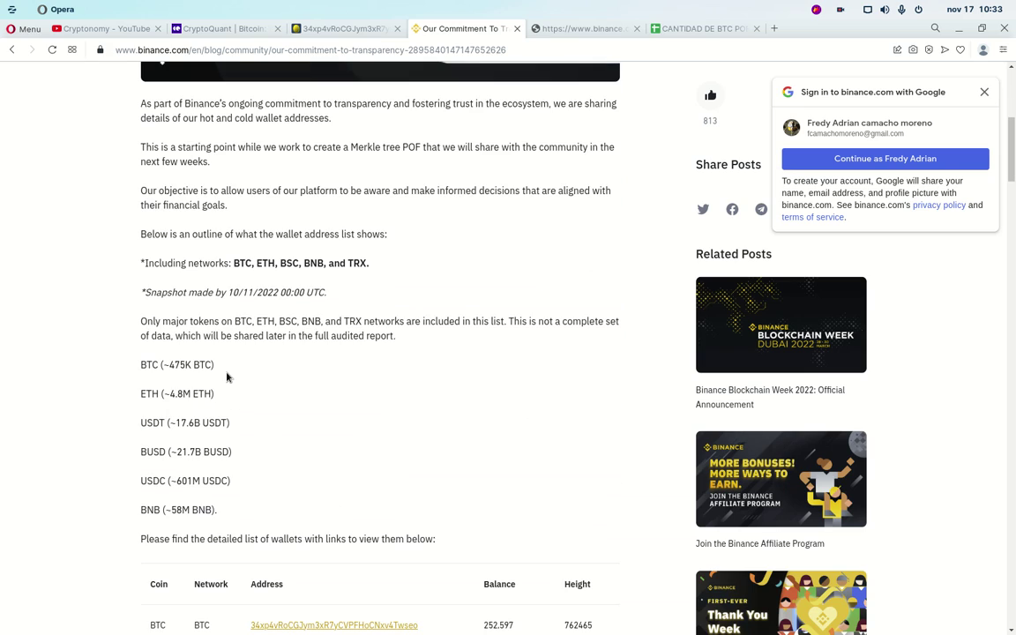
{"action": "left_click_drag", "start_coordinate": [216, 364], "coordinate": [129, 364]}
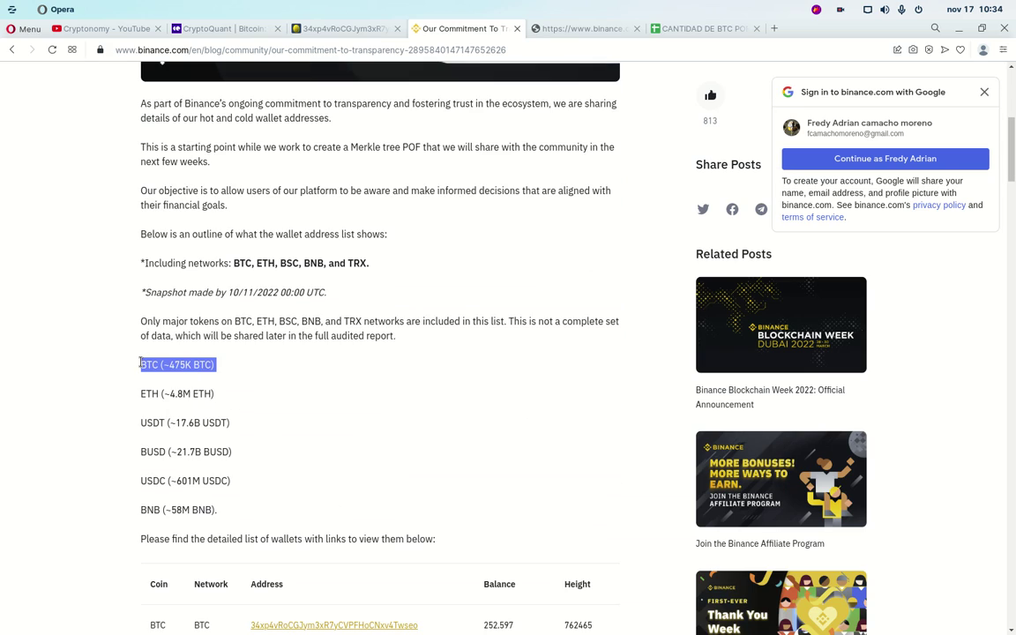
{"action": "scroll", "coordinate": [278, 450], "scroll_direction": "down", "scroll_amount": 1}
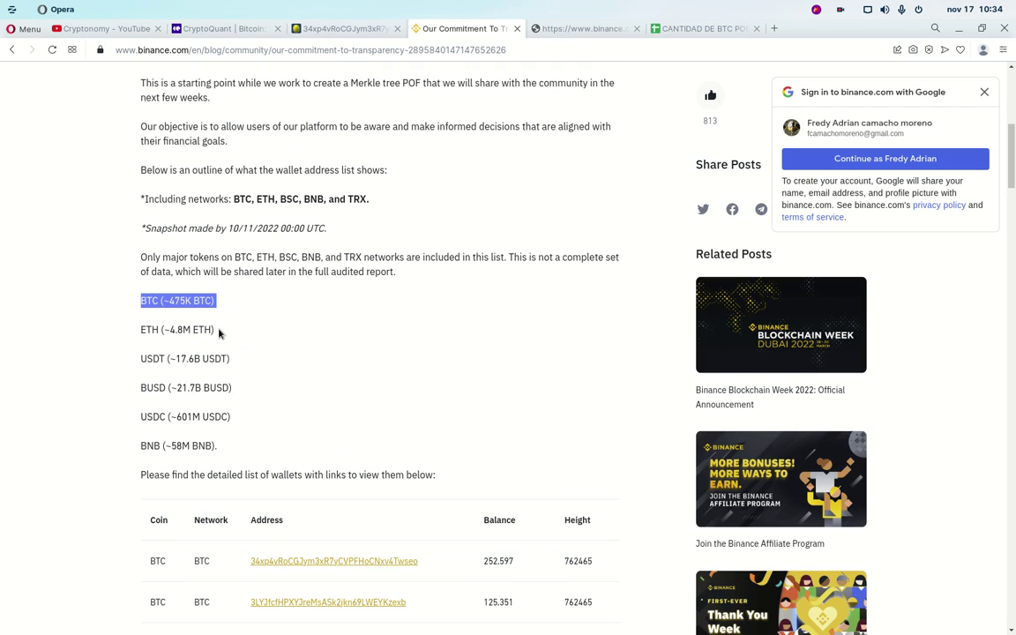
{"action": "left_click_drag", "start_coordinate": [218, 329], "coordinate": [123, 326]}
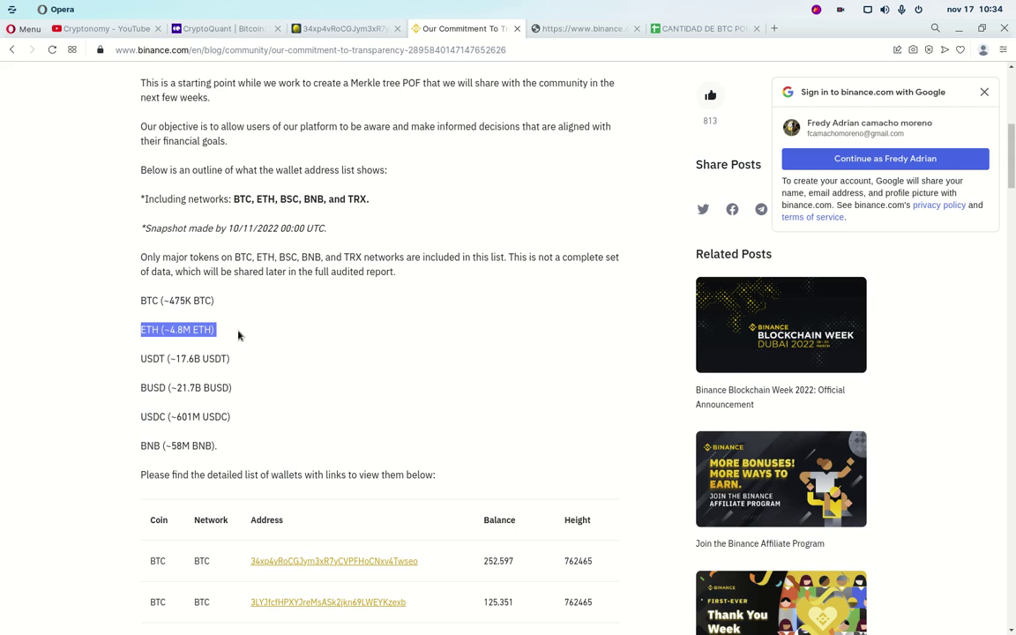
{"action": "scroll", "coordinate": [219, 339], "scroll_direction": "down", "scroll_amount": 1}
{"action": "scroll", "coordinate": [221, 341], "scroll_direction": "down", "scroll_amount": 1}
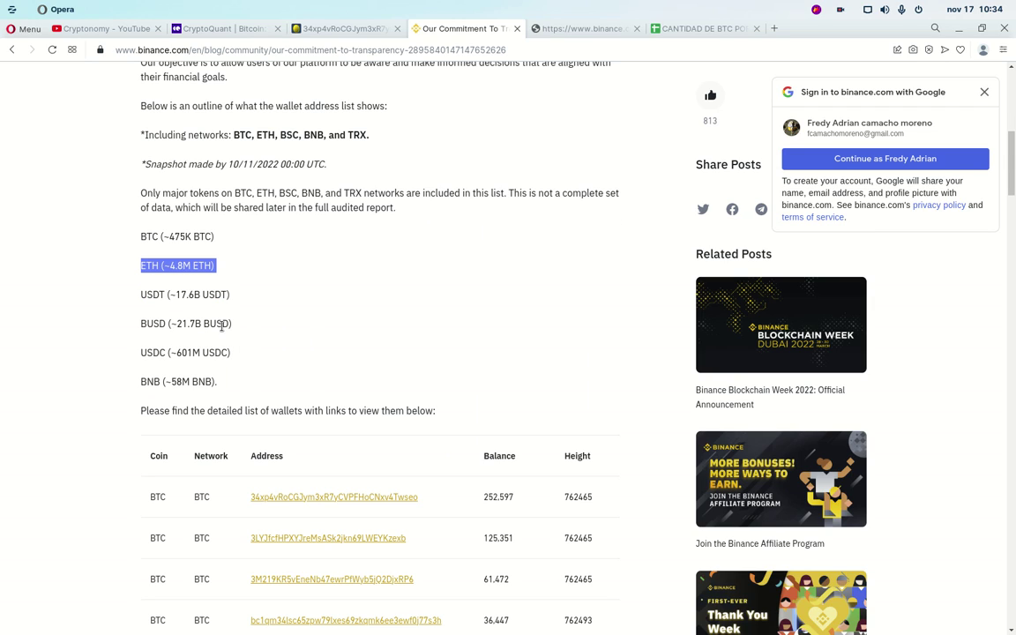
{"action": "left_click_drag", "start_coordinate": [225, 296], "coordinate": [141, 297]}
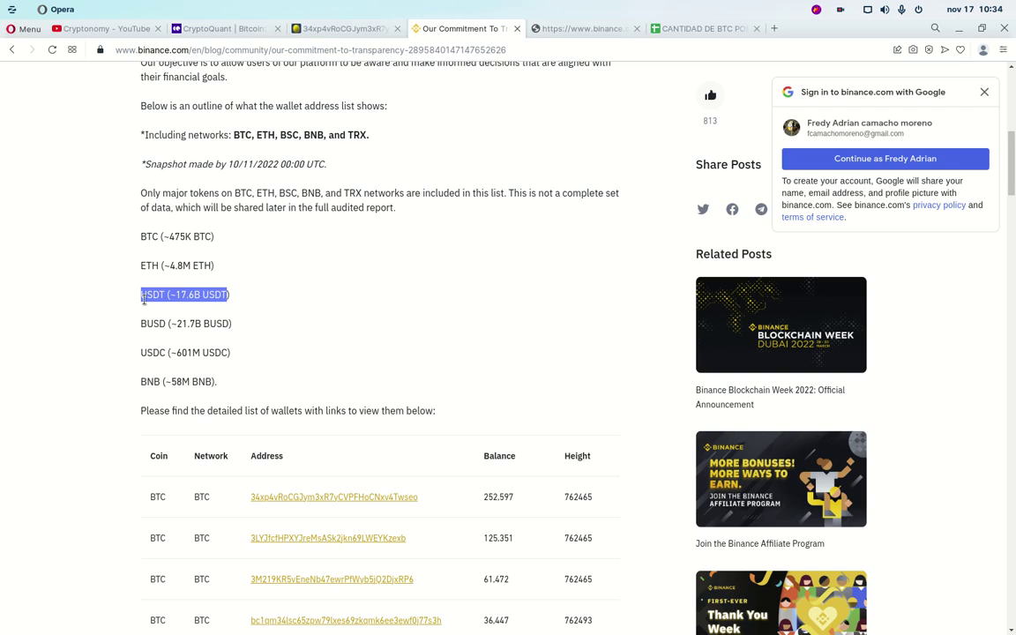
{"action": "left_click_drag", "start_coordinate": [233, 326], "coordinate": [99, 325]}
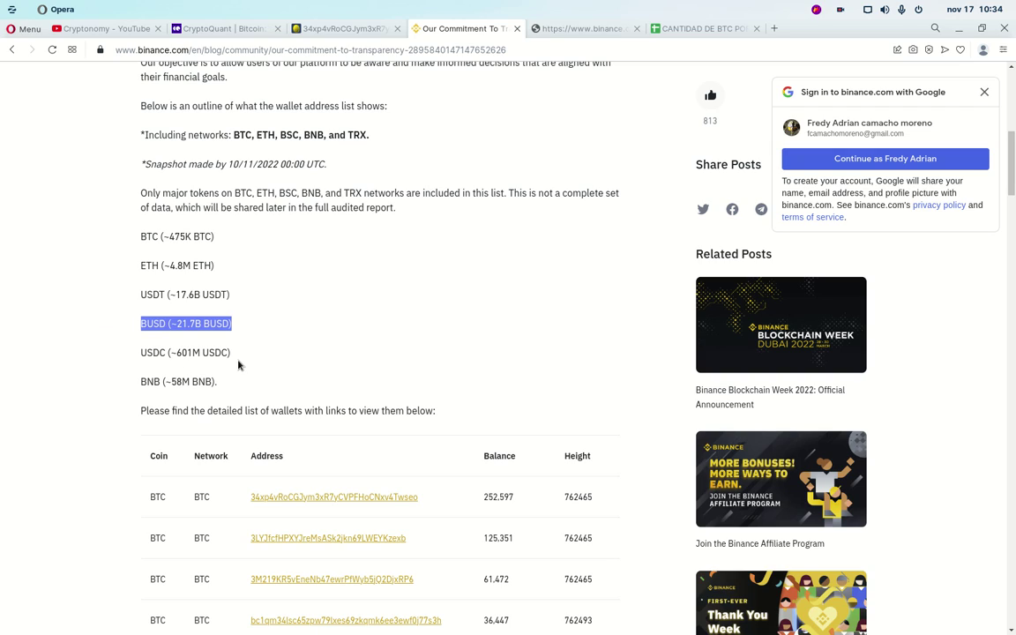
{"action": "left_click_drag", "start_coordinate": [233, 354], "coordinate": [134, 353]}
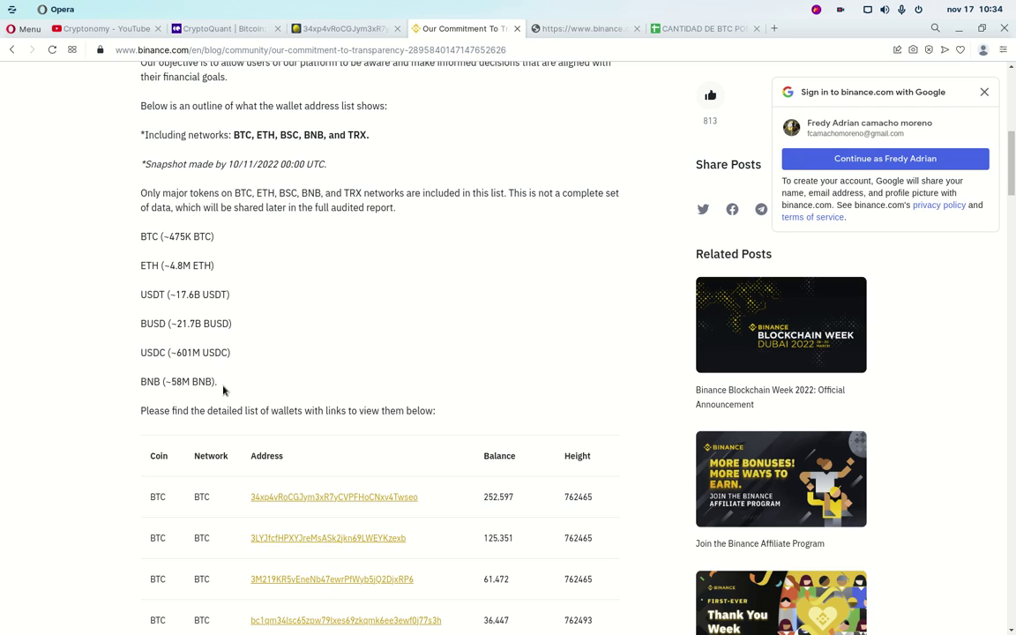
{"action": "left_click_drag", "start_coordinate": [222, 386], "coordinate": [133, 378]}
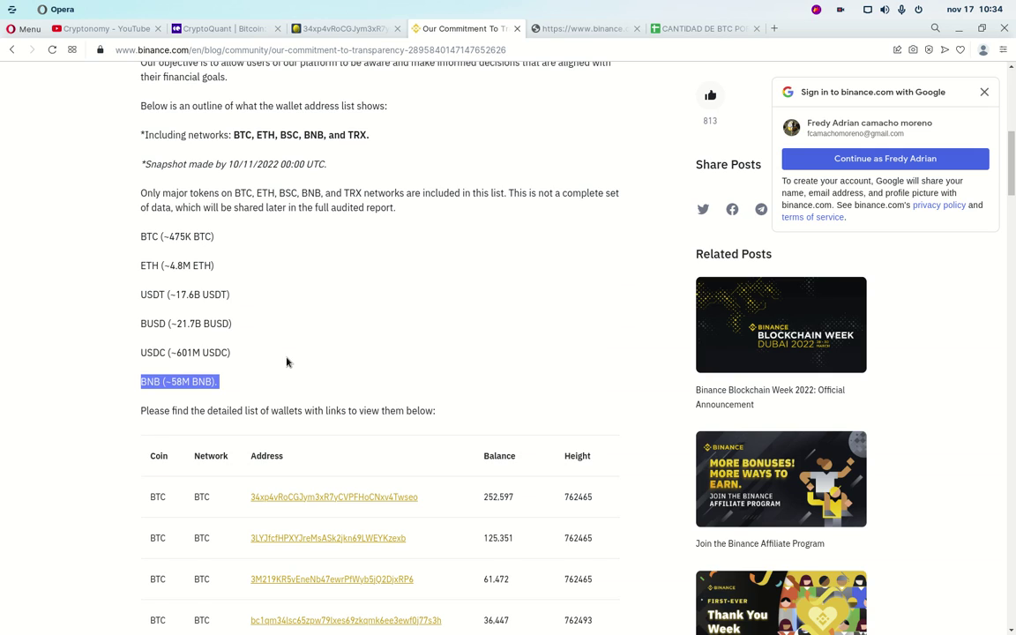
Open the first BTC address from the article's wallet list in a new browser tab and check its Bitcoin balance on BTC.com.
{"action": "scroll", "coordinate": [286, 362], "scroll_direction": "down", "scroll_amount": 3}
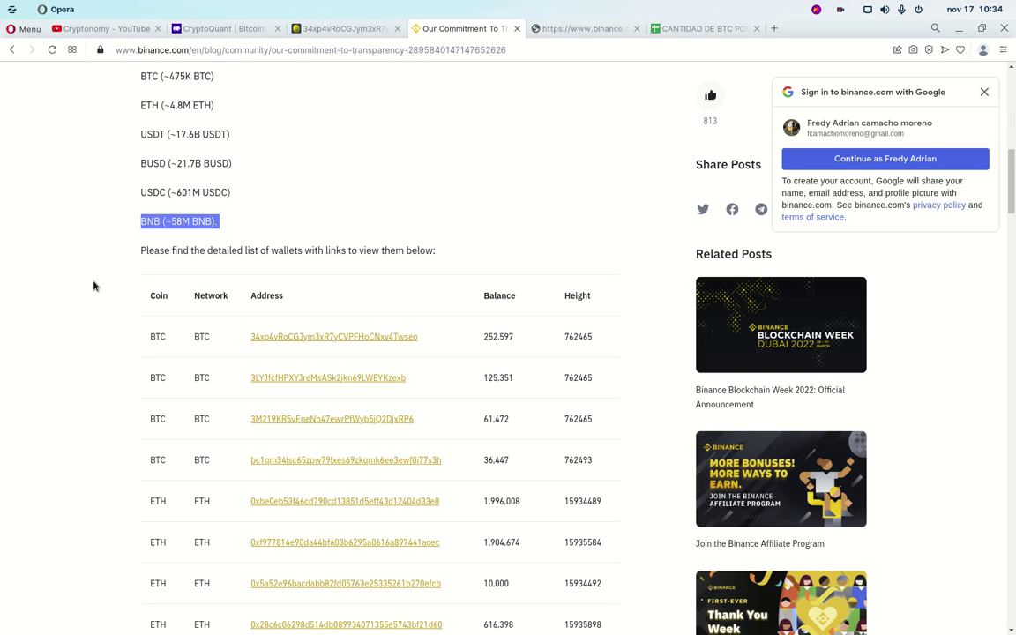
{"action": "scroll", "coordinate": [94, 285], "scroll_direction": "down", "scroll_amount": 2}
{"action": "scroll", "coordinate": [106, 285], "scroll_direction": "down", "scroll_amount": 1}
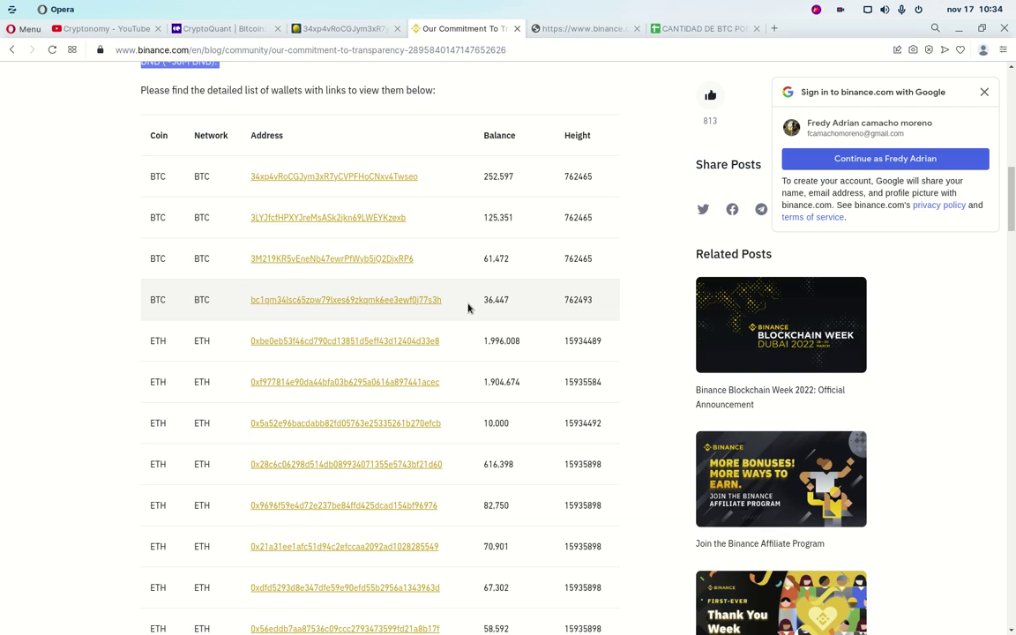
{"action": "middle_click", "coordinate": [309, 176]}
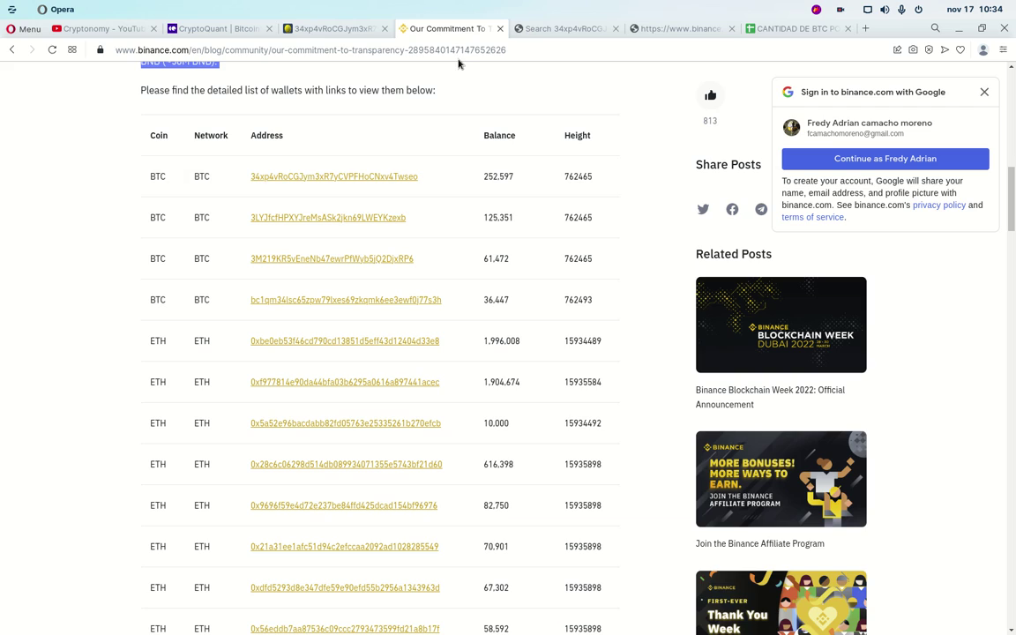
{"action": "left_click", "coordinate": [572, 29]}
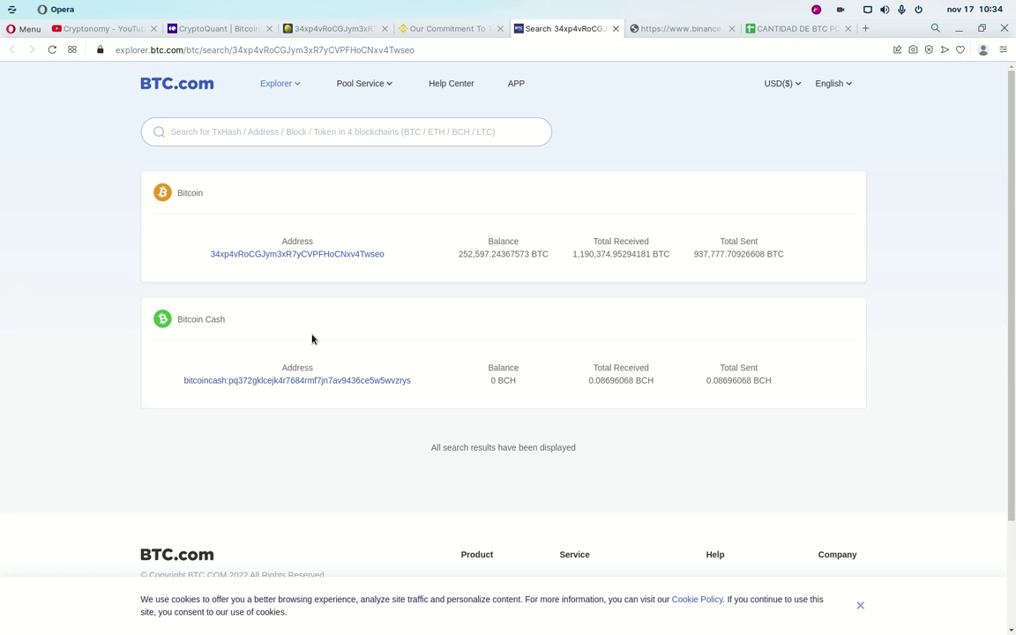
{"action": "triple_click", "coordinate": [470, 254]}
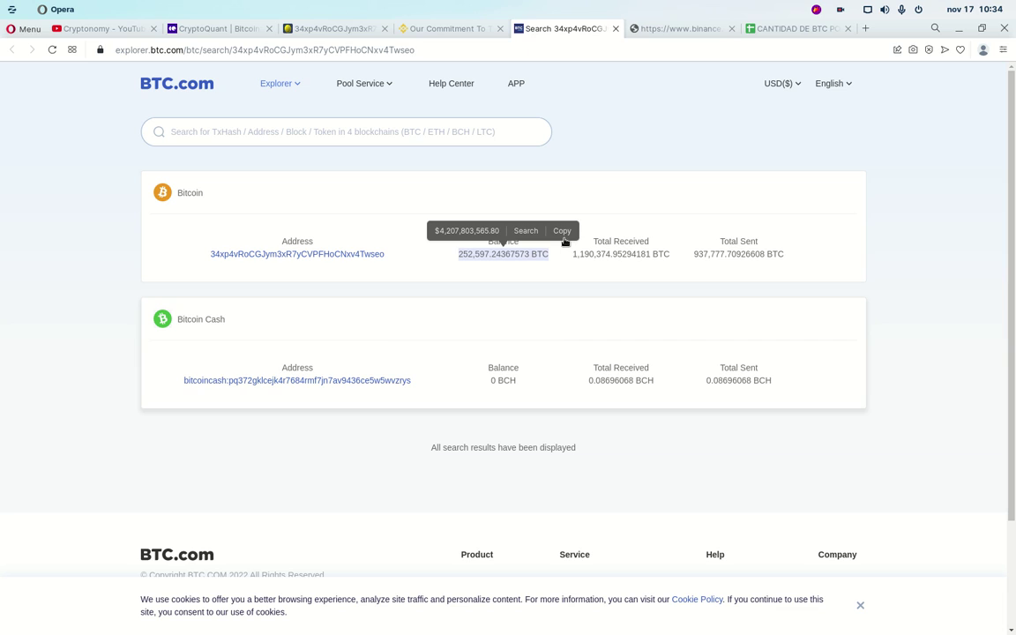
Compare the first Binance BTC address's balance with its BitInfoCharts page.
{"action": "left_click", "coordinate": [319, 32]}
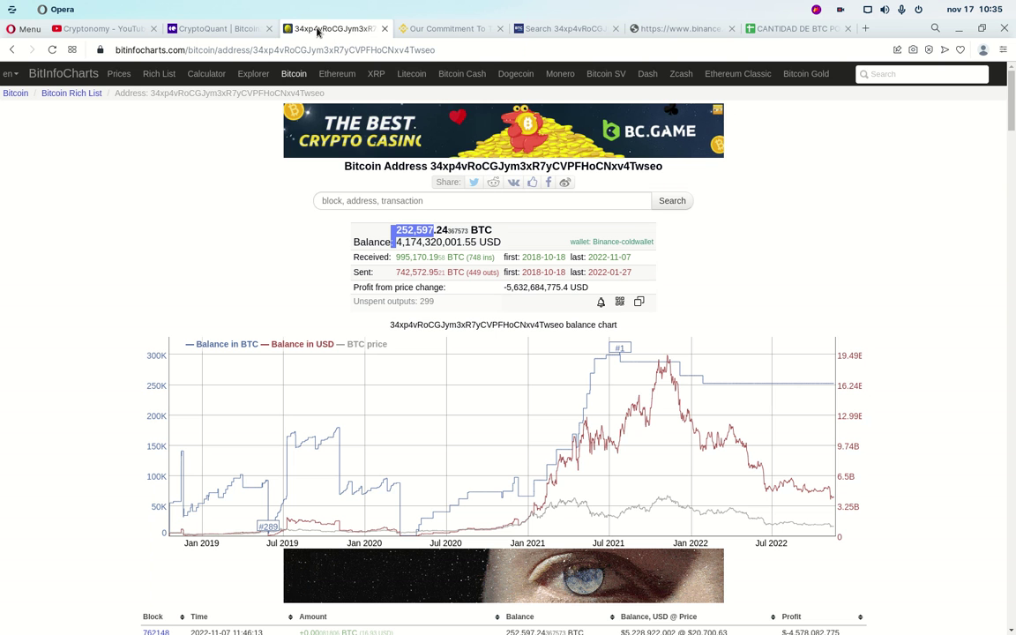
{"action": "left_click", "coordinate": [459, 229]}
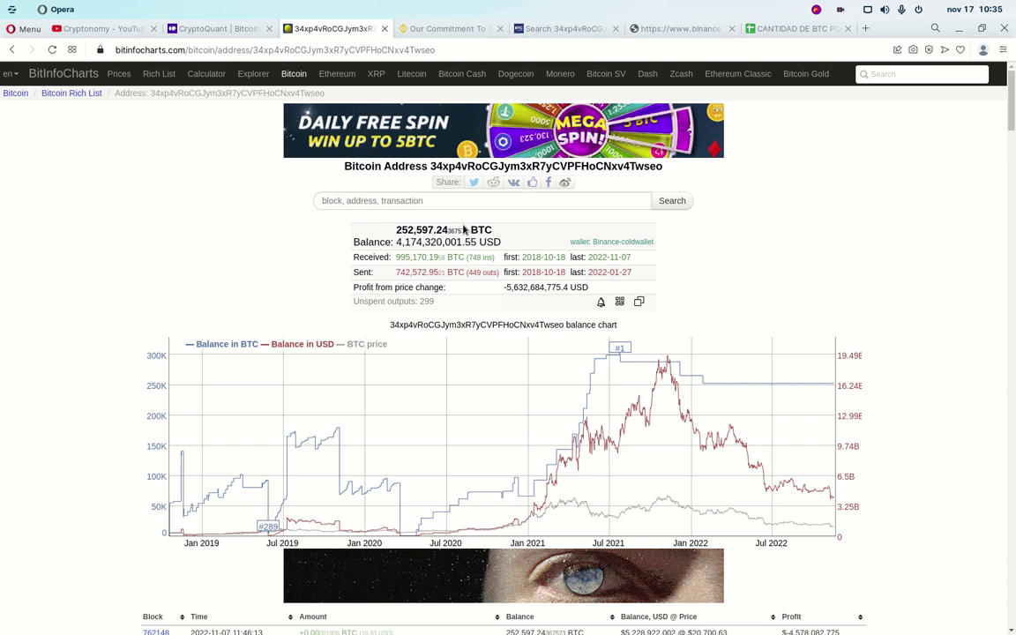
Open the first ETH address from Binance's wallet list in a new browser tab and check its Ether balance and value on Etherscan.
{"action": "left_click", "coordinate": [431, 29]}
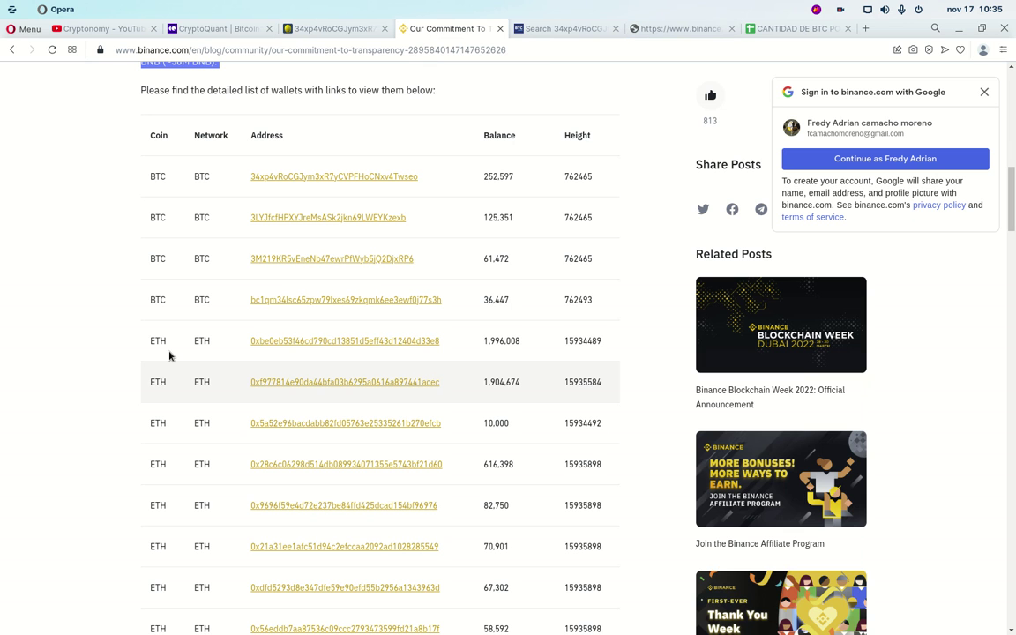
{"action": "middle_click", "coordinate": [291, 345]}
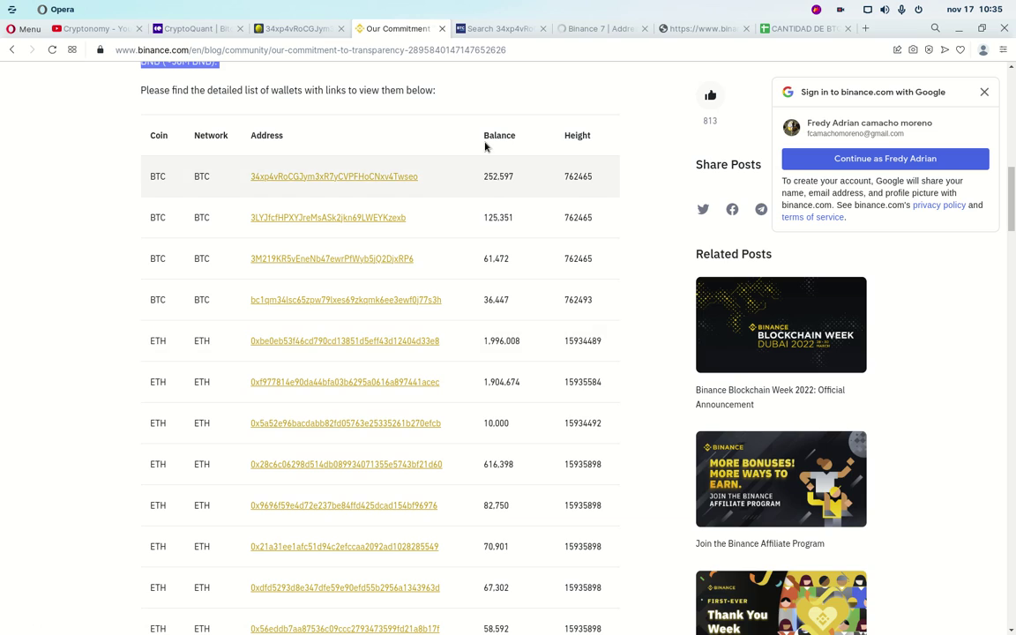
{"action": "left_click", "coordinate": [597, 29]}
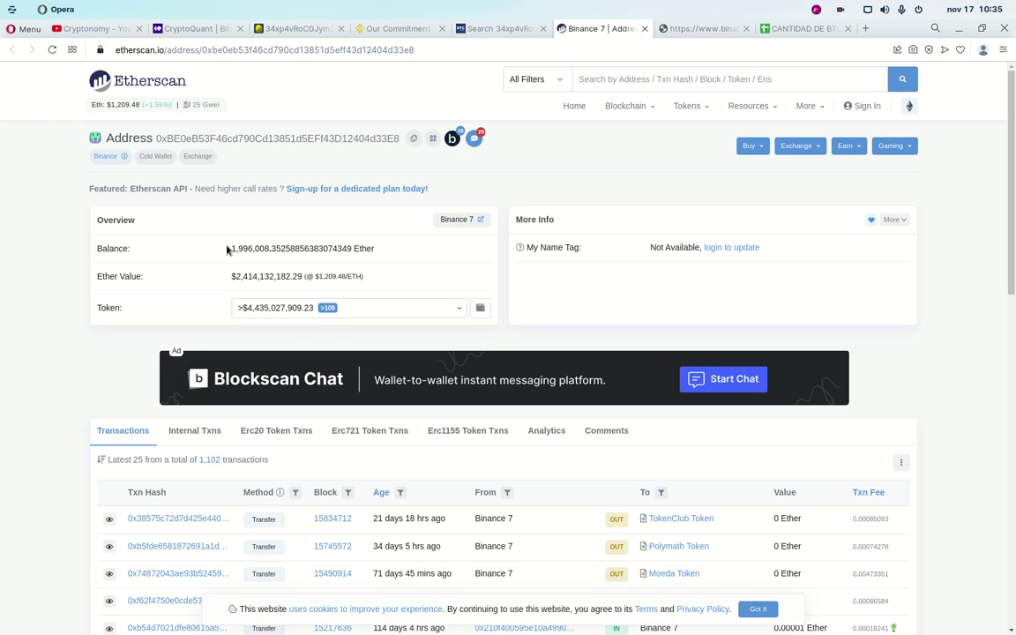
{"action": "left_click_drag", "start_coordinate": [229, 249], "coordinate": [361, 281]}
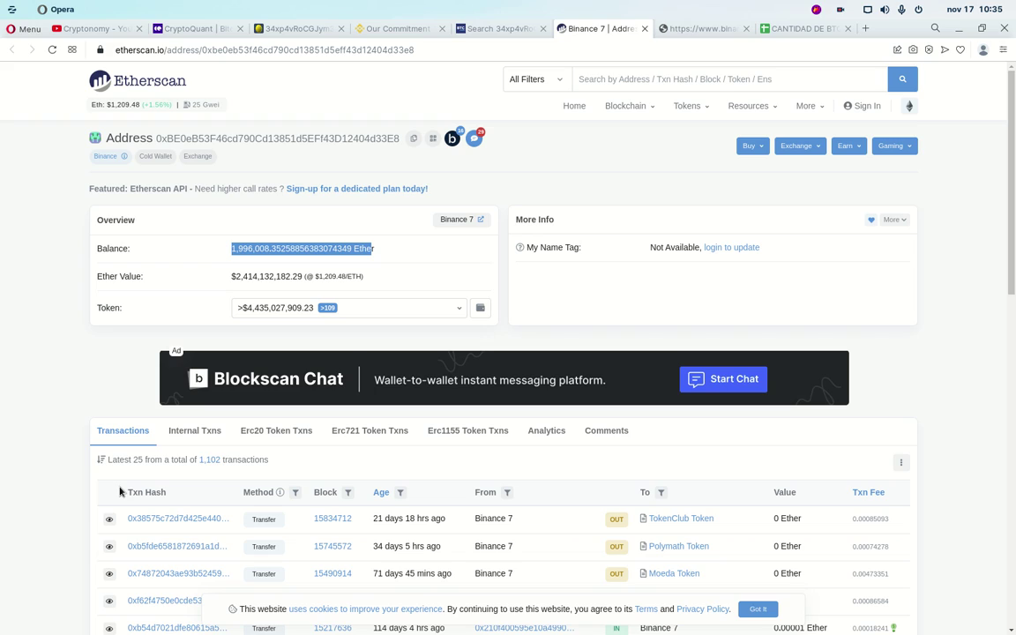
{"action": "left_click", "coordinate": [225, 282]}
{"action": "left_click_drag", "start_coordinate": [225, 281], "coordinate": [366, 285]}
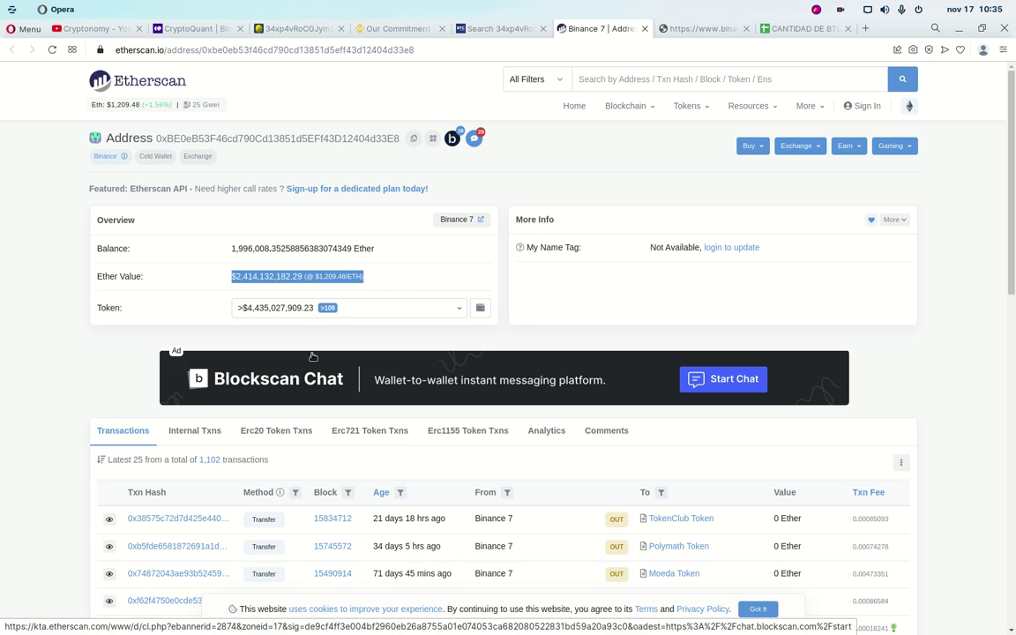
Review the wallet list in Binance's transparency article across its BTC, ETH, USDC, USDT, BUSD and BNB addresses.
{"action": "left_click", "coordinate": [399, 29]}
{"action": "scroll", "coordinate": [54, 350], "scroll_direction": "down", "scroll_amount": 1}
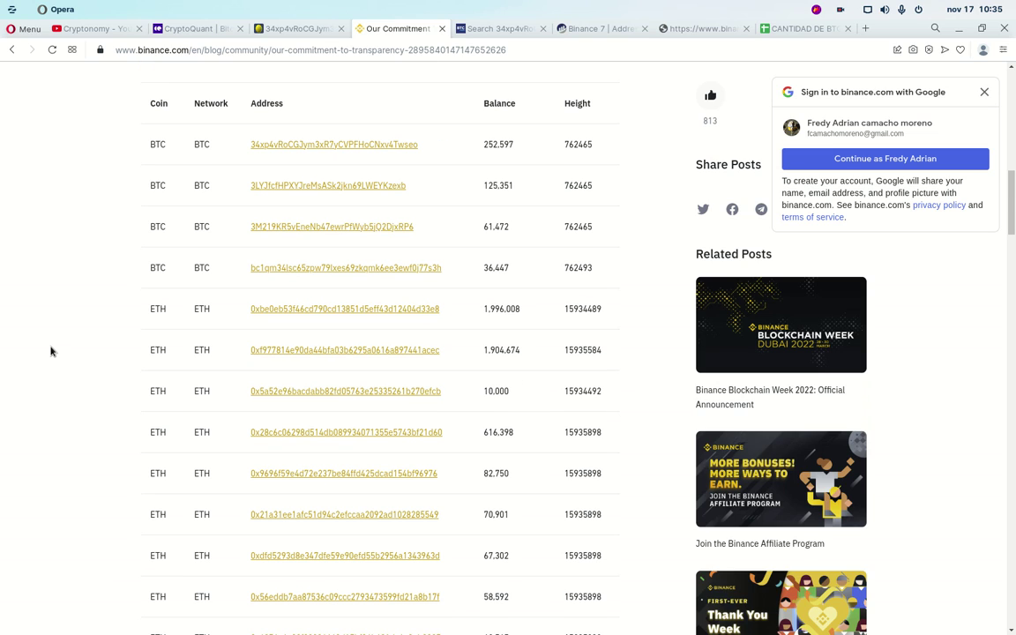
{"action": "scroll", "coordinate": [62, 357], "scroll_direction": "down", "scroll_amount": 6}
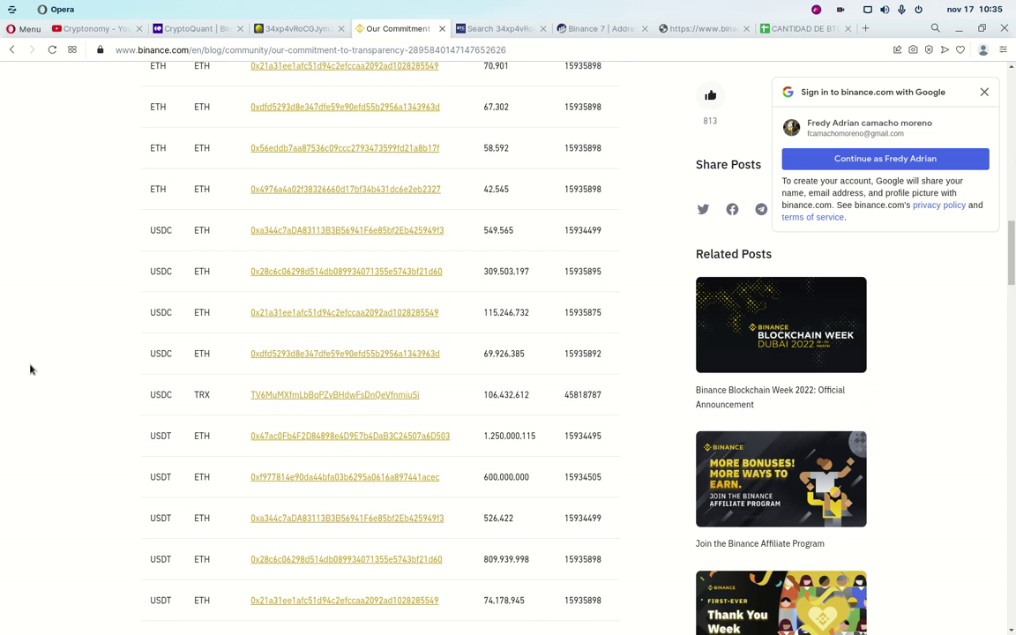
{"action": "scroll", "coordinate": [53, 378], "scroll_direction": "down", "scroll_amount": 1}
{"action": "scroll", "coordinate": [62, 382], "scroll_direction": "down", "scroll_amount": 2}
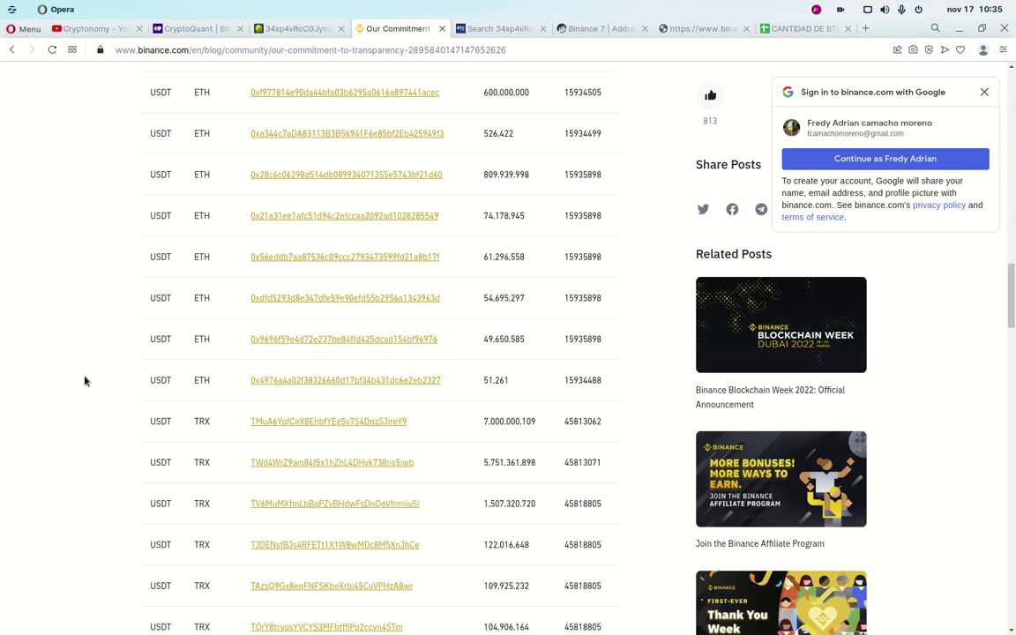
{"action": "scroll", "coordinate": [88, 381], "scroll_direction": "down", "scroll_amount": 6}
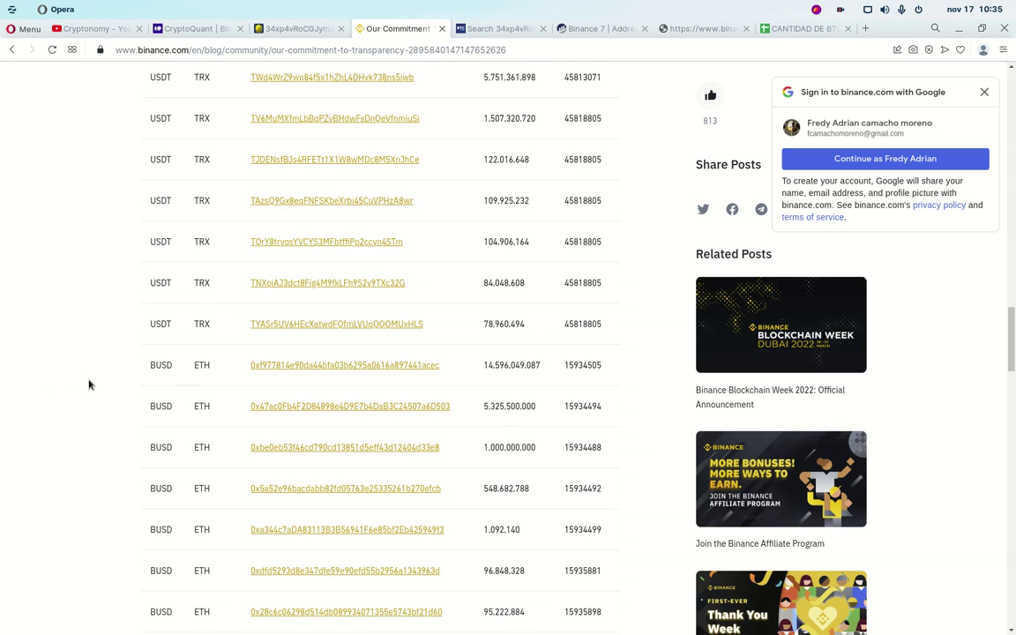
{"action": "scroll", "coordinate": [87, 386], "scroll_direction": "down", "scroll_amount": 1}
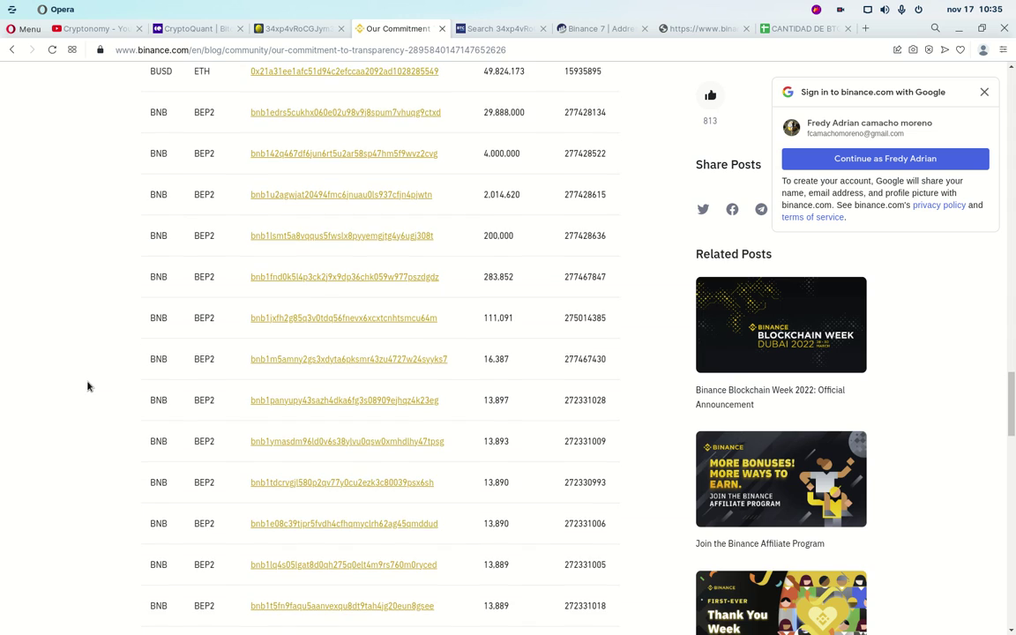
{"action": "scroll", "coordinate": [87, 387], "scroll_direction": "down", "scroll_amount": 3}
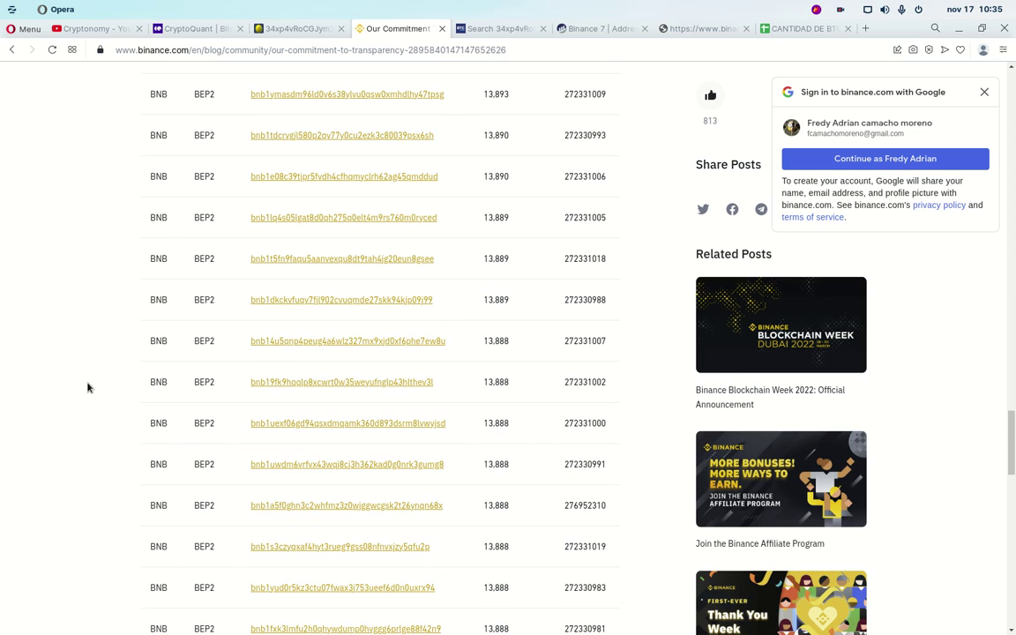
{"action": "scroll", "coordinate": [87, 388], "scroll_direction": "down", "scroll_amount": 4}
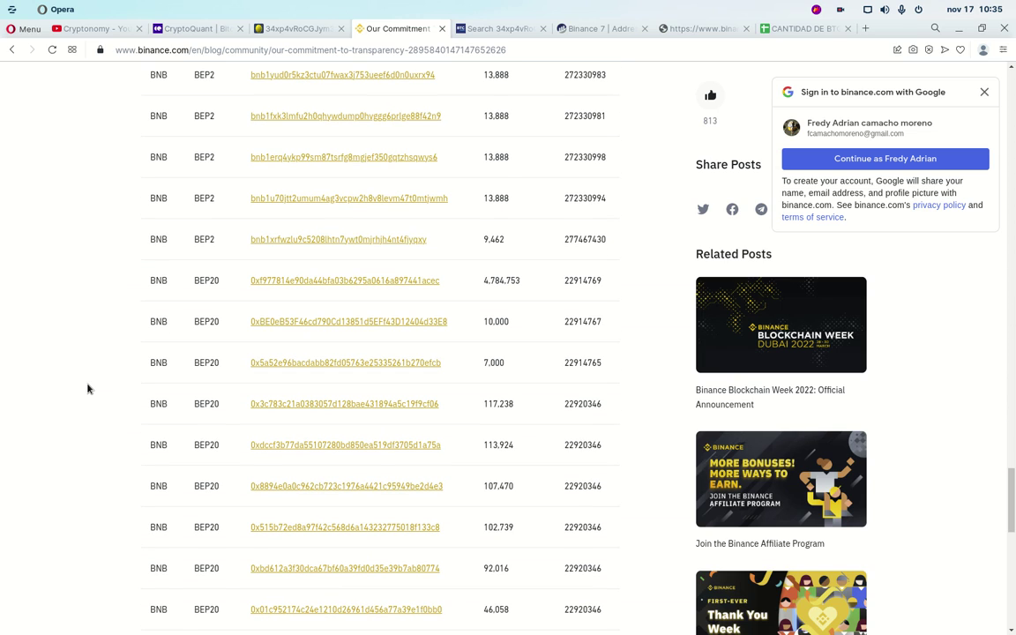
{"action": "scroll", "coordinate": [87, 388], "scroll_direction": "down", "scroll_amount": 2}
{"action": "scroll", "coordinate": [169, 224], "scroll_direction": "down", "scroll_amount": 5}
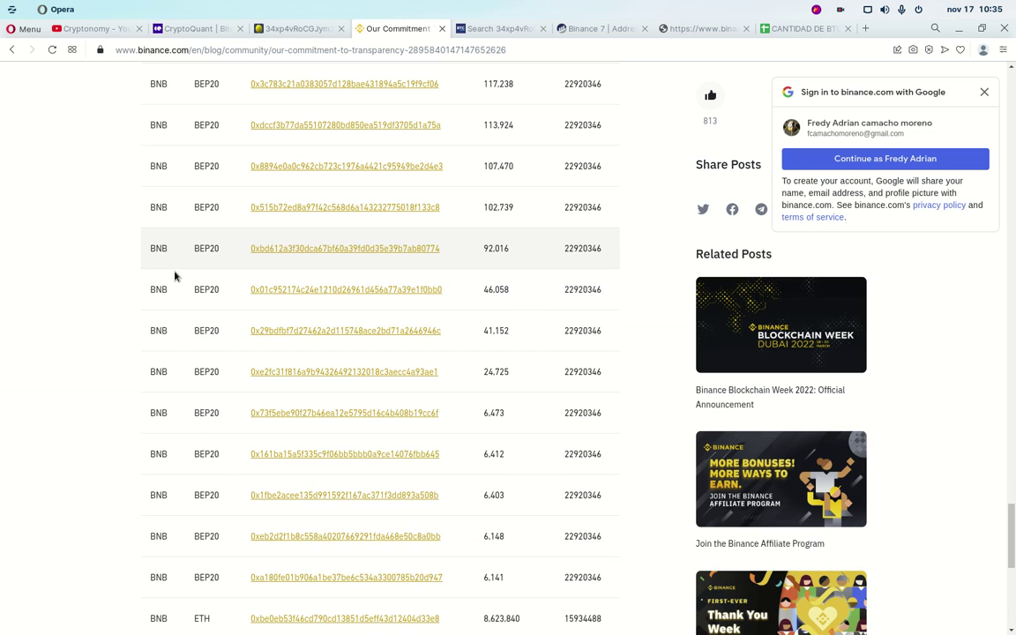
{"action": "scroll", "coordinate": [168, 346], "scroll_direction": "up", "scroll_amount": 8}
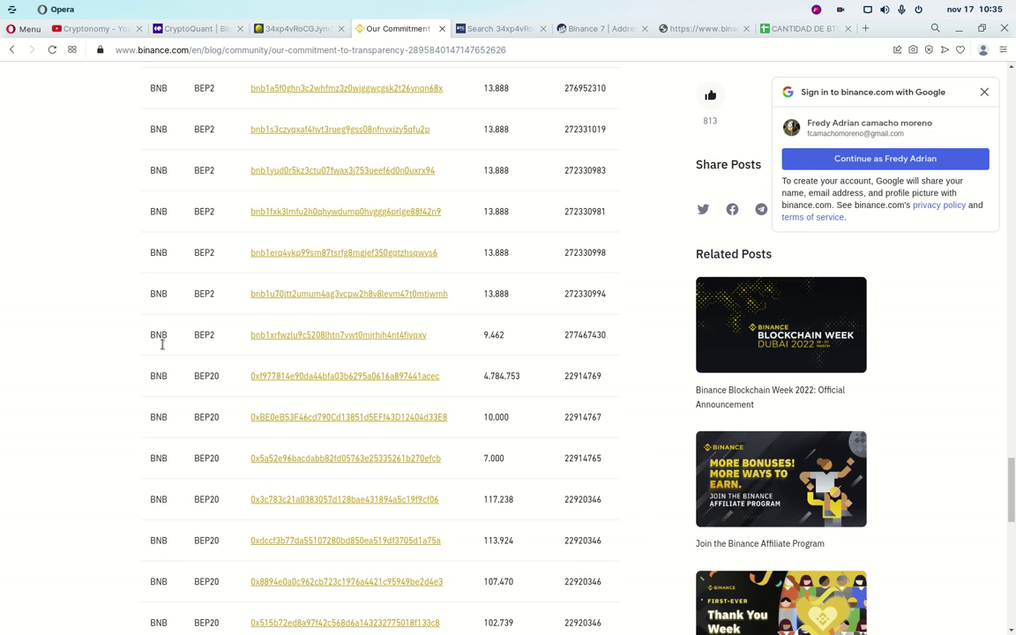
{"action": "scroll", "coordinate": [162, 344], "scroll_direction": "up", "scroll_amount": 15}
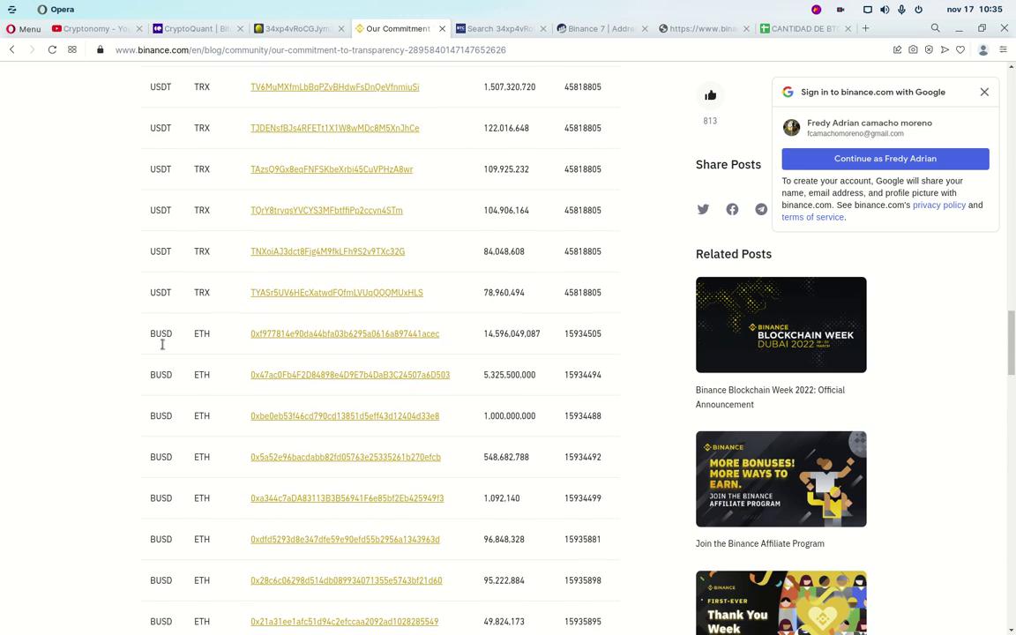
{"action": "scroll", "coordinate": [162, 344], "scroll_direction": "up", "scroll_amount": 15}
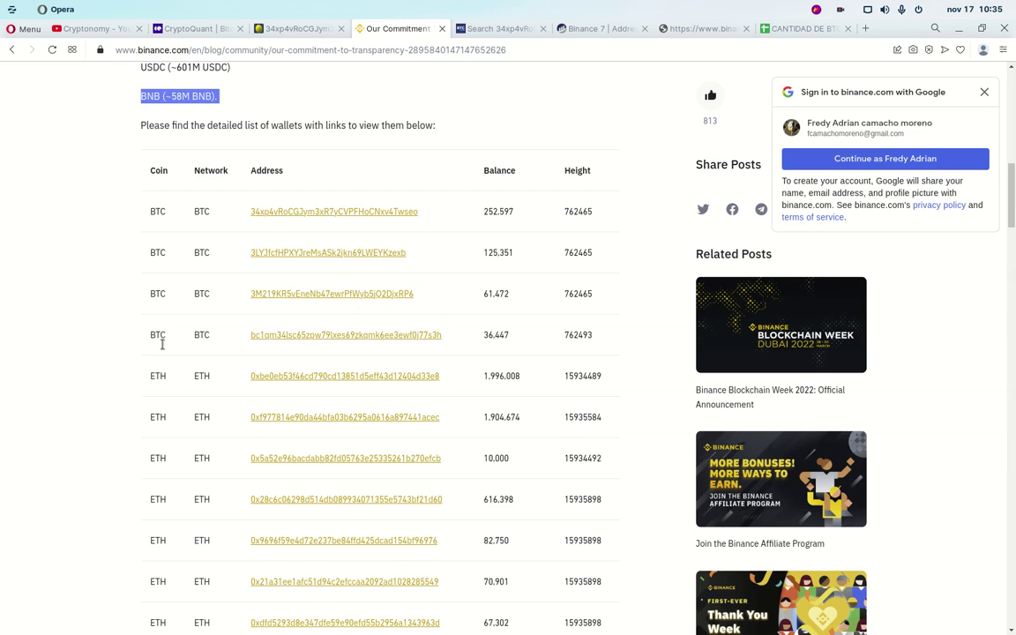
{"action": "scroll", "coordinate": [162, 344], "scroll_direction": "up", "scroll_amount": 3}
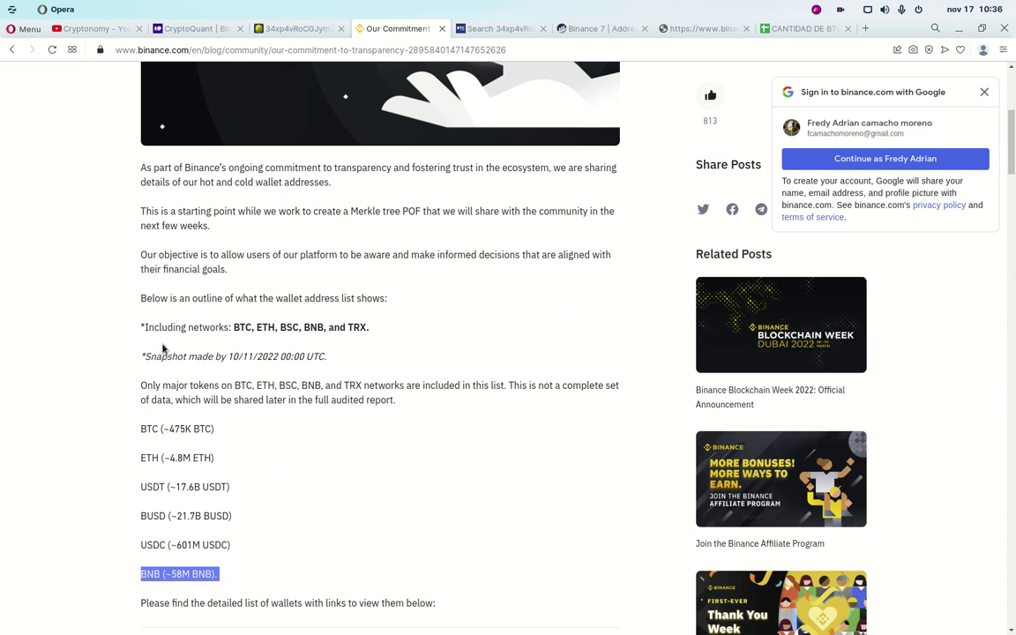
{"action": "scroll", "coordinate": [162, 349], "scroll_direction": "up", "scroll_amount": 3}
{"action": "scroll", "coordinate": [162, 349], "scroll_direction": "up", "scroll_amount": 2}
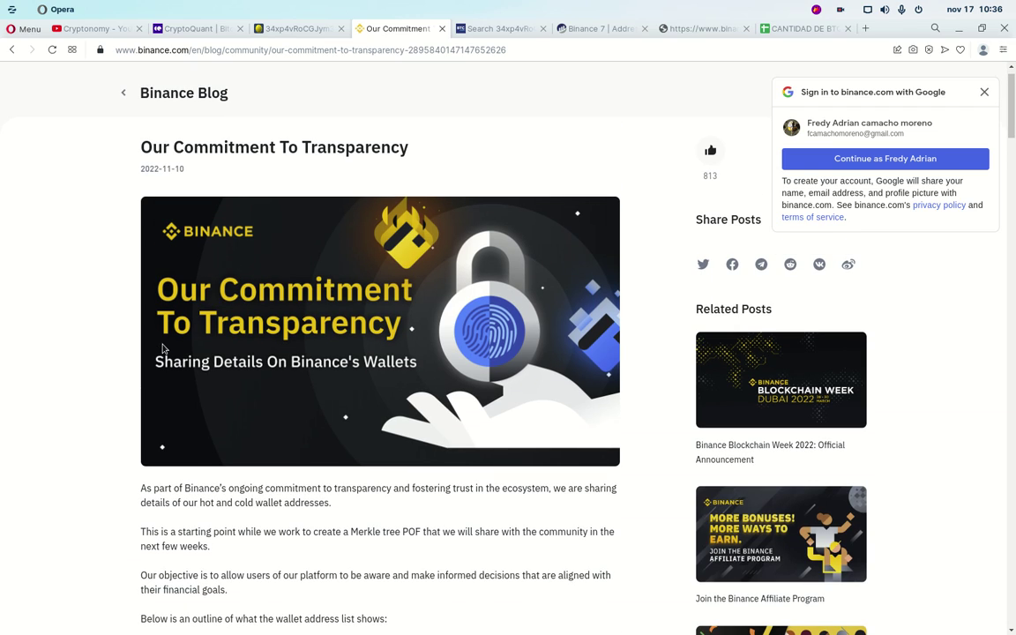
Return from the Binance article to the Proof of Reserves page, open OKX's source link in a new browser tab and dismiss the Google sign-in prompt.
{"action": "left_click", "coordinate": [495, 29]}
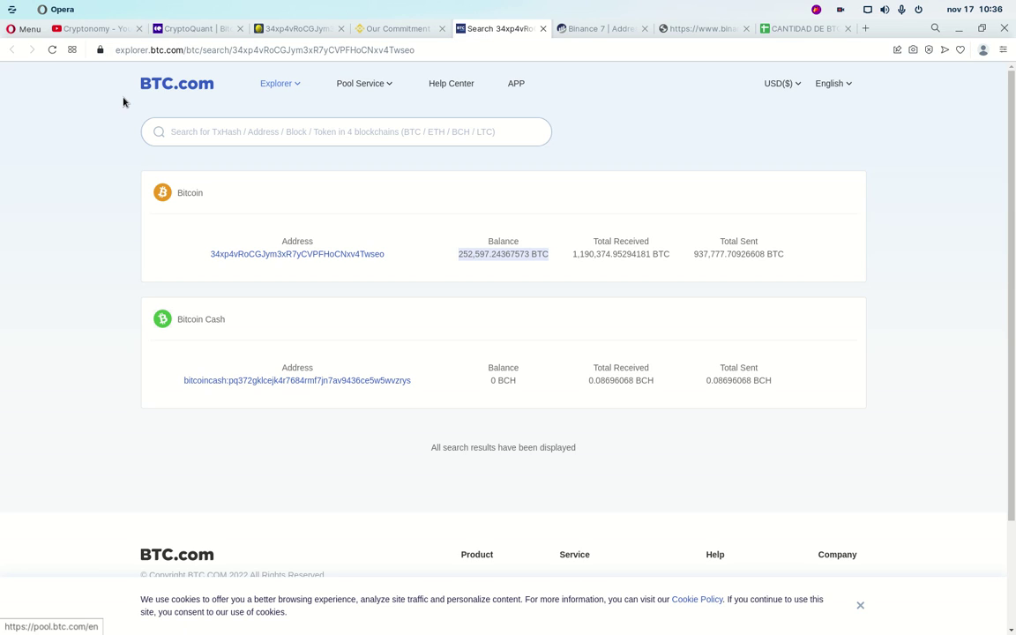
{"action": "left_click", "coordinate": [353, 27]}
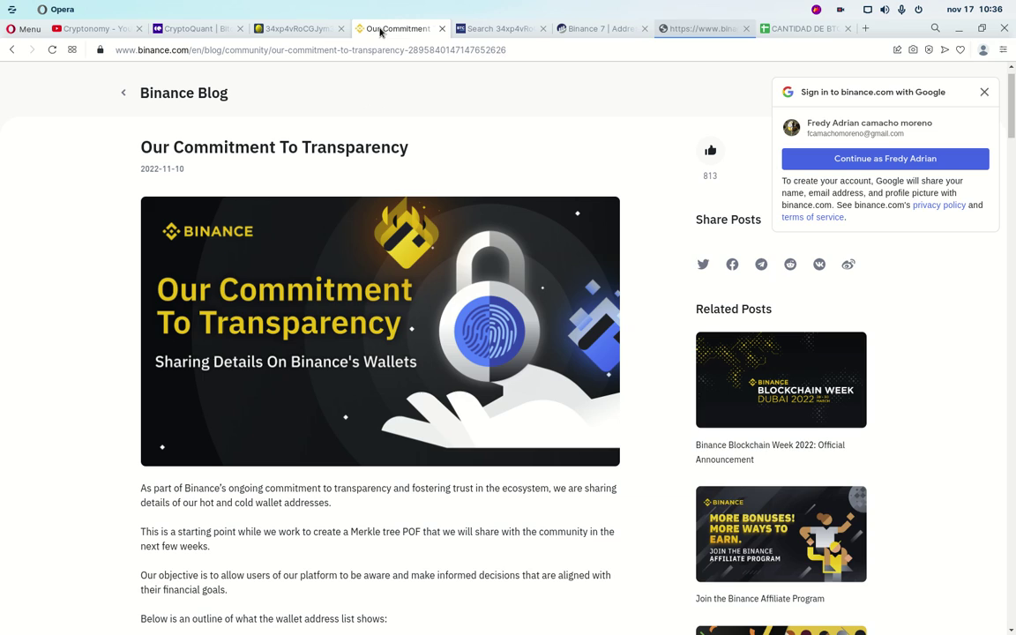
{"action": "left_click", "coordinate": [11, 49]}
{"action": "scroll", "coordinate": [85, 465], "scroll_direction": "down", "scroll_amount": 2}
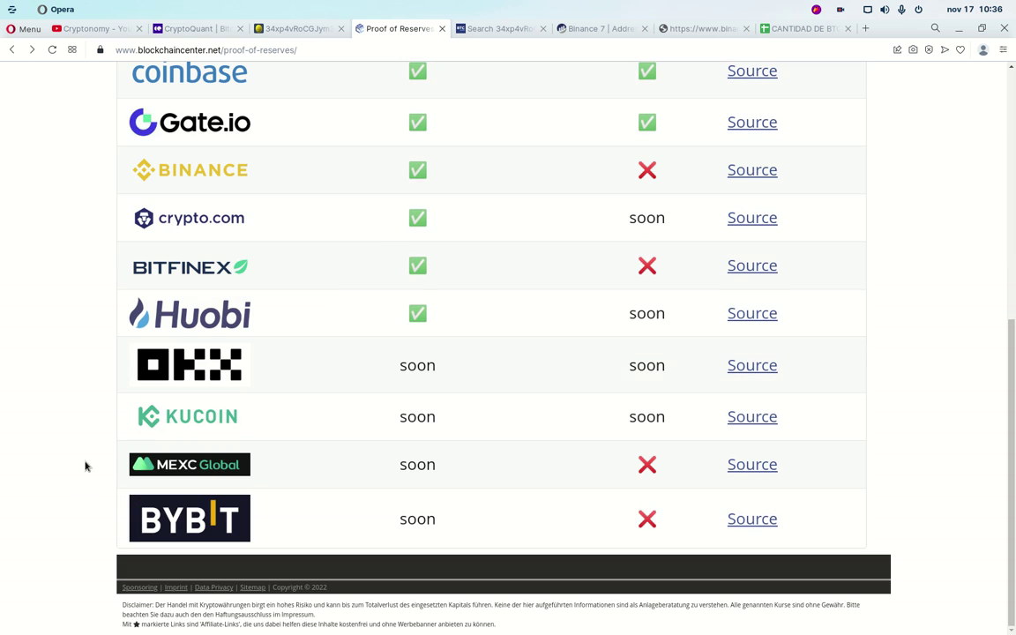
{"action": "right_click", "coordinate": [728, 374]}
{"action": "left_click", "coordinate": [764, 377]}
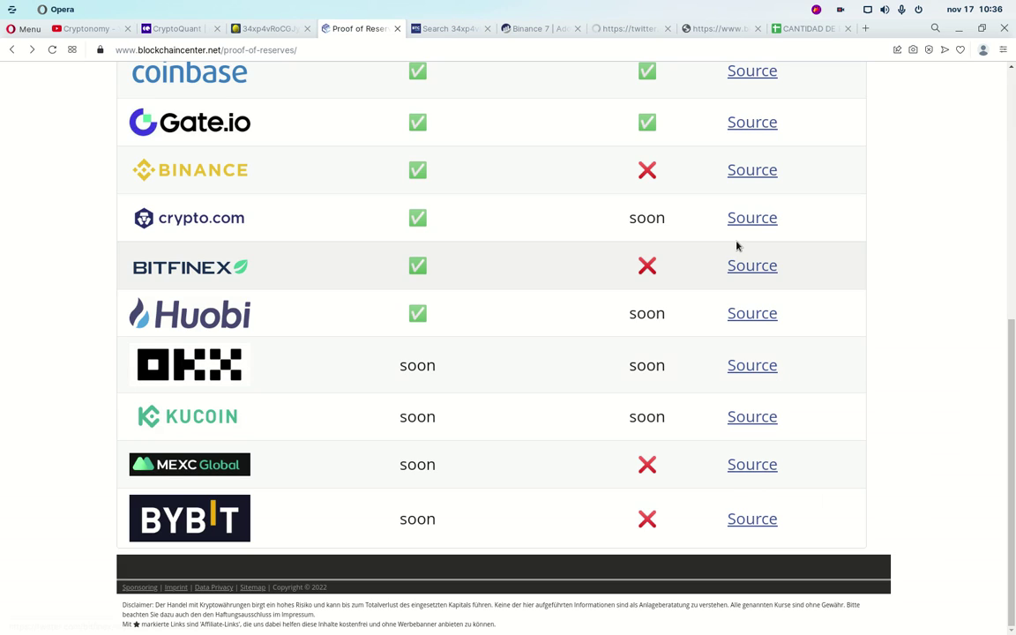
{"action": "left_click", "coordinate": [634, 29]}
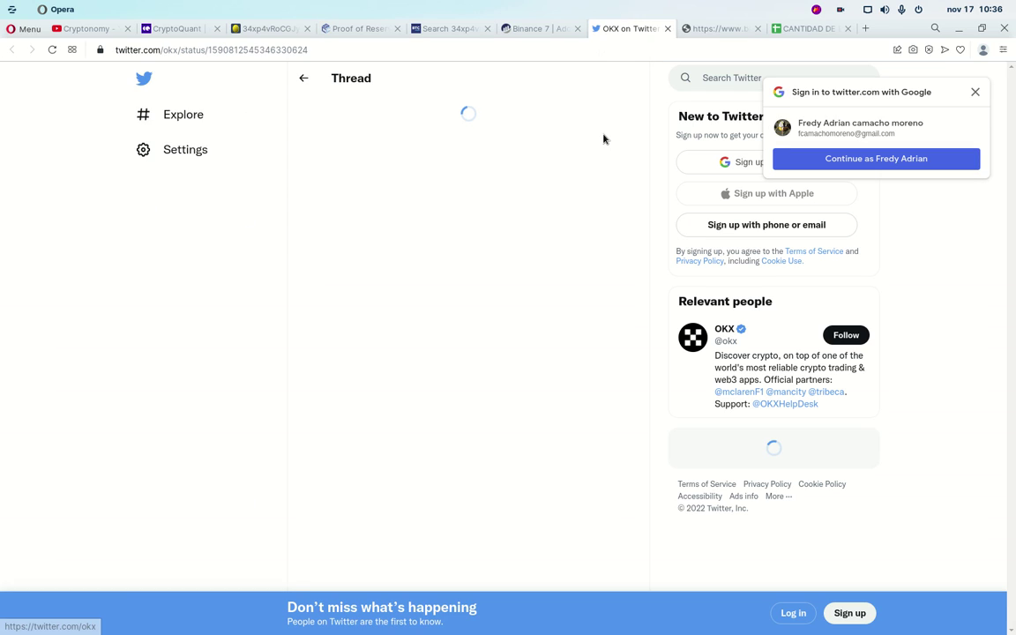
{"action": "left_click", "coordinate": [975, 93]}
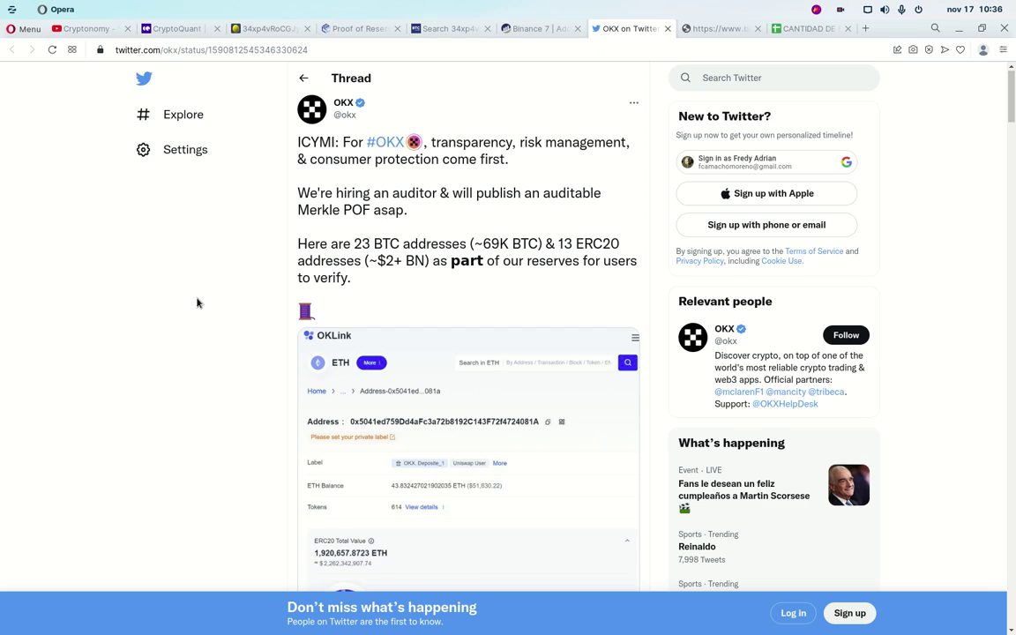
Review OKX's Twitter thread for its published BTC and ERC20 reserve addresses.
{"action": "scroll", "coordinate": [198, 303], "scroll_direction": "down", "scroll_amount": 2}
{"action": "scroll", "coordinate": [176, 314], "scroll_direction": "down", "scroll_amount": 2}
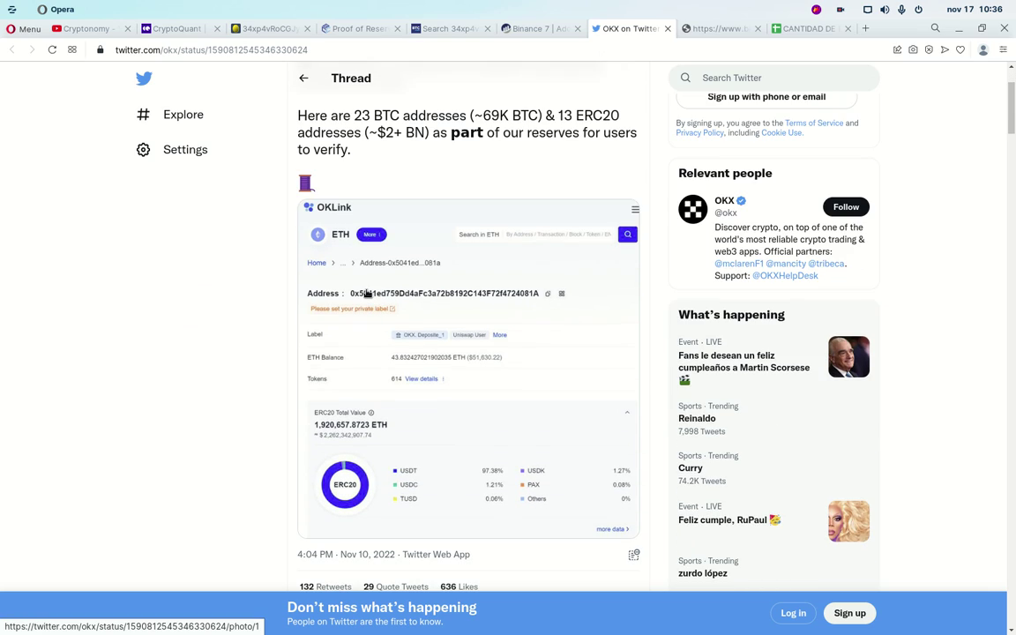
{"action": "scroll", "coordinate": [366, 294], "scroll_direction": "down", "scroll_amount": 2}
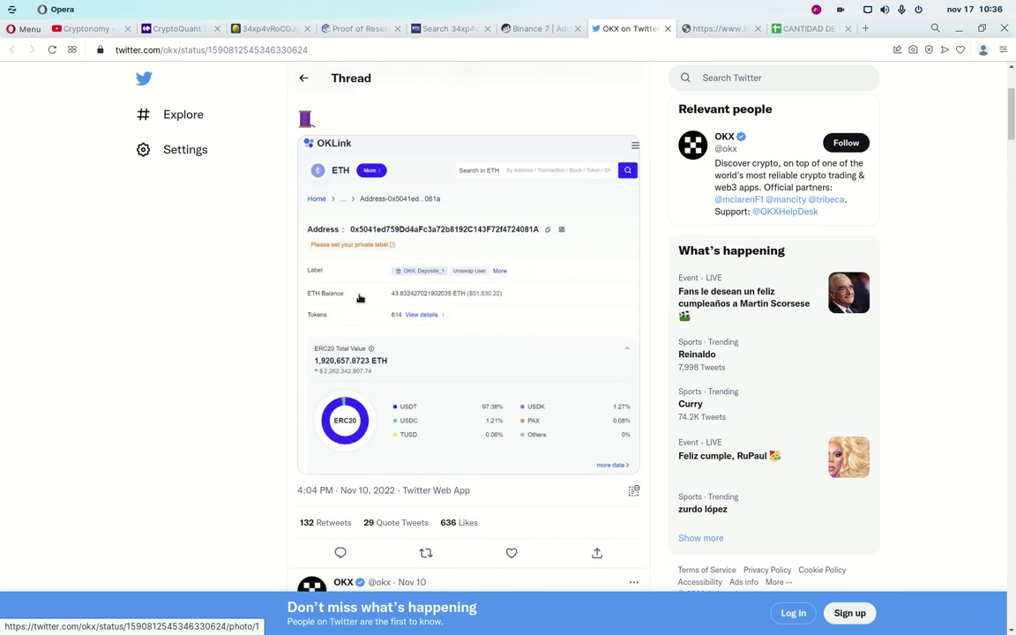
{"action": "scroll", "coordinate": [360, 298], "scroll_direction": "down", "scroll_amount": 8}
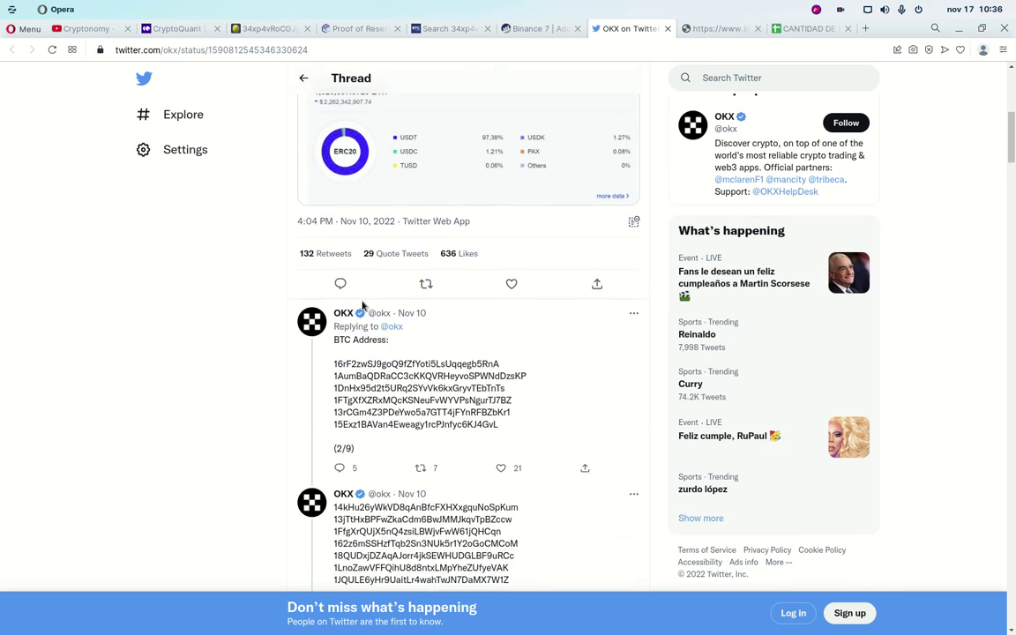
{"action": "scroll", "coordinate": [363, 306], "scroll_direction": "down", "scroll_amount": 3}
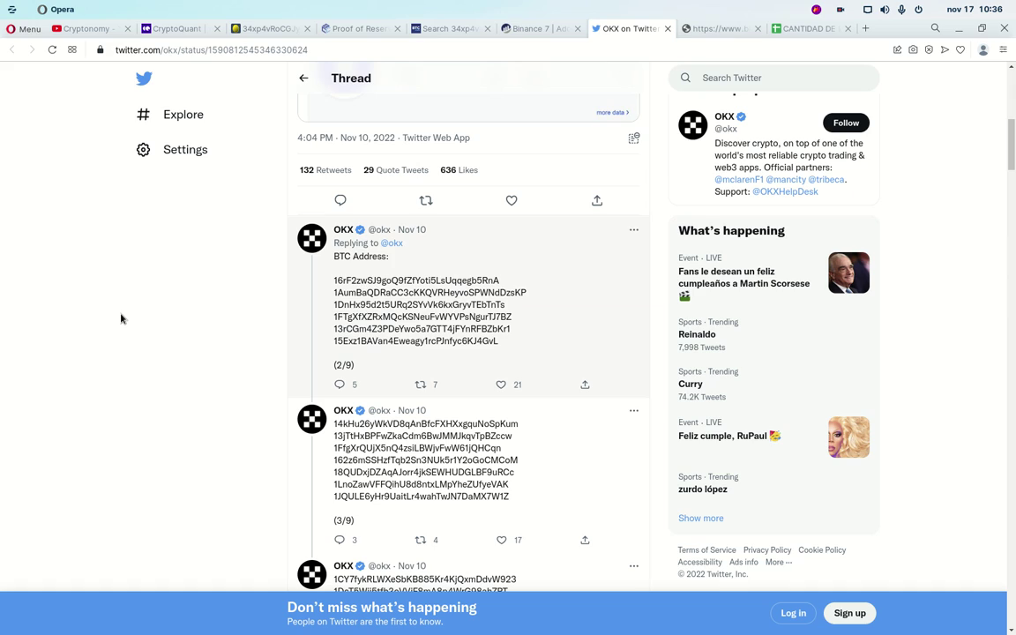
{"action": "scroll", "coordinate": [361, 301], "scroll_direction": "down", "scroll_amount": 1}
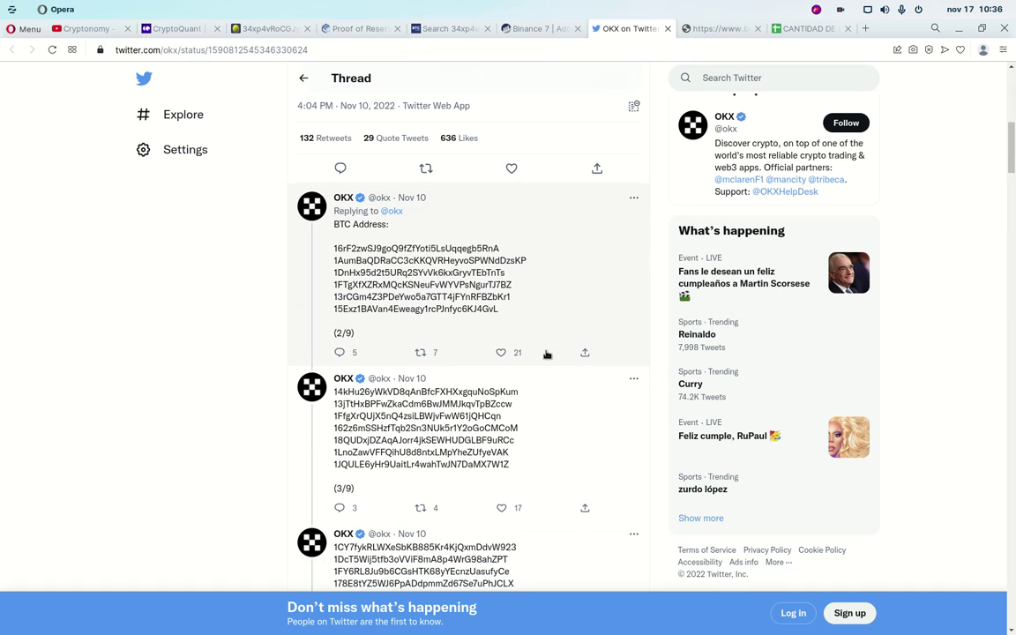
{"action": "scroll", "coordinate": [477, 417], "scroll_direction": "down", "scroll_amount": 10}
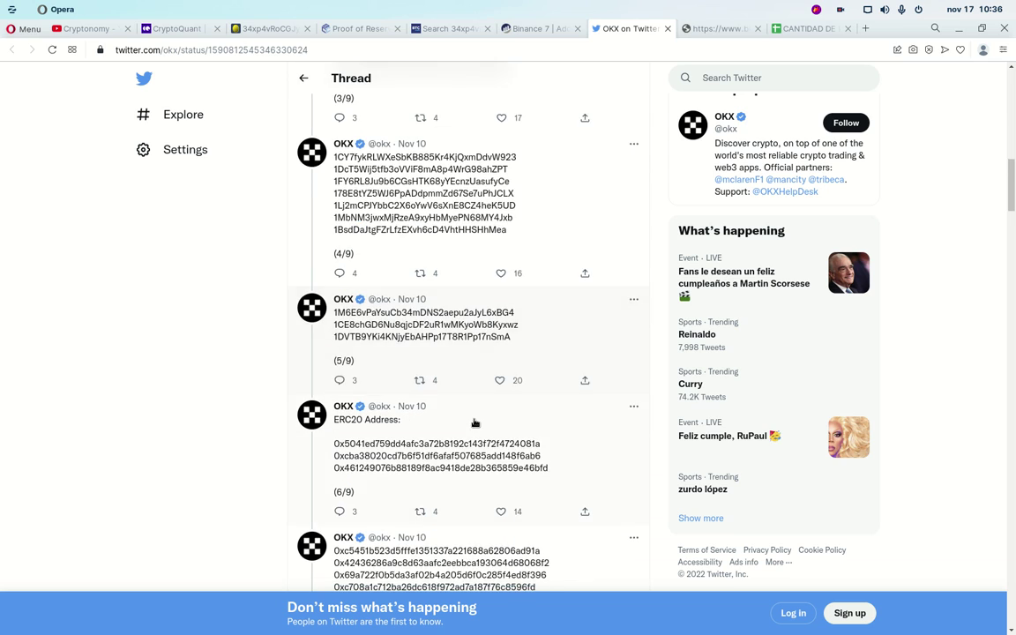
{"action": "scroll", "coordinate": [474, 422], "scroll_direction": "down", "scroll_amount": 2}
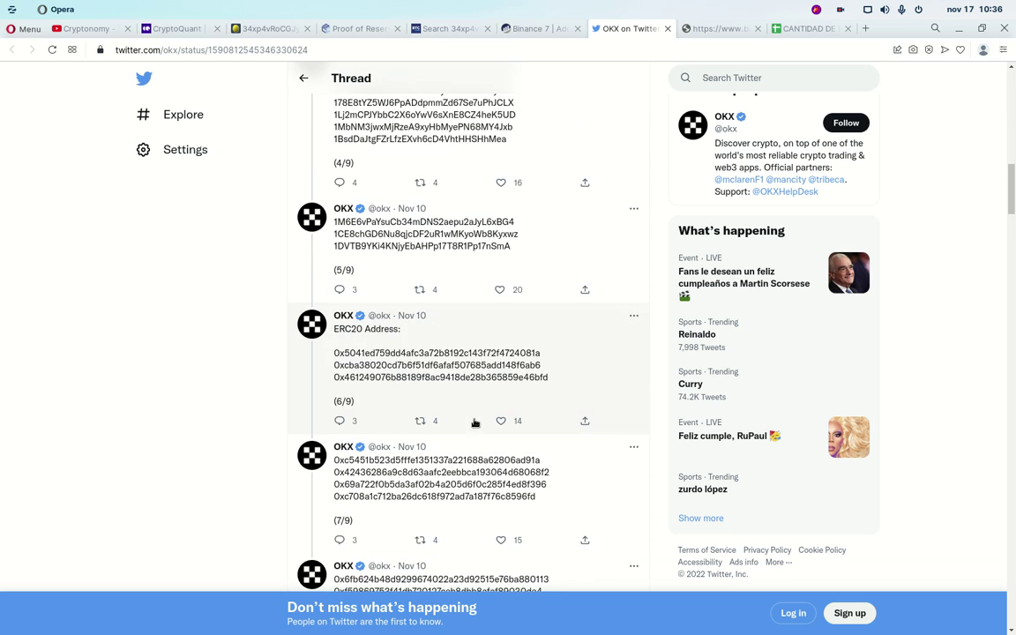
Select all OKX cold-wallet addresses in A16:A49 of the reserves spreadsheet and review their BTC balances.
{"action": "left_click", "coordinate": [807, 28]}
{"action": "scroll", "coordinate": [251, 424], "scroll_direction": "down", "scroll_amount": 1}
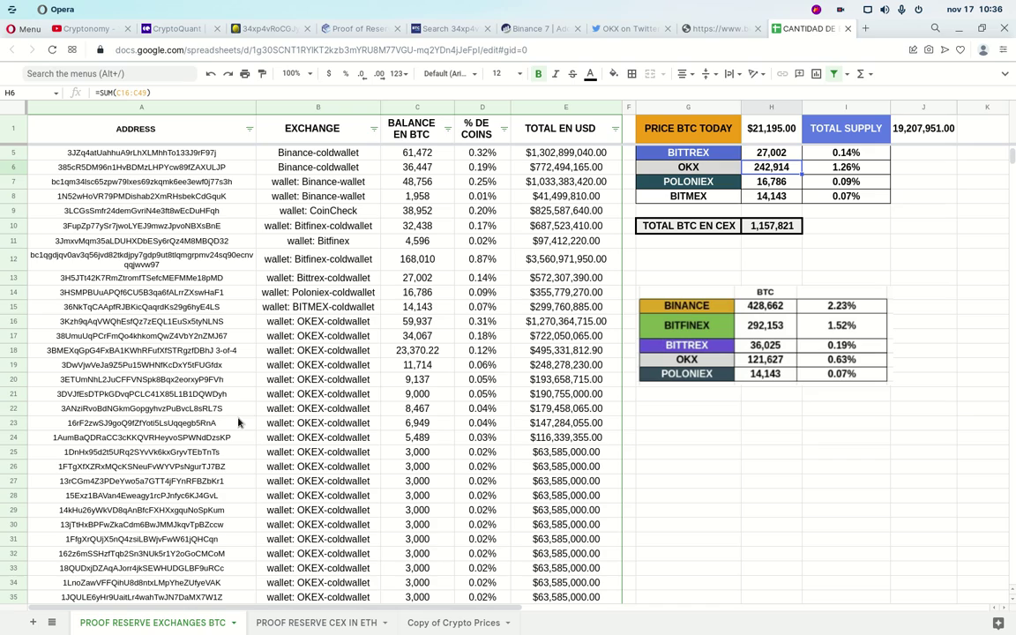
{"action": "left_click", "coordinate": [137, 323]}
{"action": "key", "text": "shift+Down"}
{"action": "key", "text": "shift+Down"}
{"action": "key", "text": "shift+Down"}
{"action": "key", "text": "shift+Down"}
{"action": "key", "text": "shift+Down"}
{"action": "key", "text": "shift+Down"}
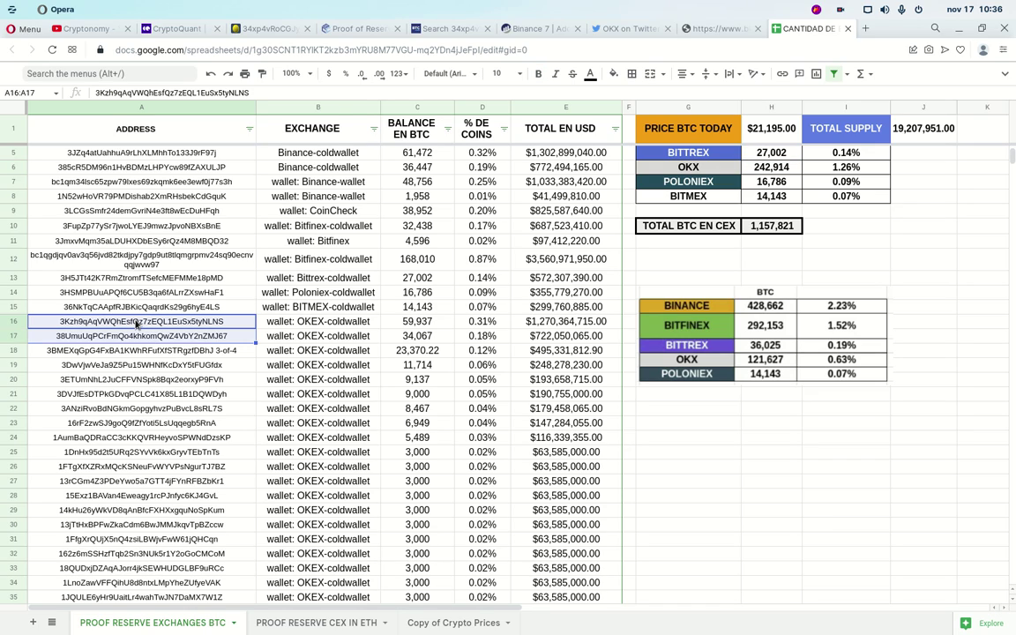
{"action": "key", "text": "shift+Down"}
{"action": "key", "text": "shift+Down"}
{"action": "key", "text": "shift+Down"}
{"action": "key", "text": "shift+Down"}
{"action": "key", "text": "shift+Down"}
{"action": "key", "text": "shift+Down"}
{"action": "key", "text": "shift+Down"}
{"action": "key", "text": "shift+Down"}
{"action": "key", "text": "shift+Down"}
{"action": "key", "text": "shift+Down"}
{"action": "key", "text": "shift+Down"}
{"action": "key", "text": "shift+Down"}
{"action": "key", "text": "shift+Down"}
{"action": "key", "text": "shift+Down"}
{"action": "key", "text": "shift+Down"}
{"action": "key", "text": "shift+Down"}
{"action": "key", "text": "shift+Down"}
{"action": "key", "text": "shift+Down"}
{"action": "key", "text": "shift+Down"}
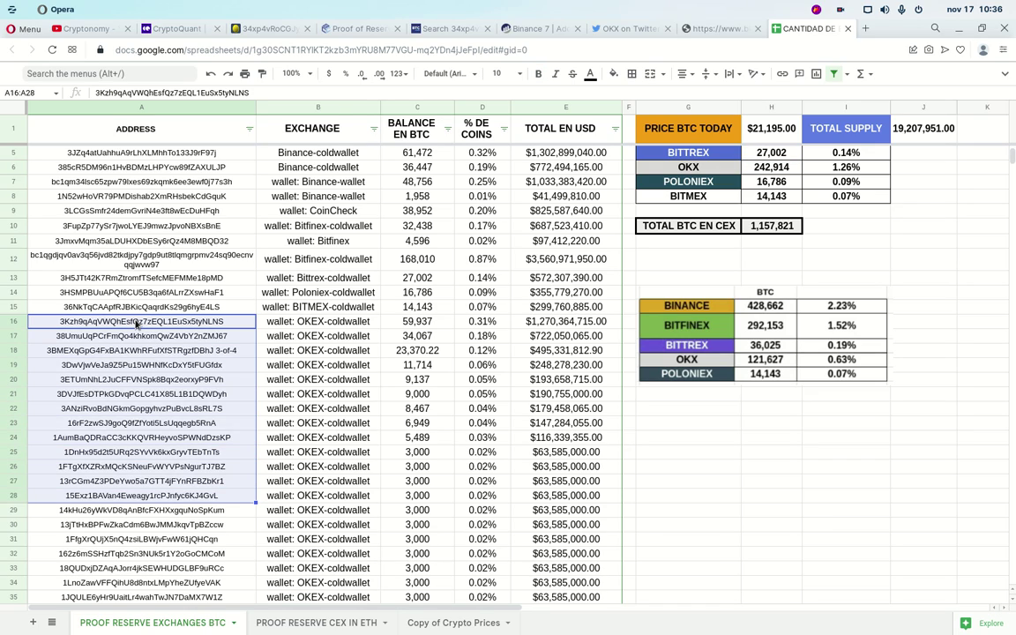
{"action": "key", "text": "shift+Down"}
{"action": "key", "text": "shift+Down"}
{"action": "key", "text": "shift+Down"}
{"action": "key", "text": "shift+Down"}
{"action": "key", "text": "shift+Down"}
{"action": "key", "text": "shift+Down"}
{"action": "key", "text": "shift+Down"}
{"action": "key", "text": "shift+Down"}
{"action": "key", "text": "shift+Down"}
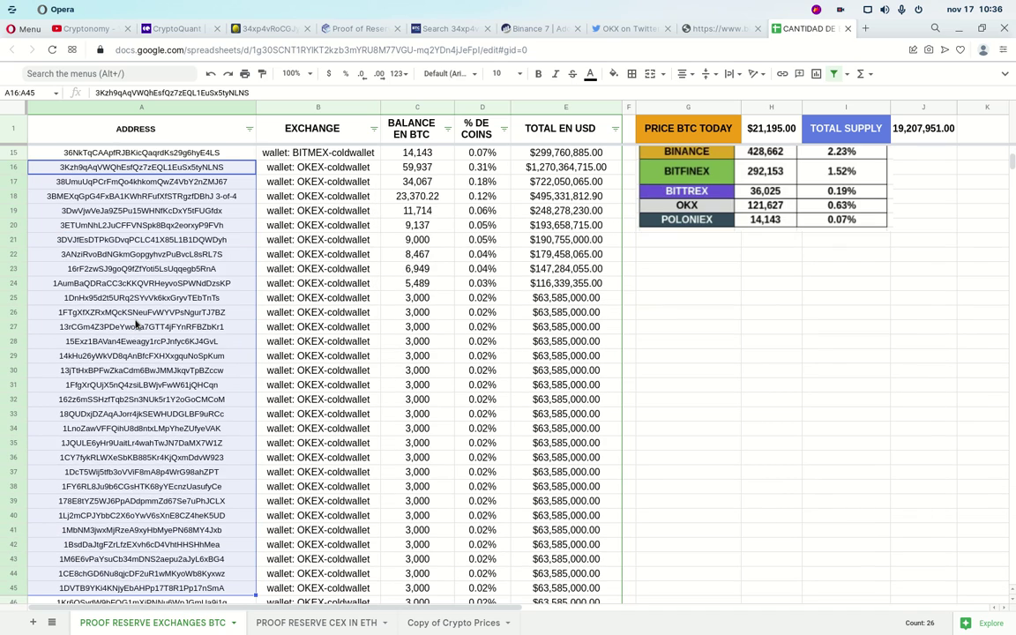
{"action": "key", "text": "shift+Up"}
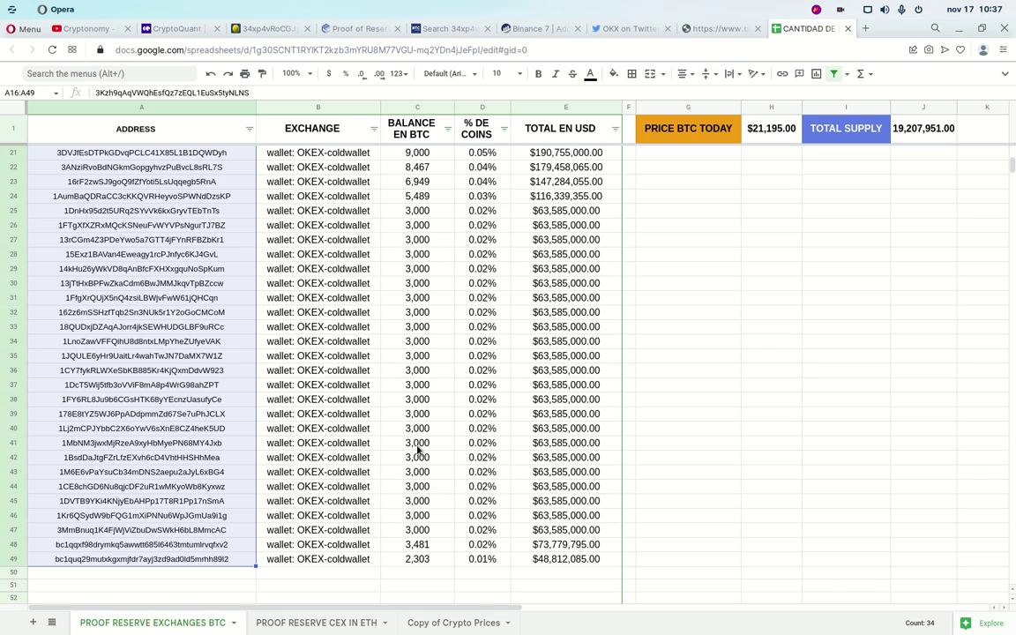
{"action": "scroll", "coordinate": [418, 450], "scroll_direction": "up", "scroll_amount": 2}
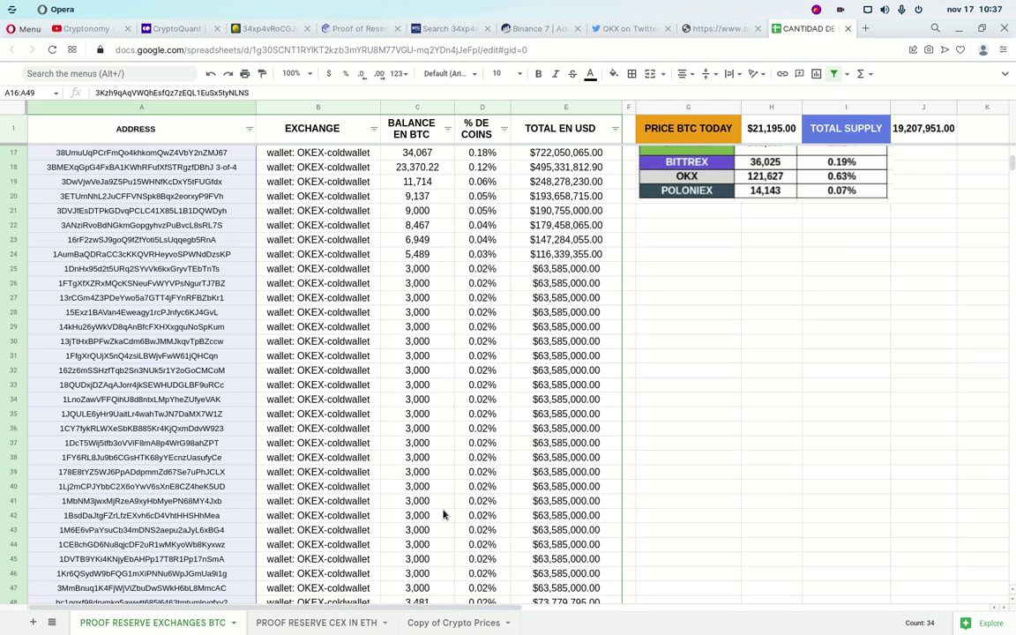
{"action": "scroll", "coordinate": [410, 388], "scroll_direction": "up", "scroll_amount": 2}
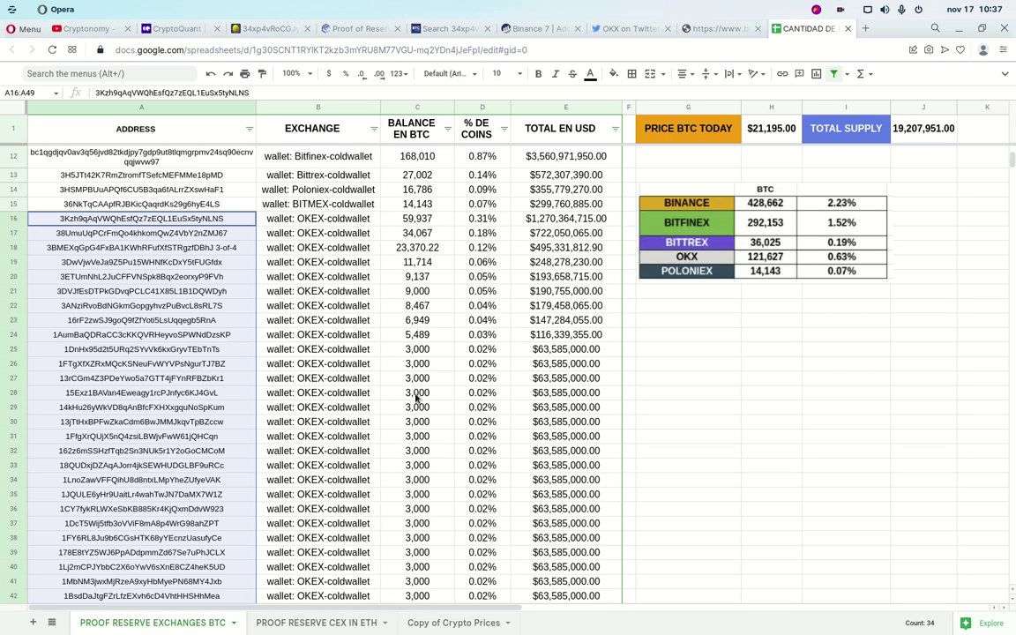
Return to OKX's Twitter thread and copy the first BTC address in tweet 4/9.
{"action": "left_click", "coordinate": [610, 28]}
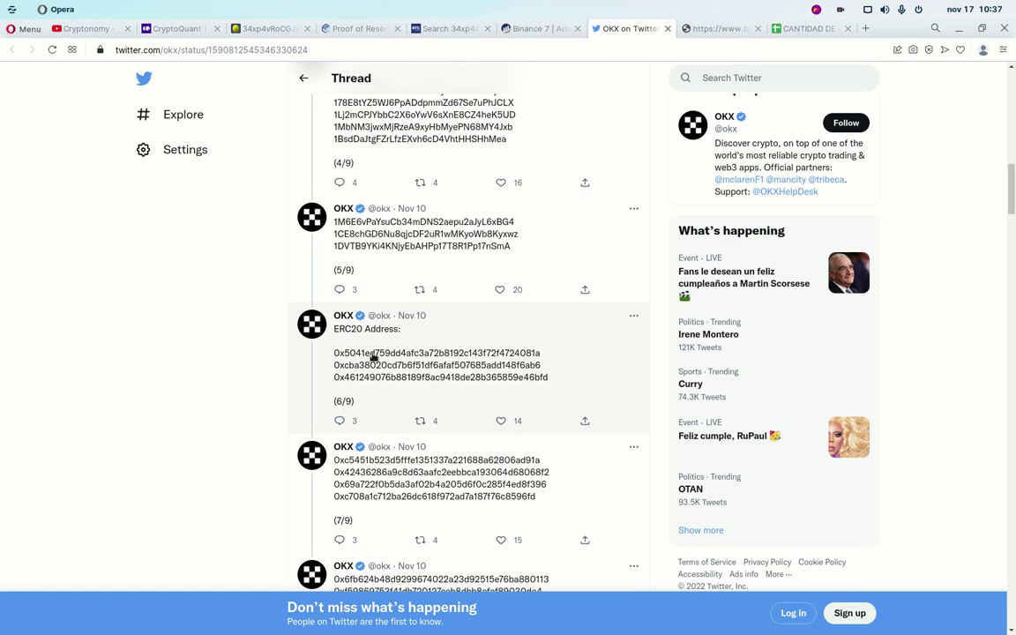
{"action": "scroll", "coordinate": [383, 397], "scroll_direction": "up", "scroll_amount": 1}
{"action": "scroll", "coordinate": [384, 397], "scroll_direction": "up", "scroll_amount": 1}
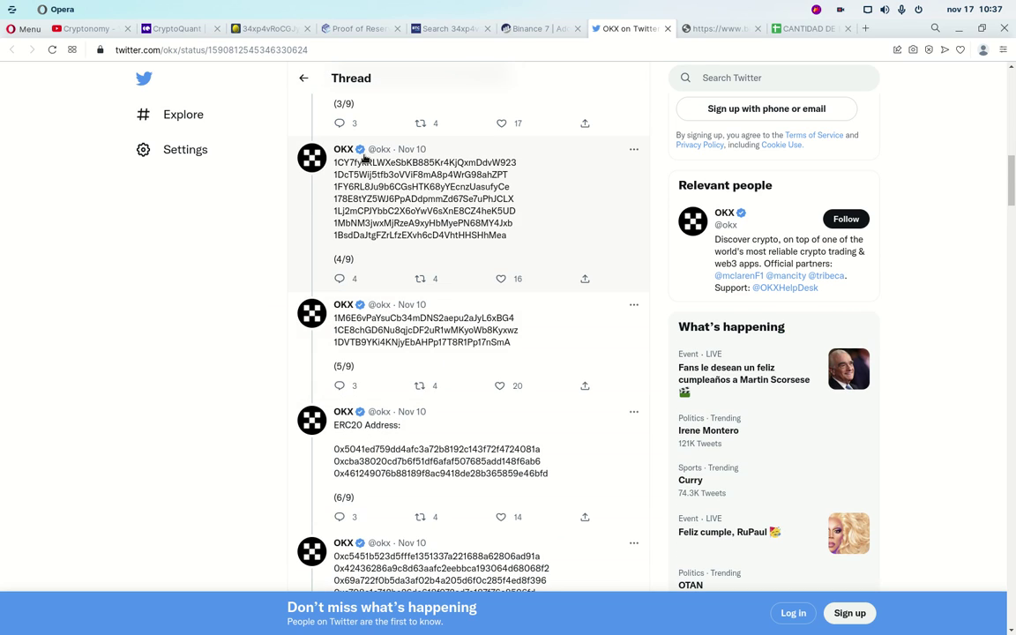
{"action": "left_click_drag", "start_coordinate": [331, 162], "coordinate": [519, 164]}
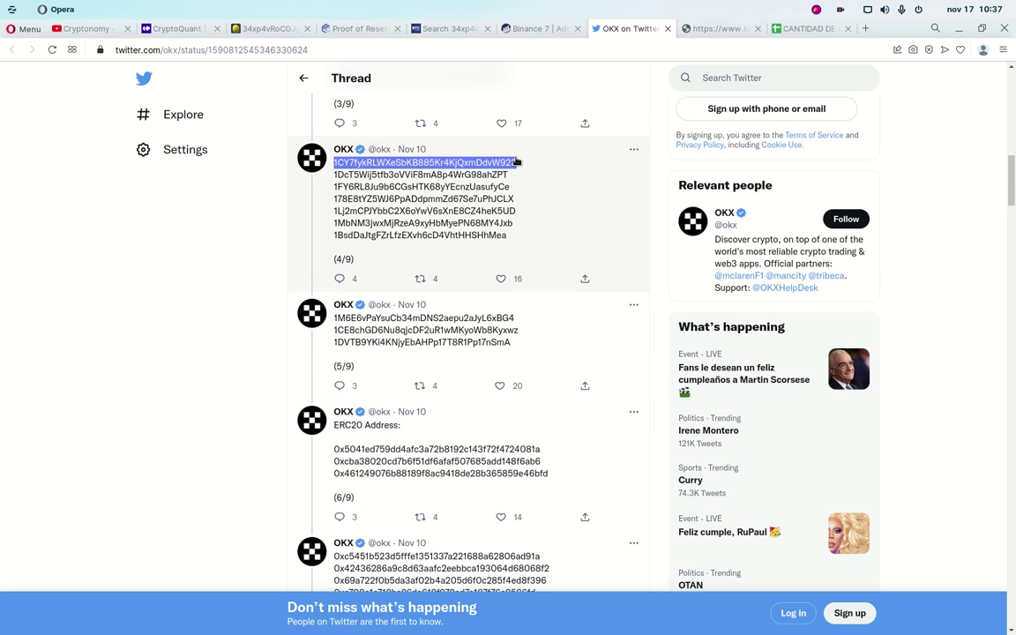
{"action": "key", "text": "ctrl+c"}
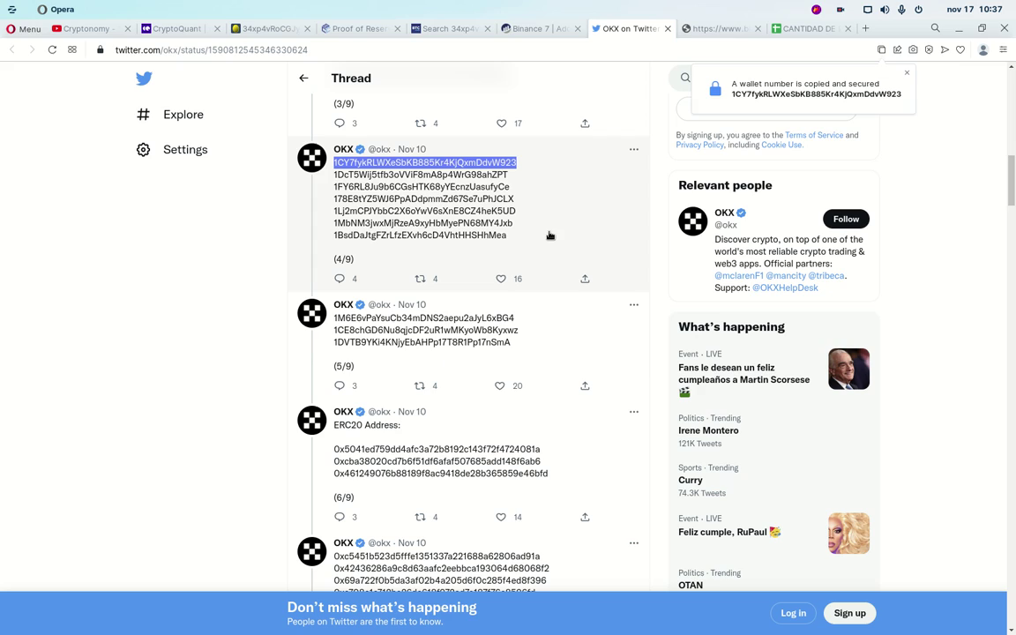
Search BTC.com for the copied OKX address and highlight its Bitcoin balance.
{"action": "left_click", "coordinate": [431, 30]}
{"action": "left_click", "coordinate": [327, 129]}
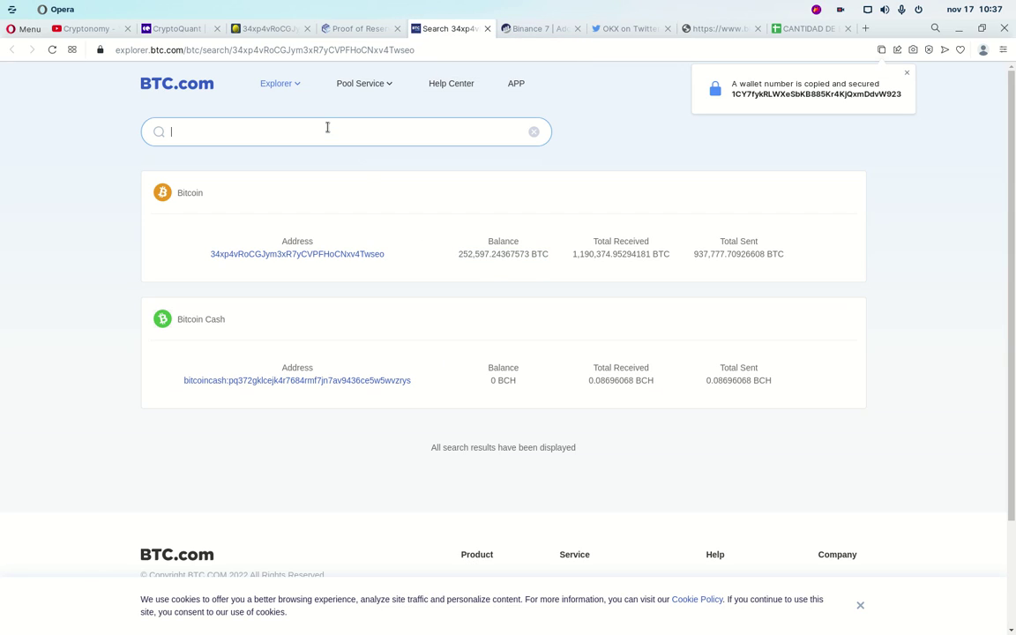
{"action": "key", "text": "ctrl+v"}
{"action": "key", "text": "Return"}
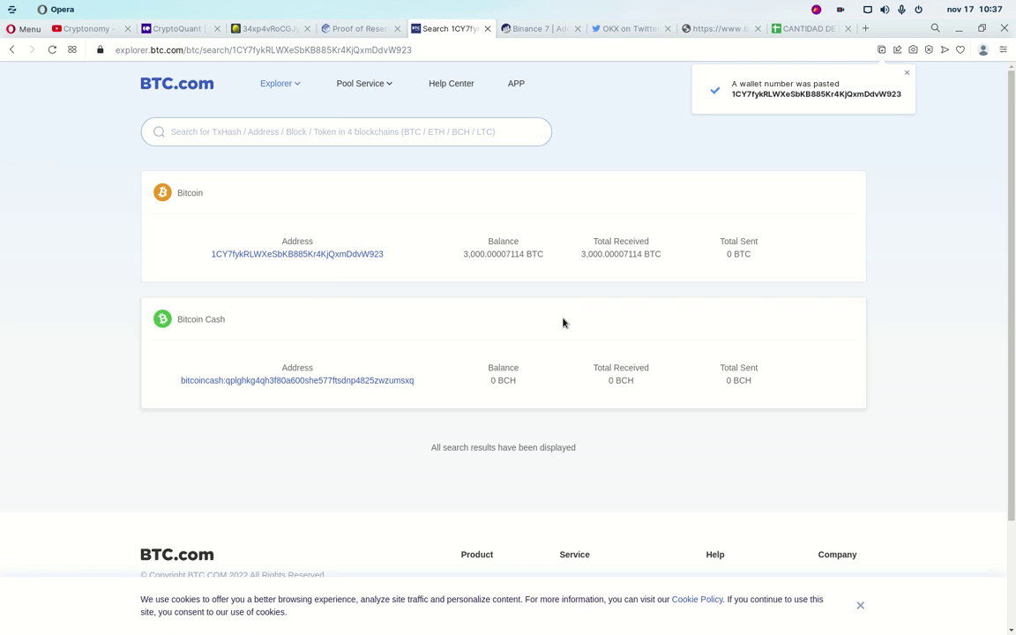
{"action": "left_click_drag", "start_coordinate": [458, 257], "coordinate": [534, 262]}
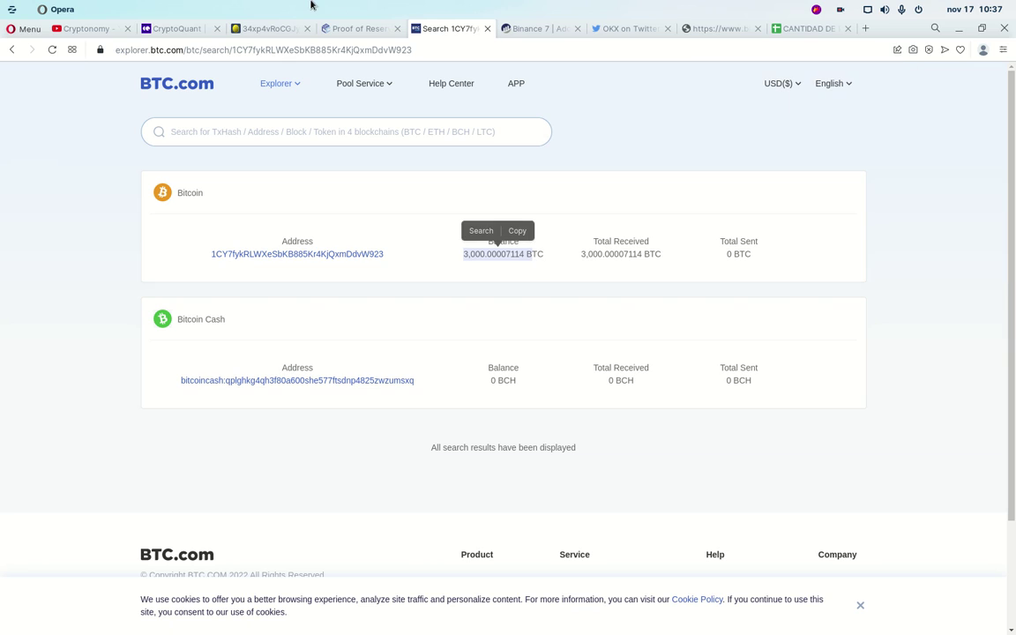
Look up the same OKX address on BitInfoCharts and highlight its balance in BTC and USD.
{"action": "left_click", "coordinate": [266, 28]}
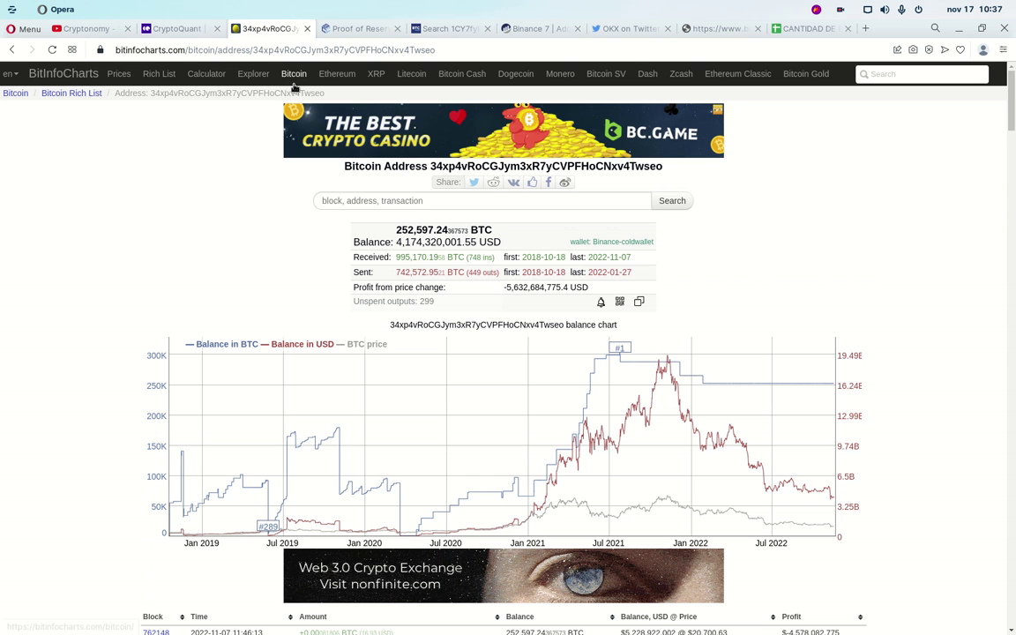
{"action": "left_click", "coordinate": [441, 200]}
{"action": "key", "text": "ctrl+v"}
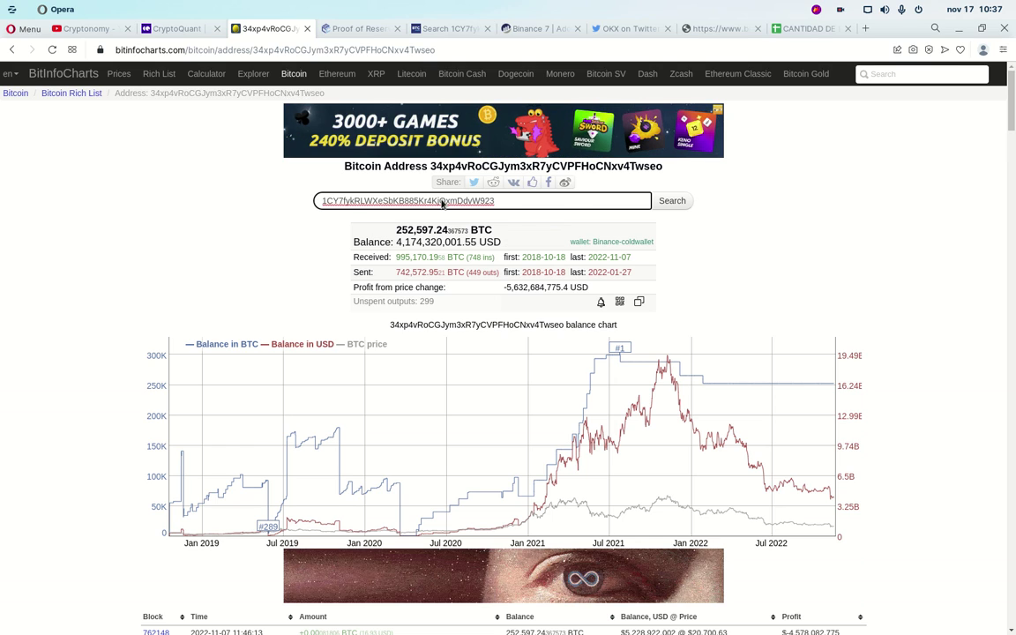
{"action": "key", "text": "Return"}
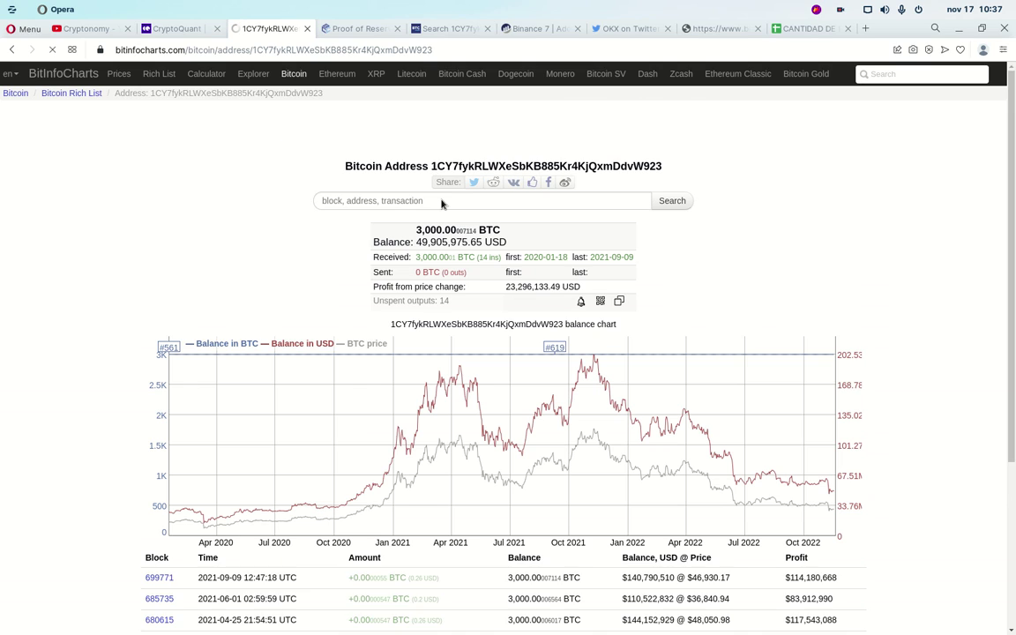
{"action": "left_click_drag", "start_coordinate": [410, 232], "coordinate": [519, 235]}
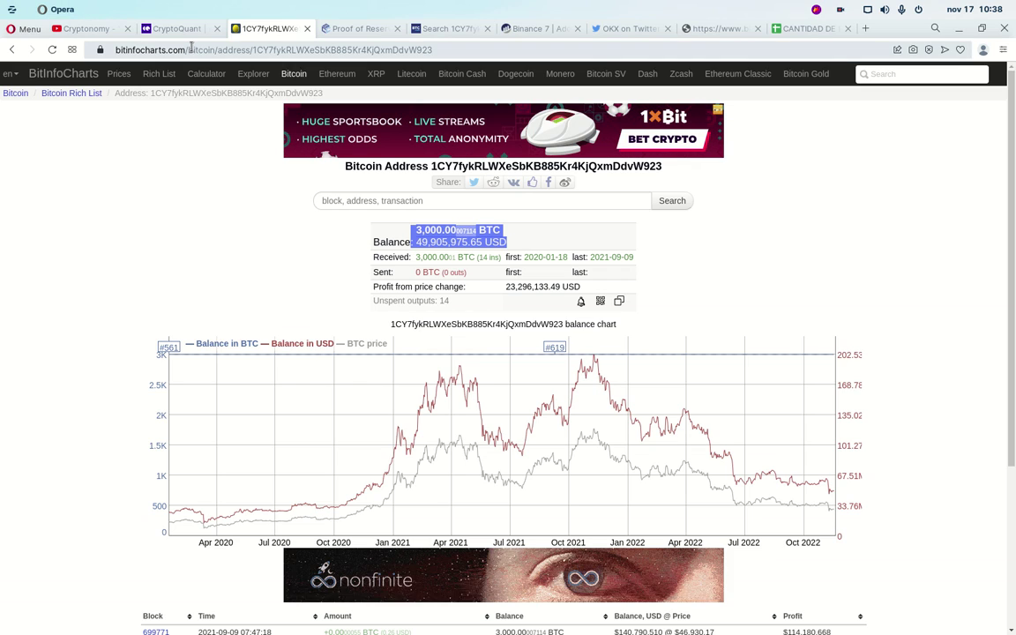
Return to the Proof of Reserves status table, open Kraken's source link in a new browser tab and switch to it.
{"action": "left_click", "coordinate": [362, 29]}
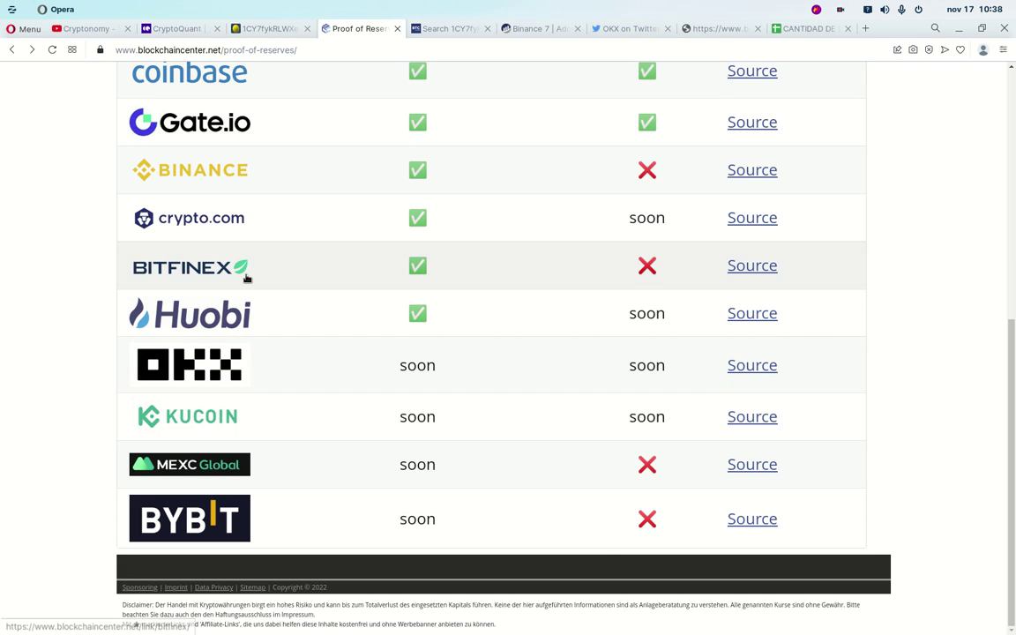
{"action": "scroll", "coordinate": [266, 254], "scroll_direction": "up", "scroll_amount": 3}
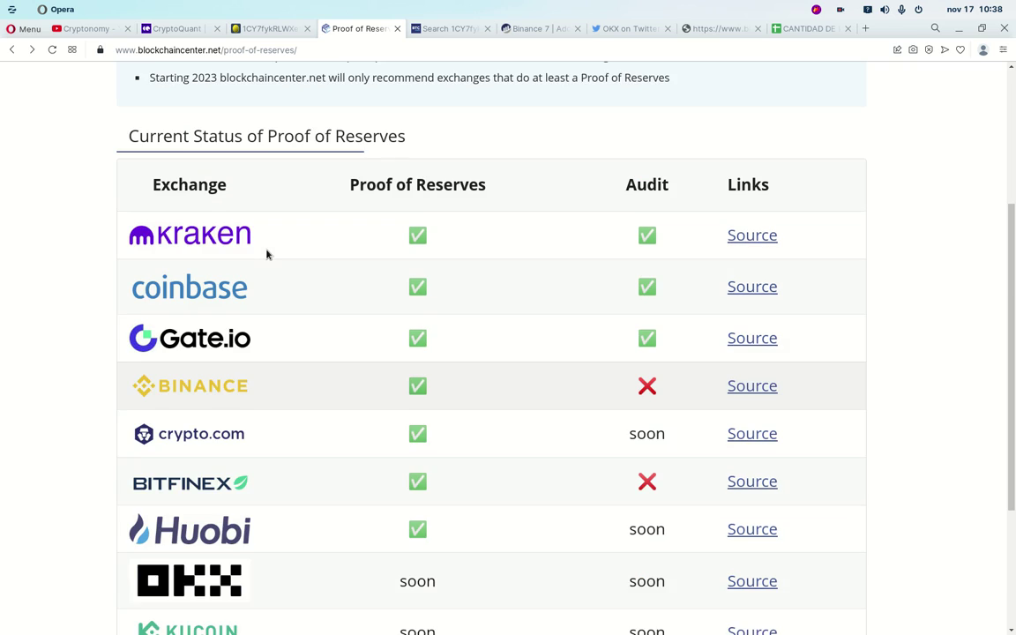
{"action": "scroll", "coordinate": [268, 255], "scroll_direction": "down", "scroll_amount": 1}
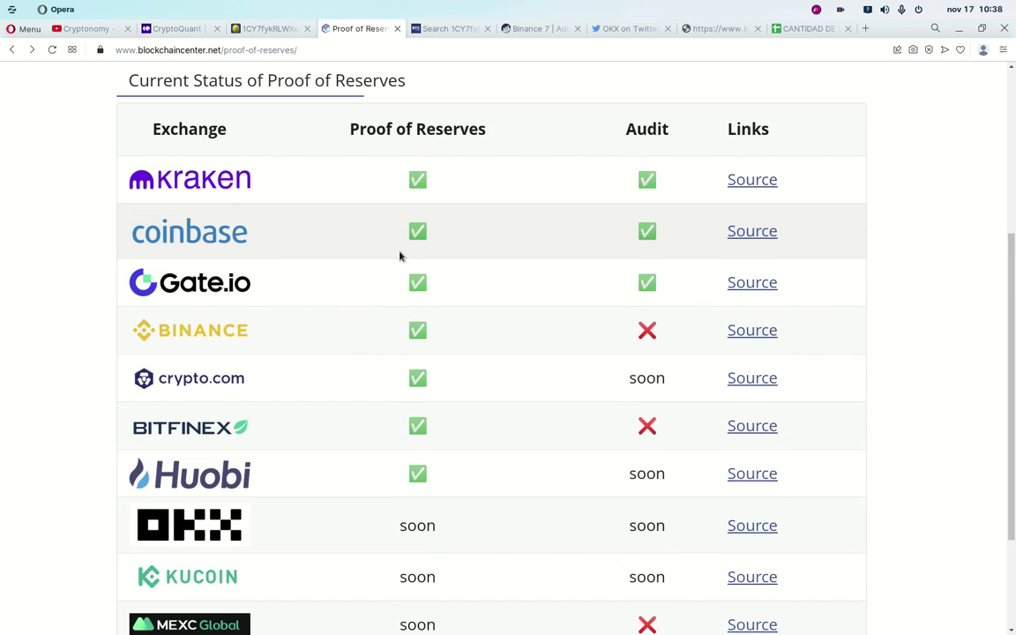
{"action": "right_click", "coordinate": [745, 181]}
{"action": "left_click", "coordinate": [798, 190]}
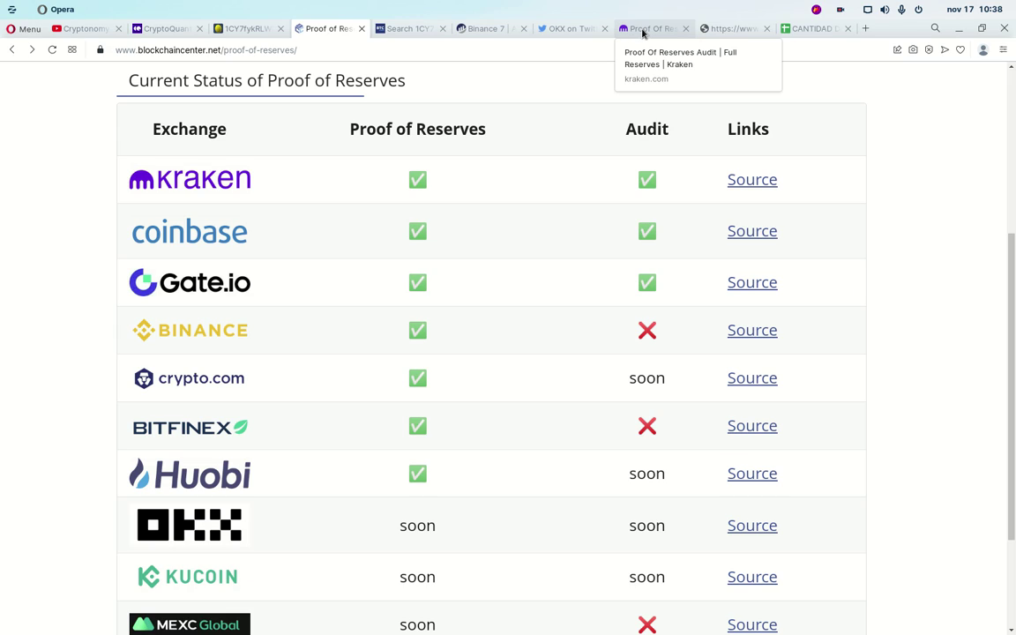
{"action": "left_click", "coordinate": [647, 29]}
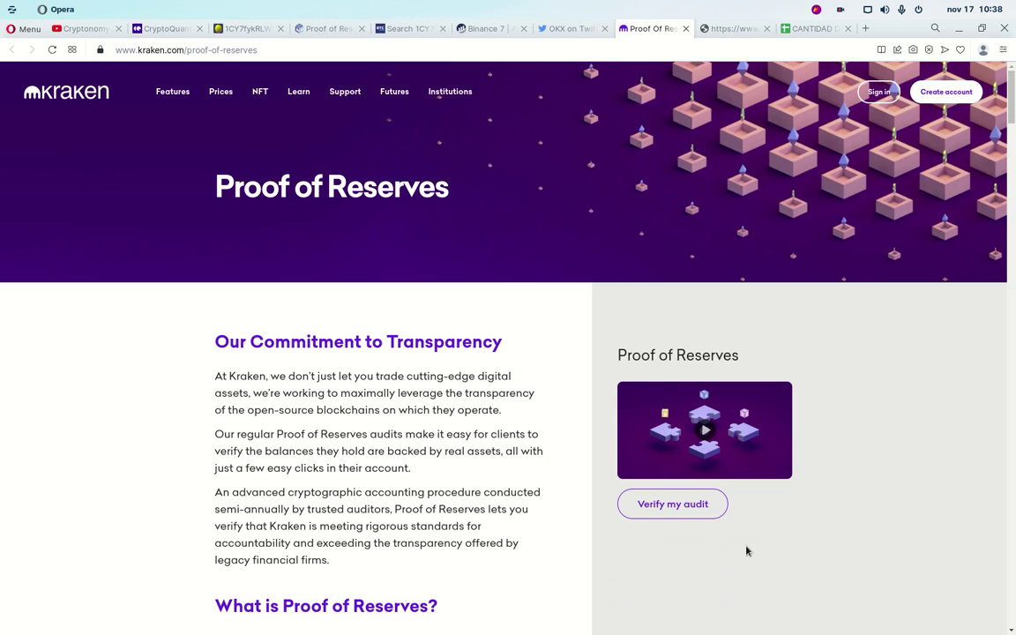
Review Kraken's Proof of Reserves page, covering the Merkle tree explanation, account verification instructions and code examples, and return to its beginning.
{"action": "scroll", "coordinate": [424, 492], "scroll_direction": "down", "scroll_amount": 1}
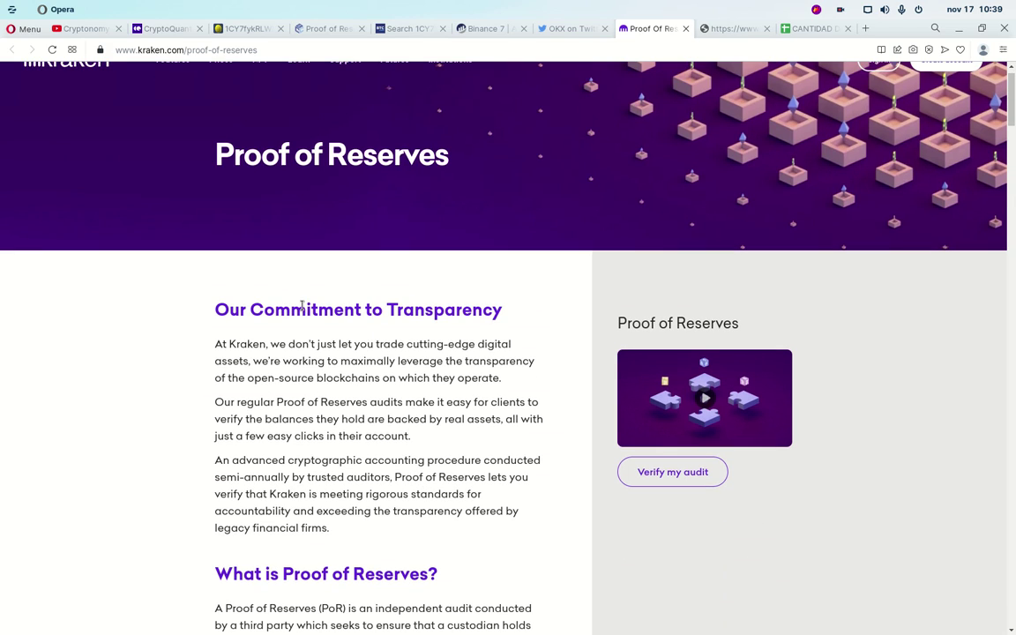
{"action": "scroll", "coordinate": [302, 305], "scroll_direction": "down", "scroll_amount": 3}
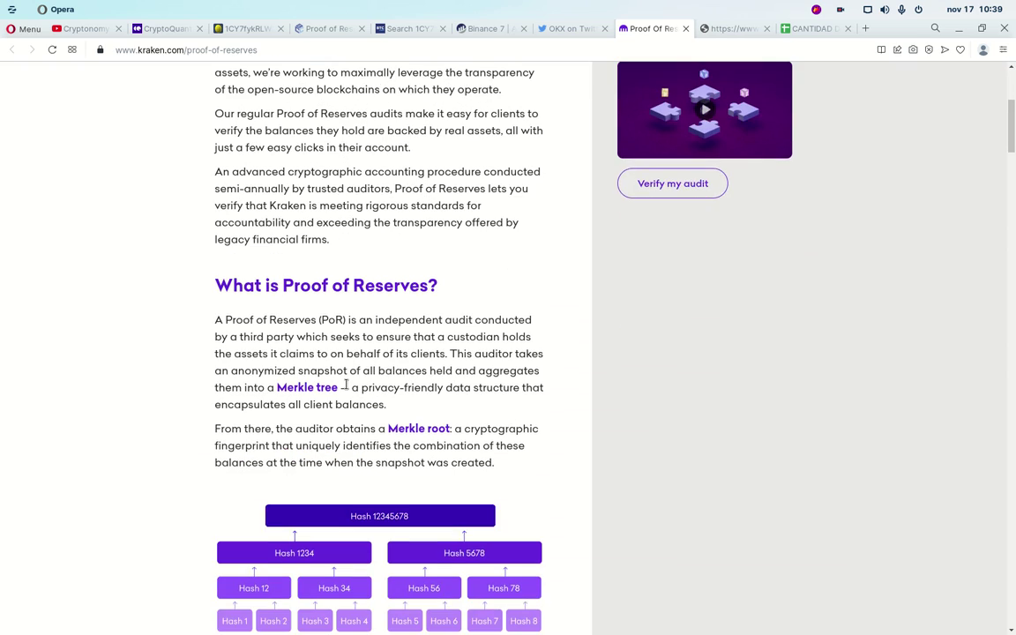
{"action": "scroll", "coordinate": [346, 389], "scroll_direction": "down", "scroll_amount": 1}
{"action": "scroll", "coordinate": [349, 392], "scroll_direction": "down", "scroll_amount": 1}
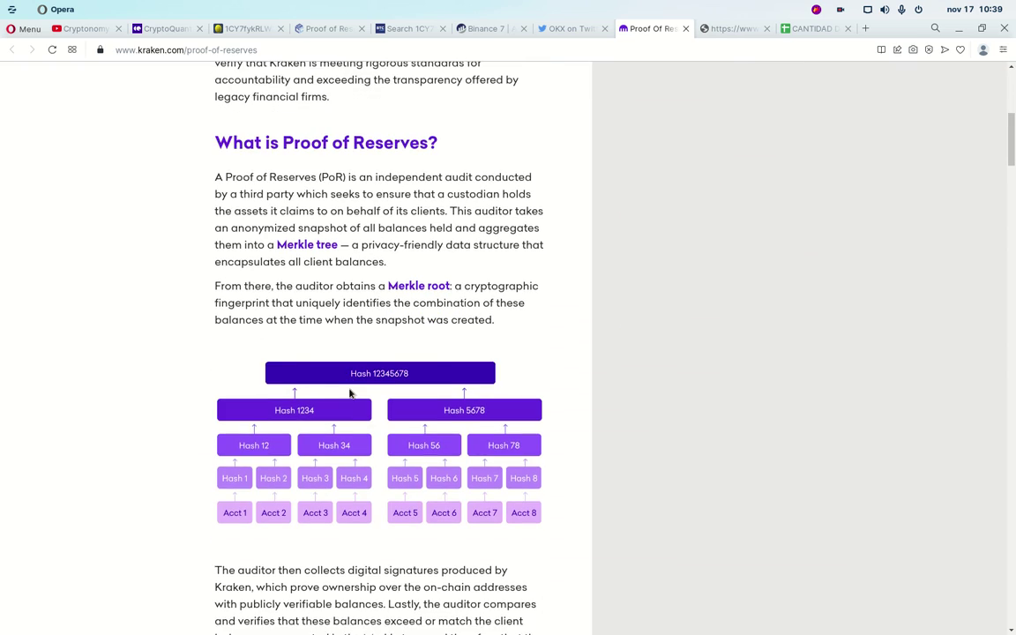
{"action": "scroll", "coordinate": [406, 383], "scroll_direction": "down", "scroll_amount": 1}
{"action": "scroll", "coordinate": [425, 381], "scroll_direction": "down", "scroll_amount": 4}
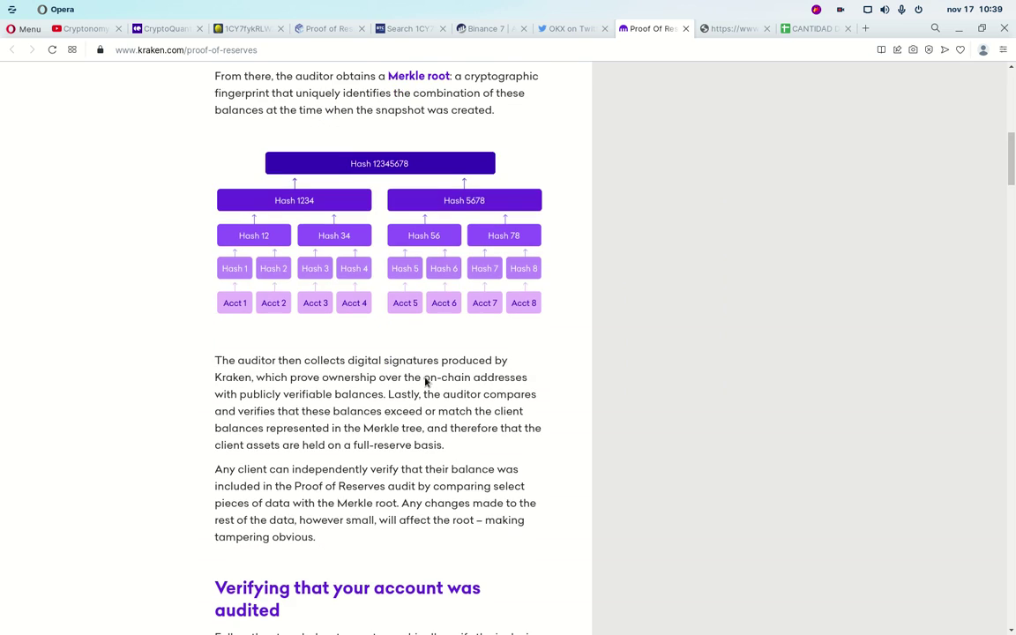
{"action": "scroll", "coordinate": [431, 378], "scroll_direction": "down", "scroll_amount": 4}
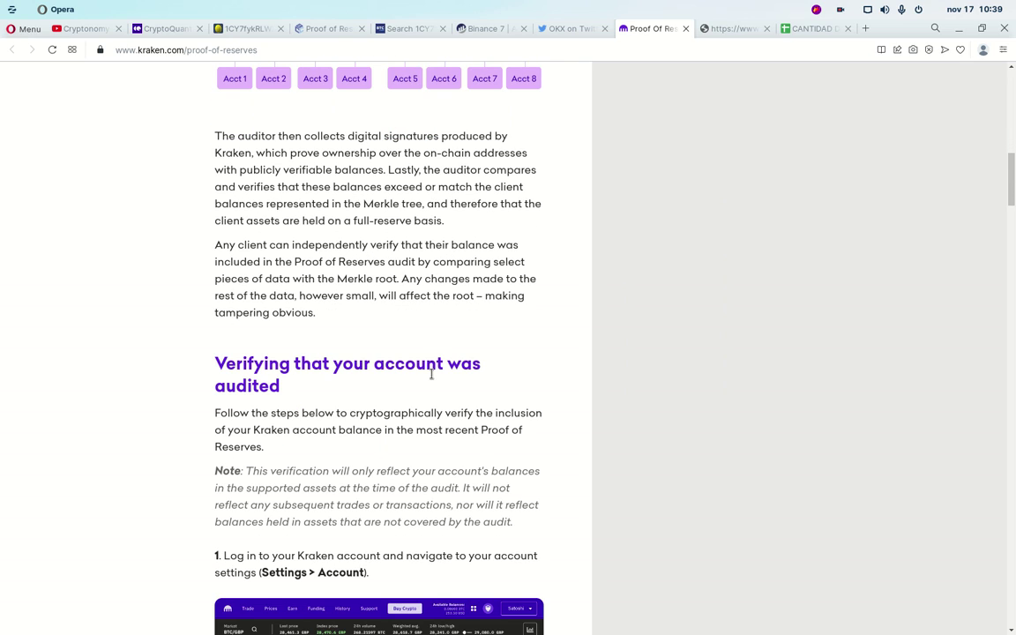
{"action": "scroll", "coordinate": [431, 378], "scroll_direction": "down", "scroll_amount": 7}
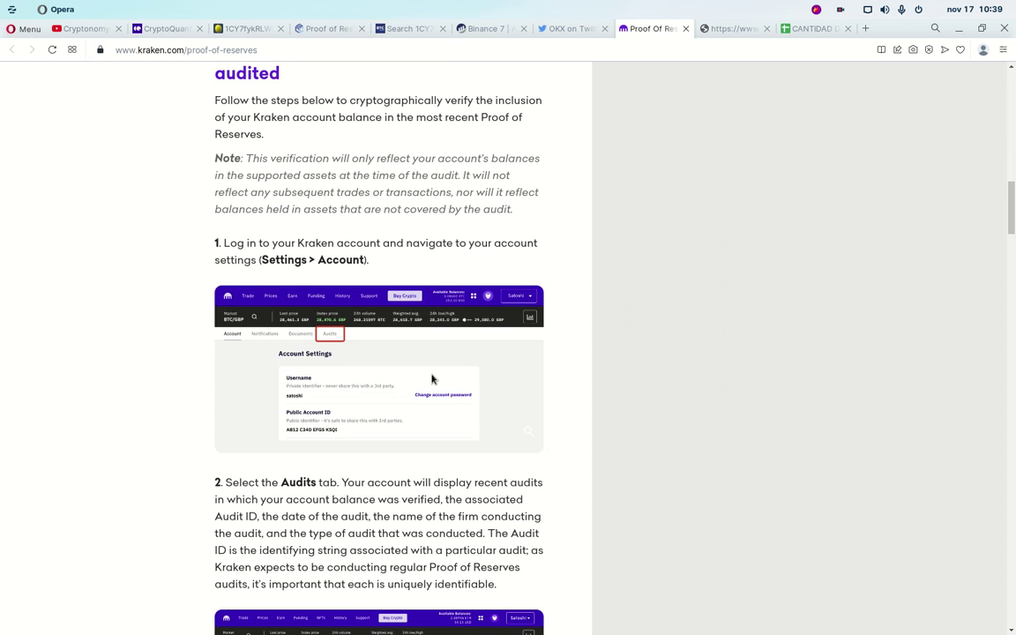
{"action": "scroll", "coordinate": [432, 378], "scroll_direction": "down", "scroll_amount": 12}
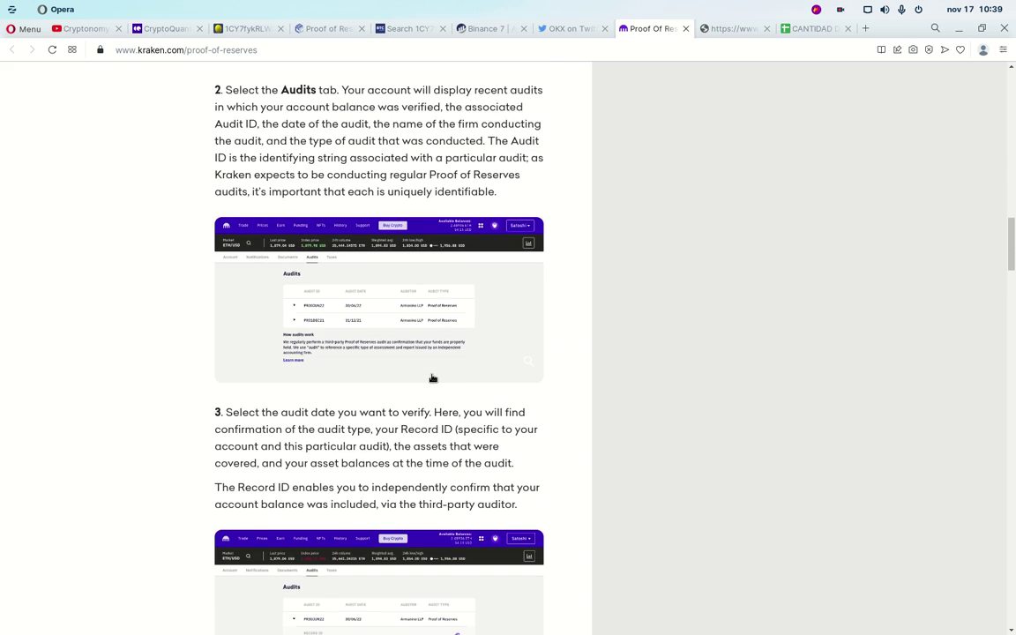
{"action": "scroll", "coordinate": [433, 378], "scroll_direction": "down", "scroll_amount": 16}
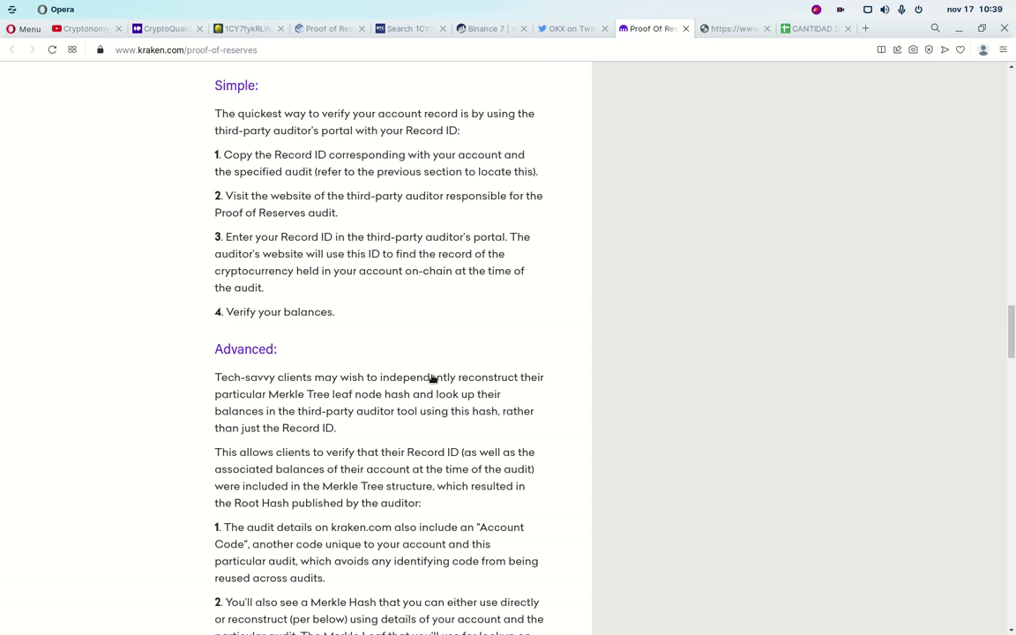
{"action": "scroll", "coordinate": [432, 379], "scroll_direction": "down", "scroll_amount": 12}
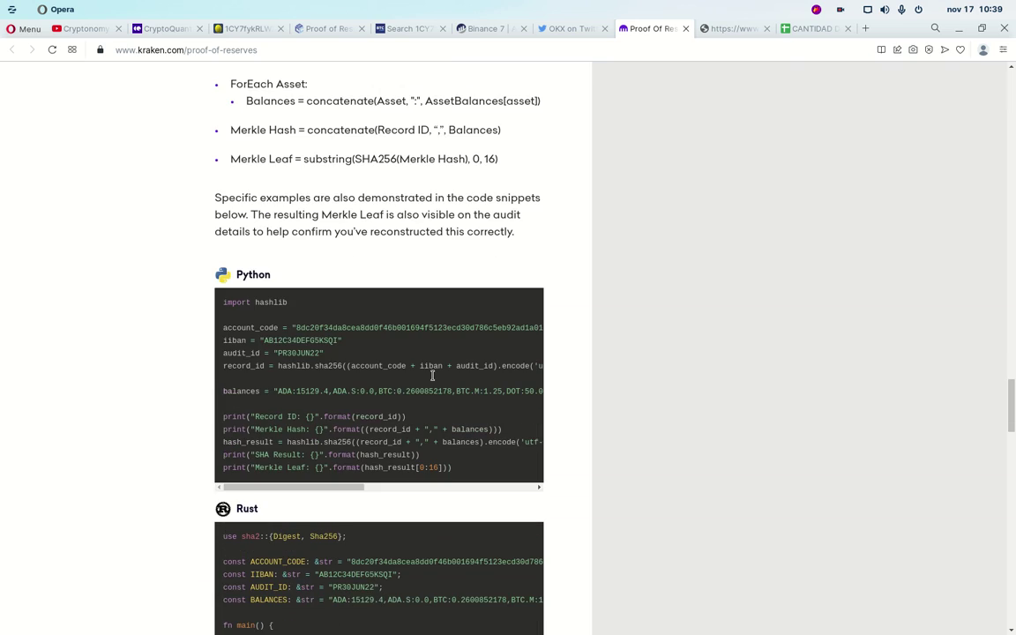
{"action": "scroll", "coordinate": [432, 381], "scroll_direction": "down", "scroll_amount": 16}
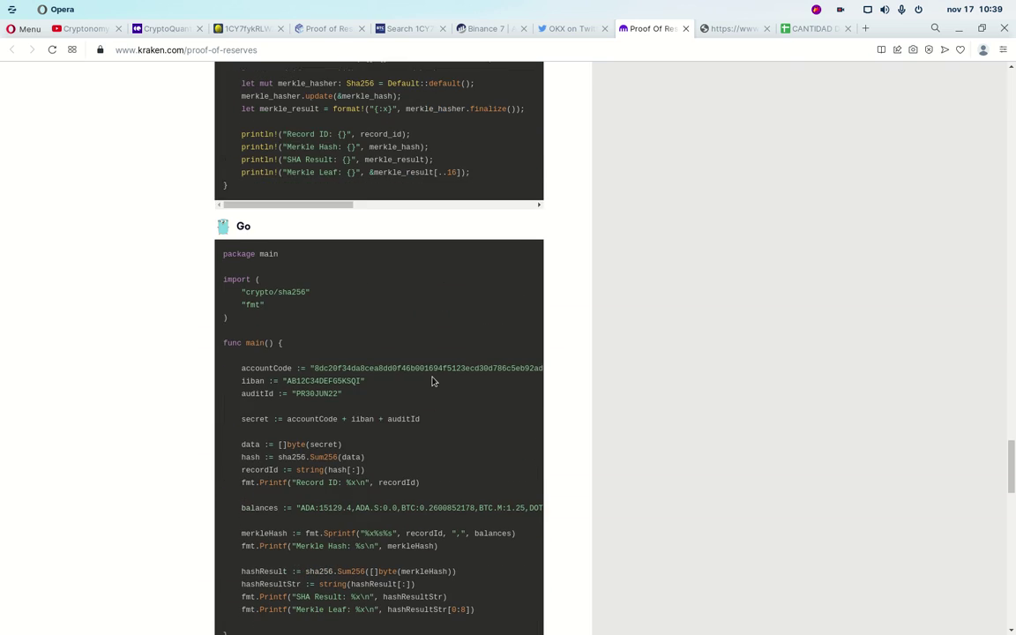
{"action": "scroll", "coordinate": [433, 382], "scroll_direction": "down", "scroll_amount": 6}
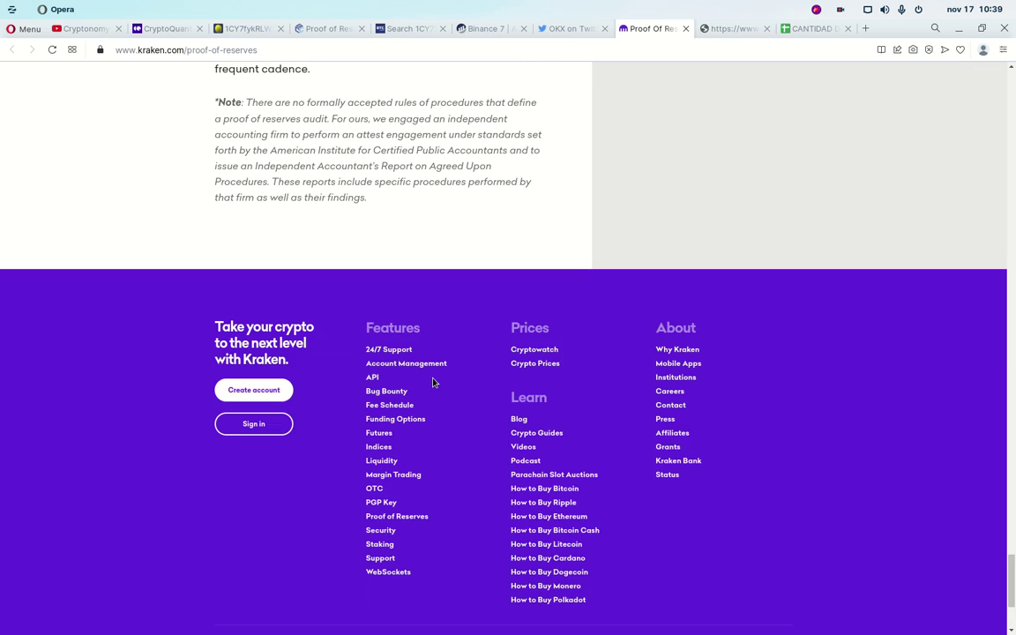
{"action": "scroll", "coordinate": [433, 382], "scroll_direction": "up", "scroll_amount": 20}
{"action": "scroll", "coordinate": [433, 382], "scroll_direction": "up", "scroll_amount": 3}
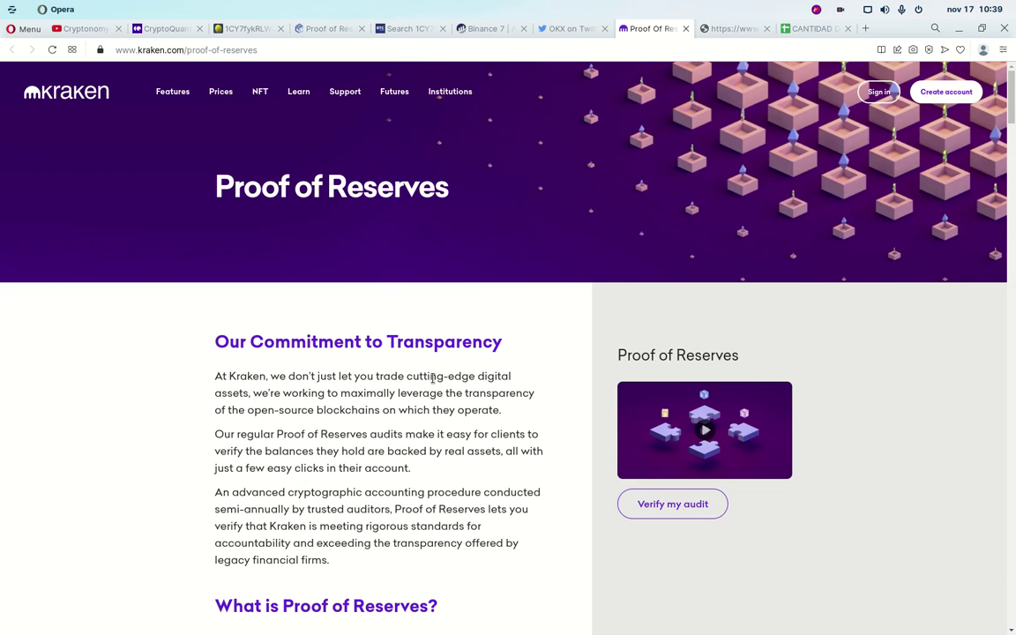
Open Kraken's audit verification, close the Kraken page and return to the Proof of Reserves status table.
{"action": "left_click", "coordinate": [674, 507]}
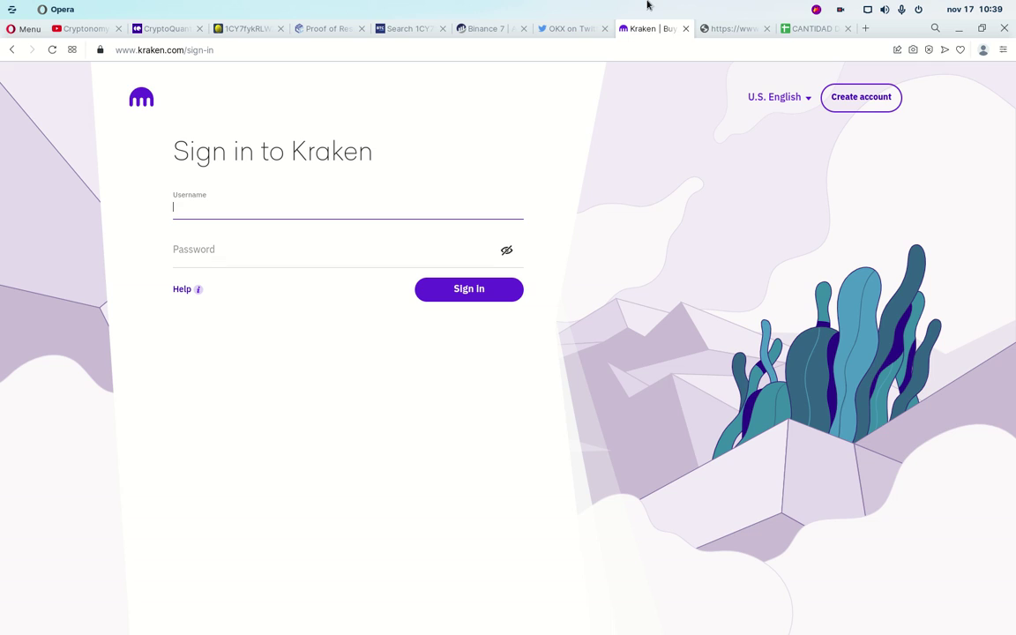
{"action": "left_click", "coordinate": [684, 29]}
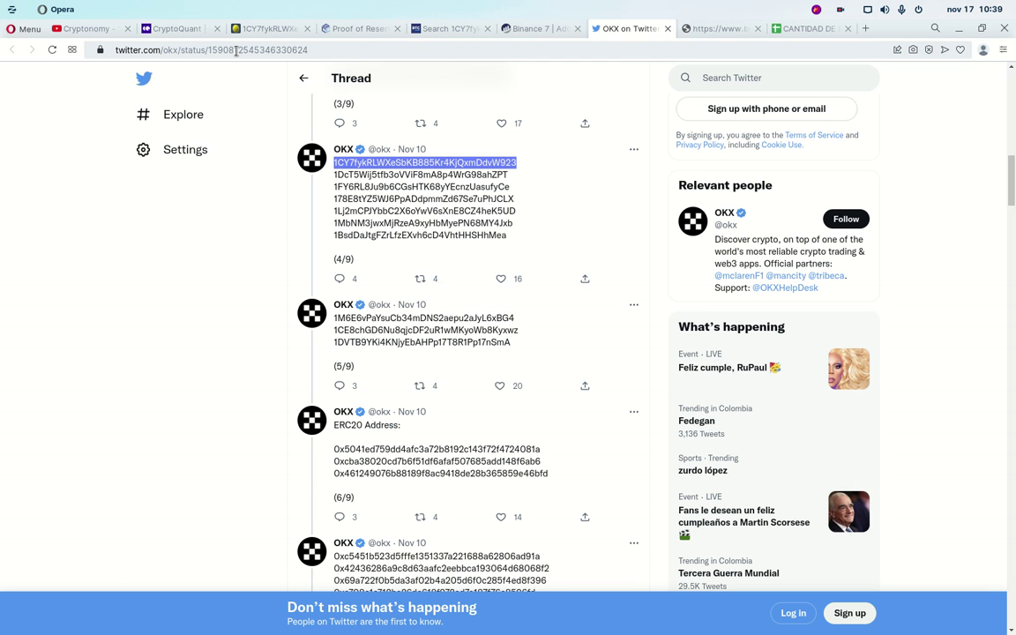
{"action": "left_click", "coordinate": [440, 32]}
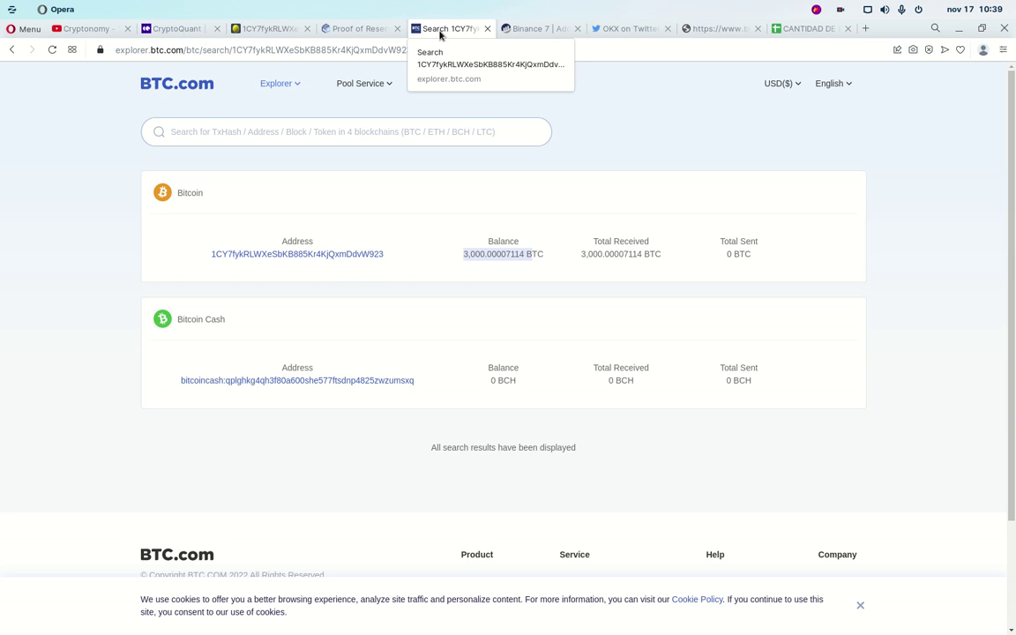
{"action": "left_click", "coordinate": [363, 29]}
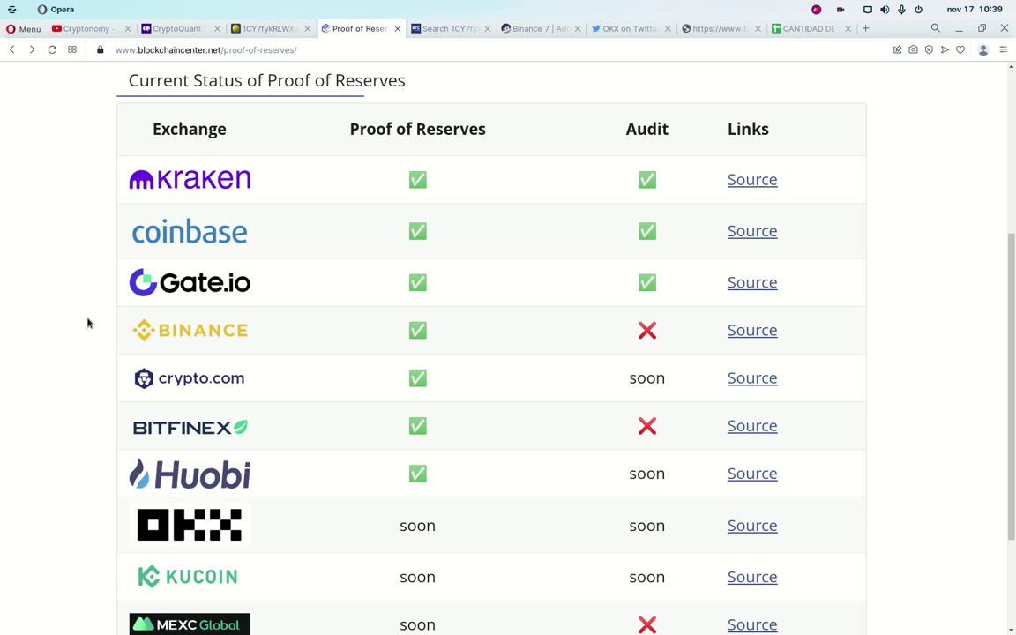
Open KuCoin's source link from the status table, look through the Twitter thread and return to its proof-of-reserves announcement.
{"action": "scroll", "coordinate": [65, 380], "scroll_direction": "down", "scroll_amount": 4}
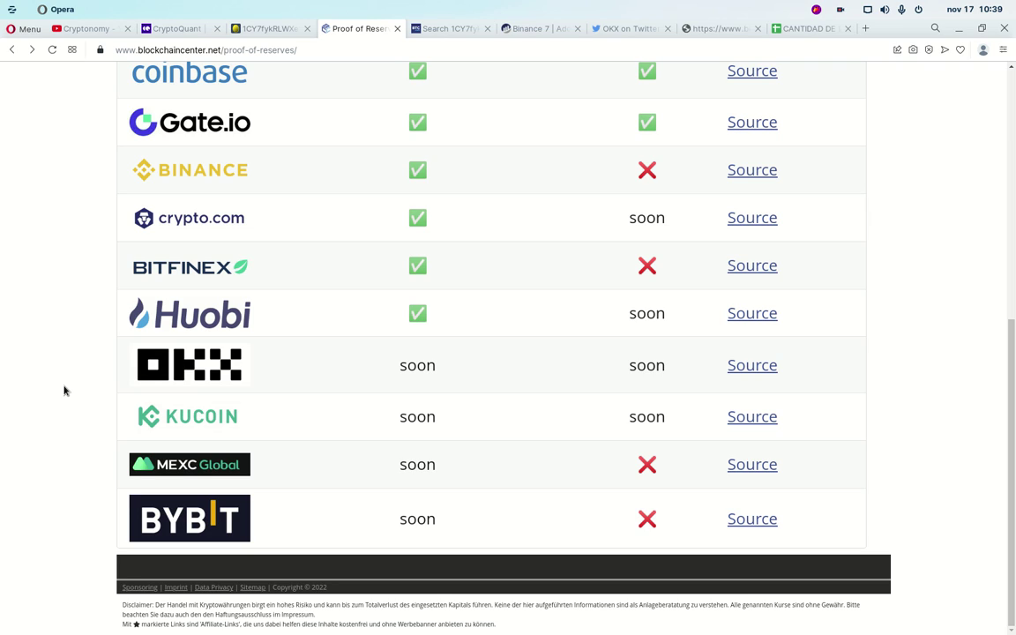
{"action": "left_click", "coordinate": [752, 418]}
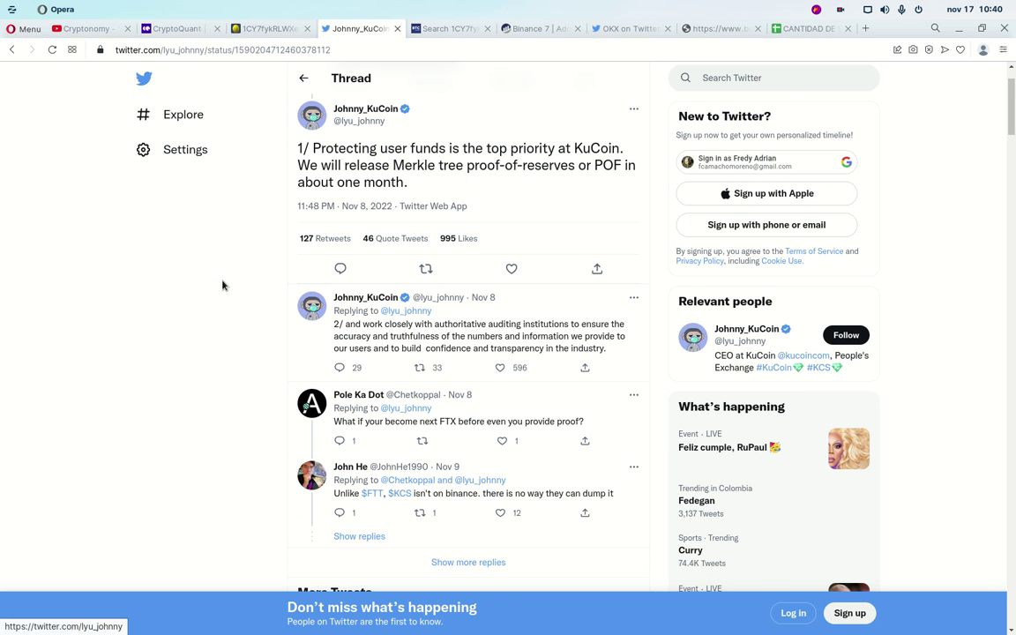
{"action": "scroll", "coordinate": [223, 284], "scroll_direction": "down", "scroll_amount": 12}
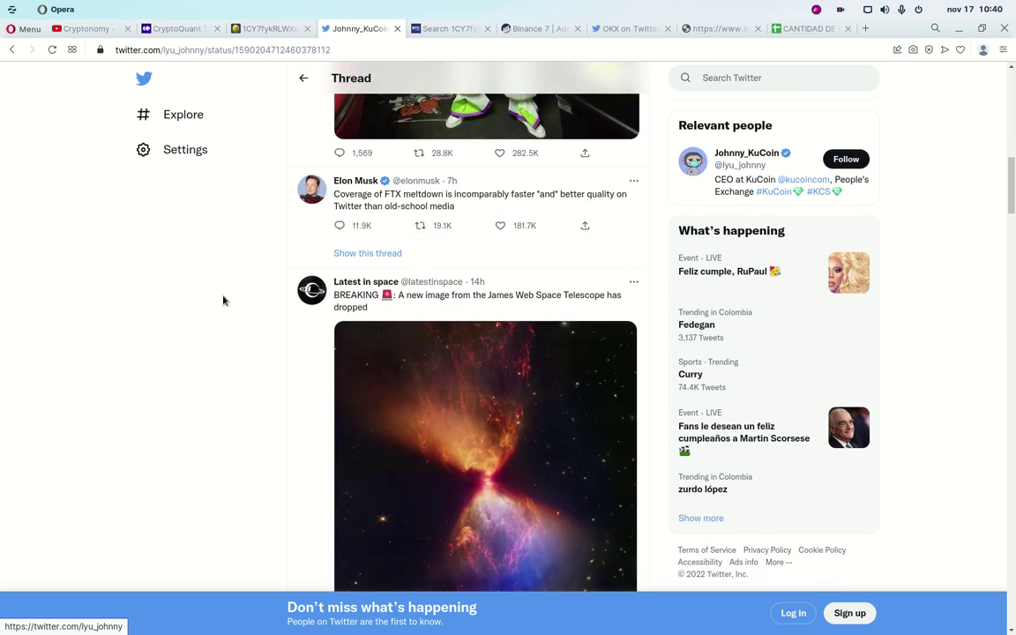
{"action": "scroll", "coordinate": [223, 301], "scroll_direction": "down", "scroll_amount": 9}
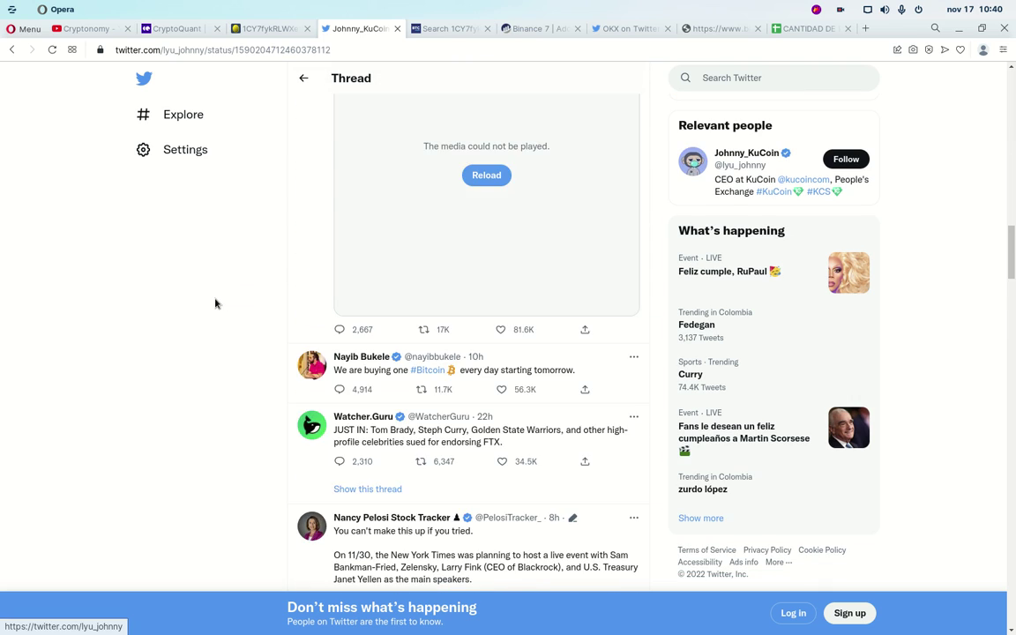
{"action": "scroll", "coordinate": [215, 304], "scroll_direction": "down", "scroll_amount": 10}
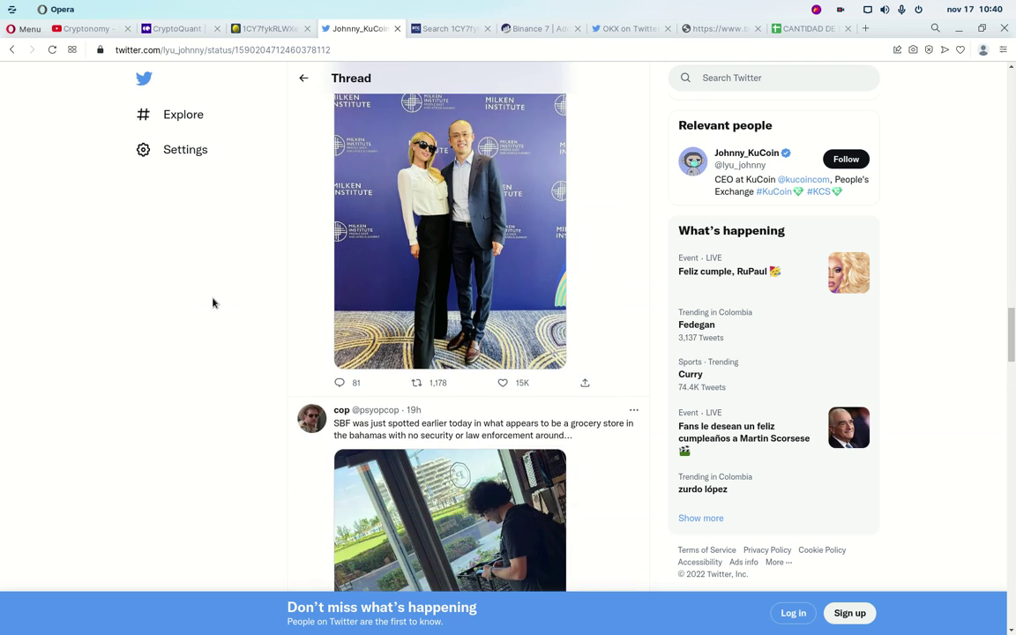
{"action": "scroll", "coordinate": [212, 302], "scroll_direction": "up", "scroll_amount": 12}
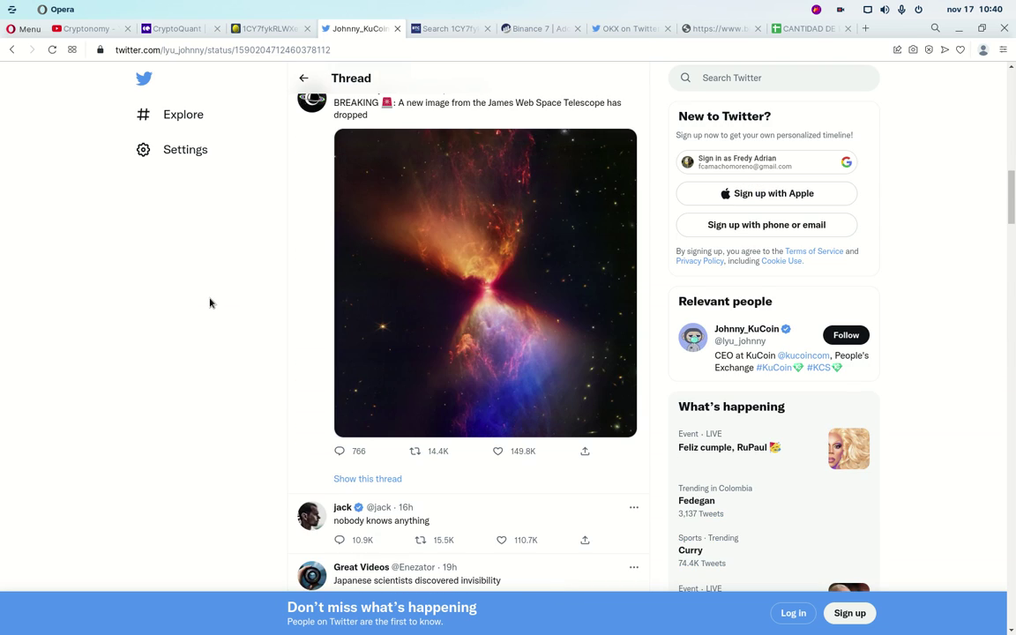
{"action": "scroll", "coordinate": [211, 302], "scroll_direction": "up", "scroll_amount": 12}
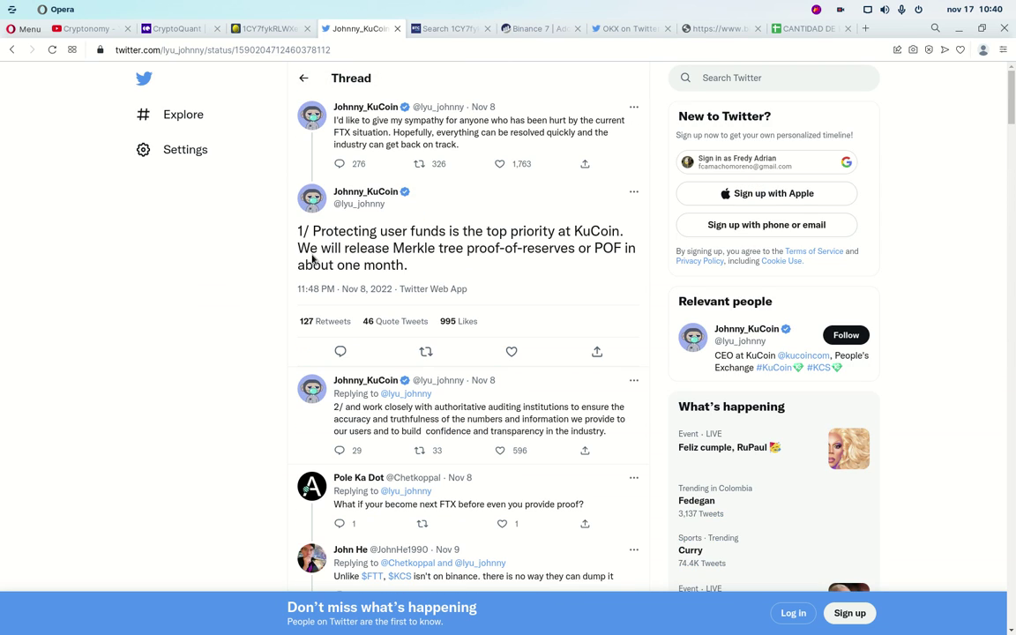
Return to the spreadsheet, open the PROOF RESERVE CEX IN ETH sheet and copy the wallet address in A2.
{"action": "left_click", "coordinate": [445, 29]}
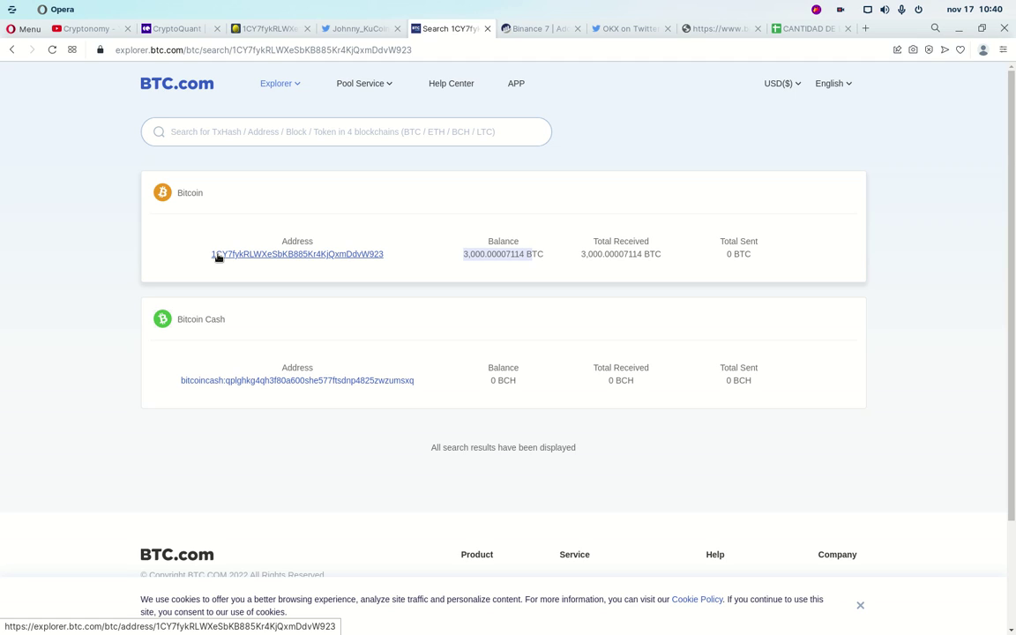
{"action": "left_click", "coordinate": [529, 29]}
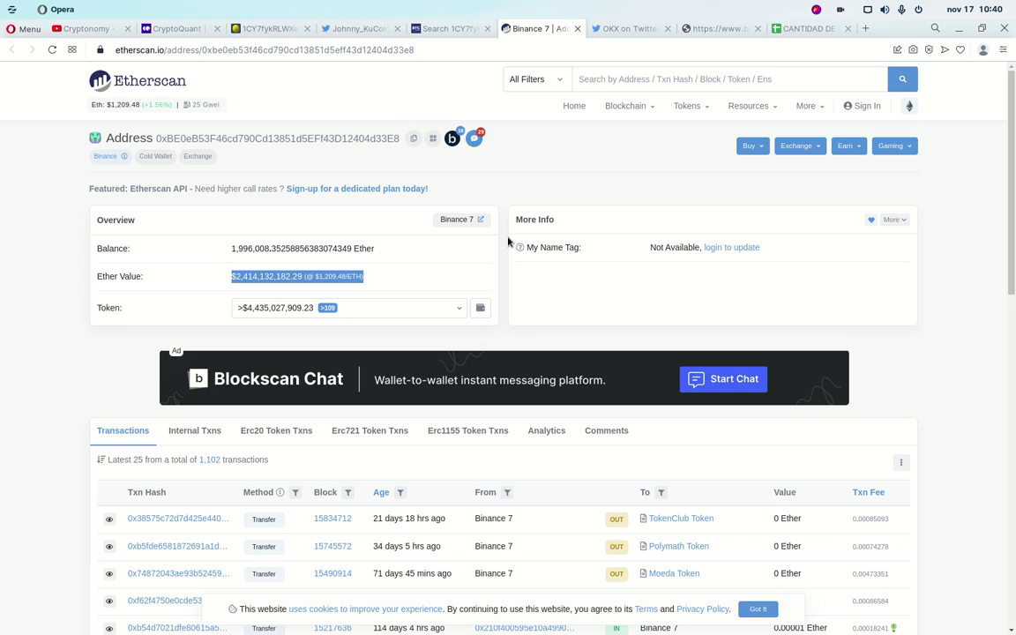
{"action": "mouse_move", "coordinate": [508, 634]}
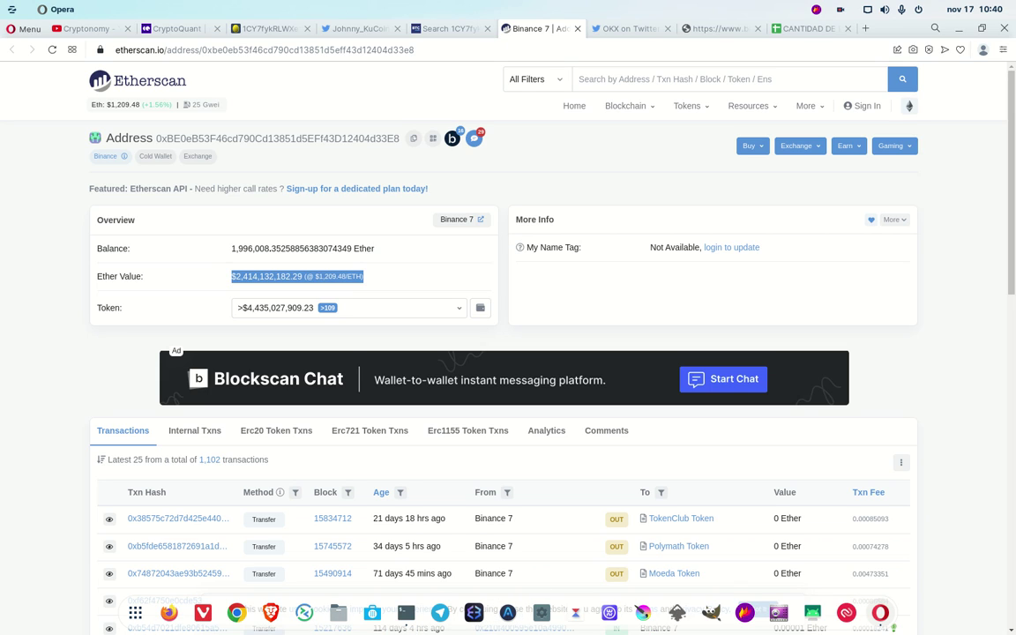
{"action": "left_click", "coordinate": [805, 29]}
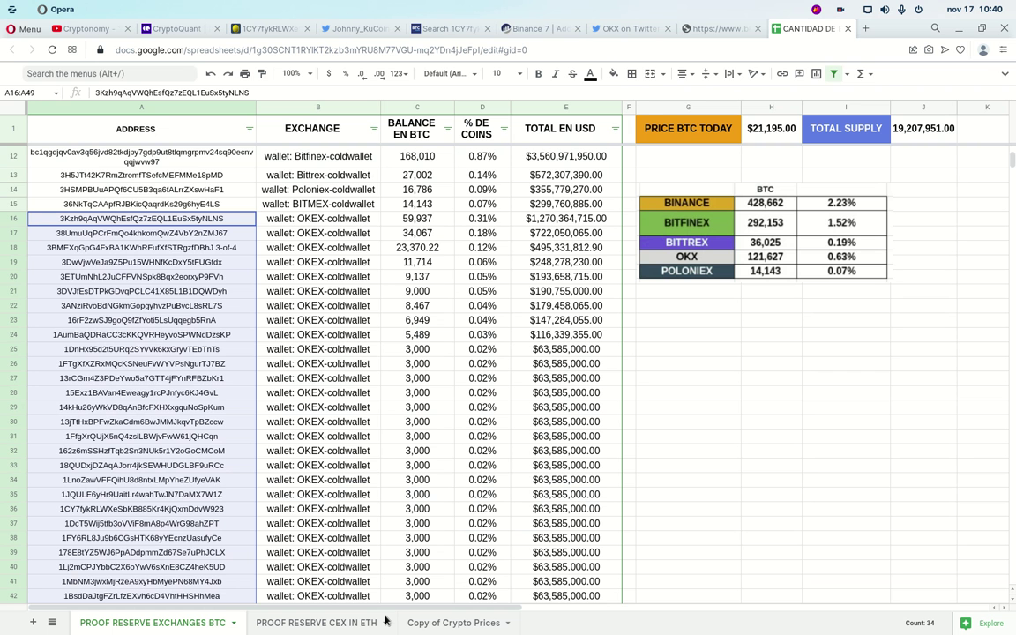
{"action": "left_click", "coordinate": [335, 624]}
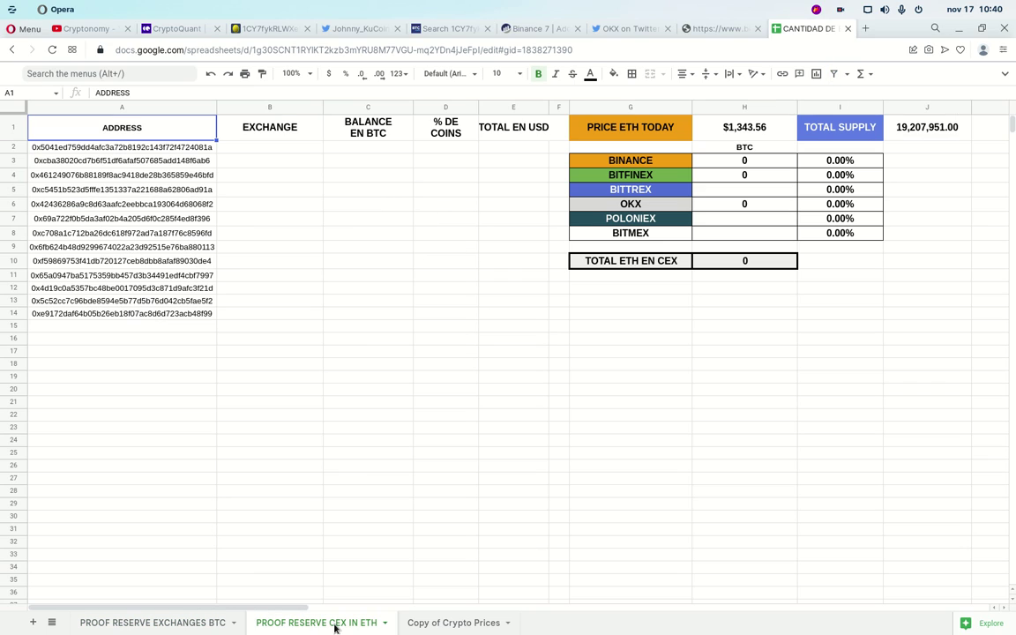
{"action": "left_click", "coordinate": [141, 150]}
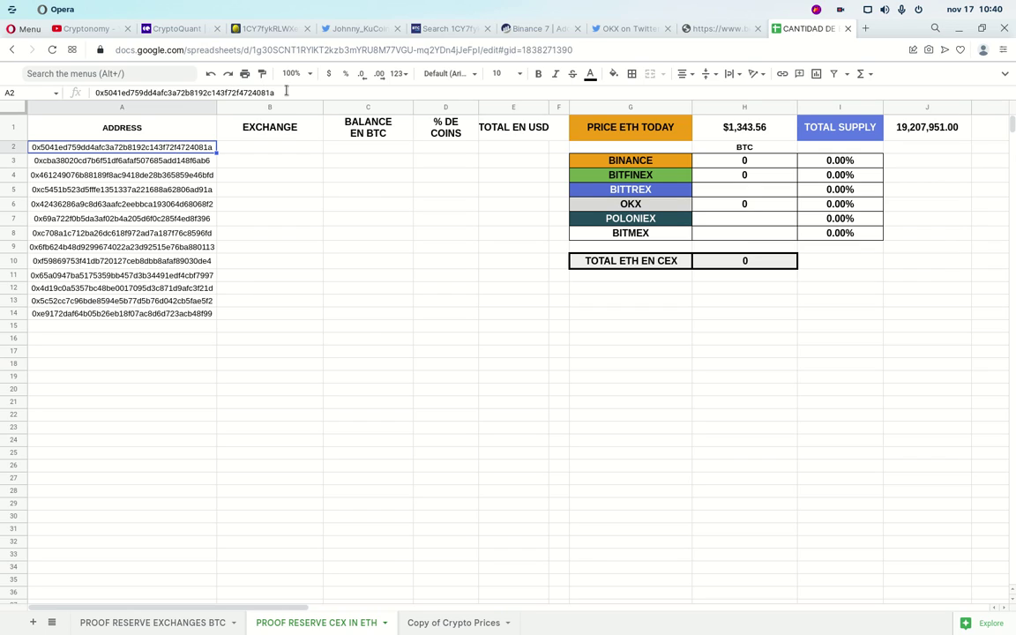
{"action": "left_click_drag", "start_coordinate": [286, 91], "coordinate": [26, 92]}
{"action": "key", "text": "ctrl+c"}
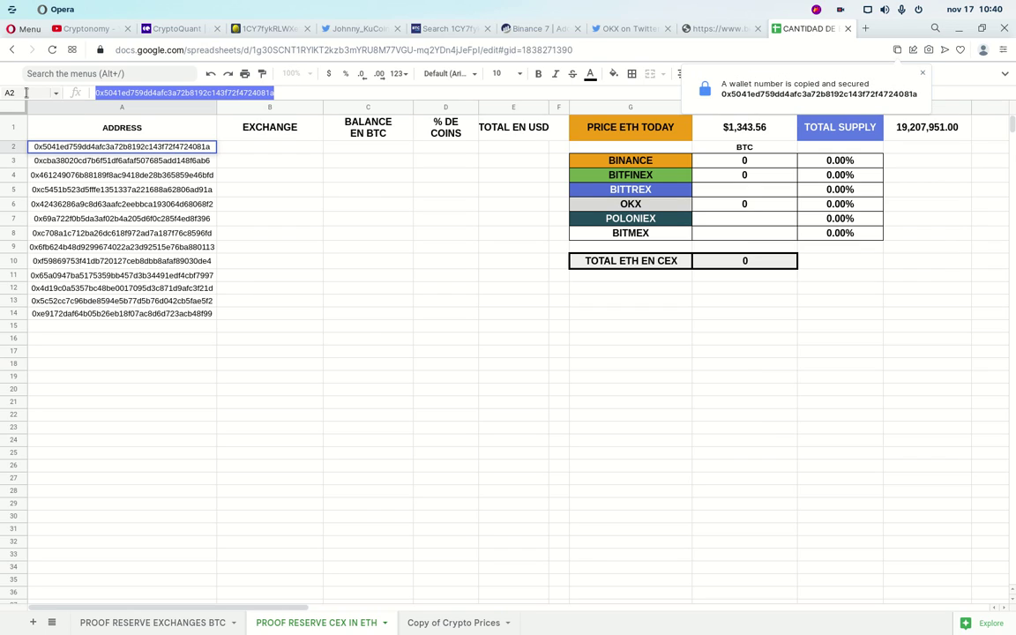
Search Etherscan for the copied wallet address and highlight its Ether balance.
{"action": "left_click", "coordinate": [520, 28]}
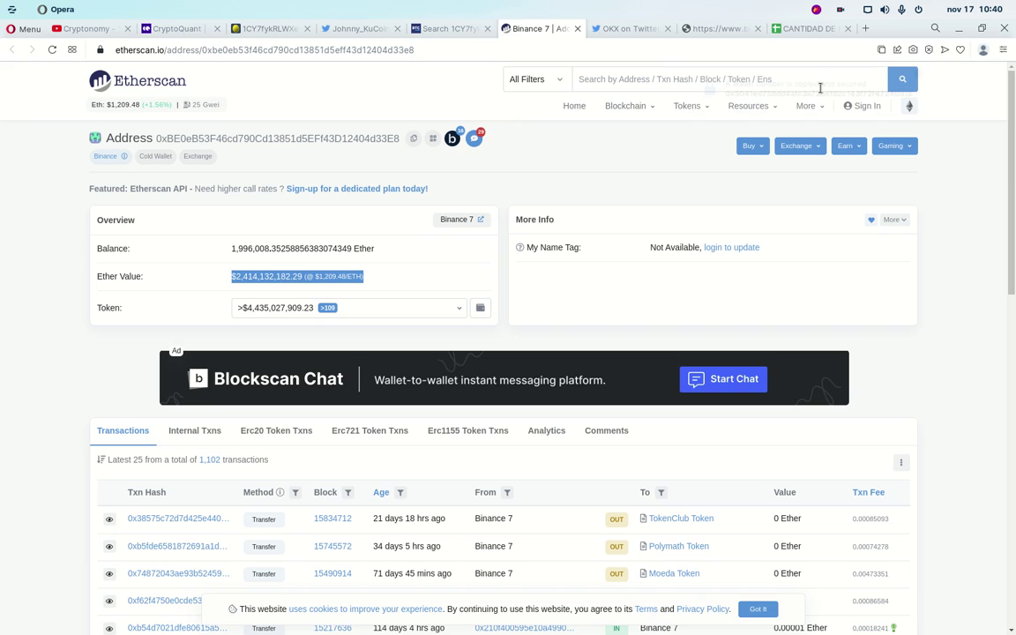
{"action": "left_click", "coordinate": [695, 81]}
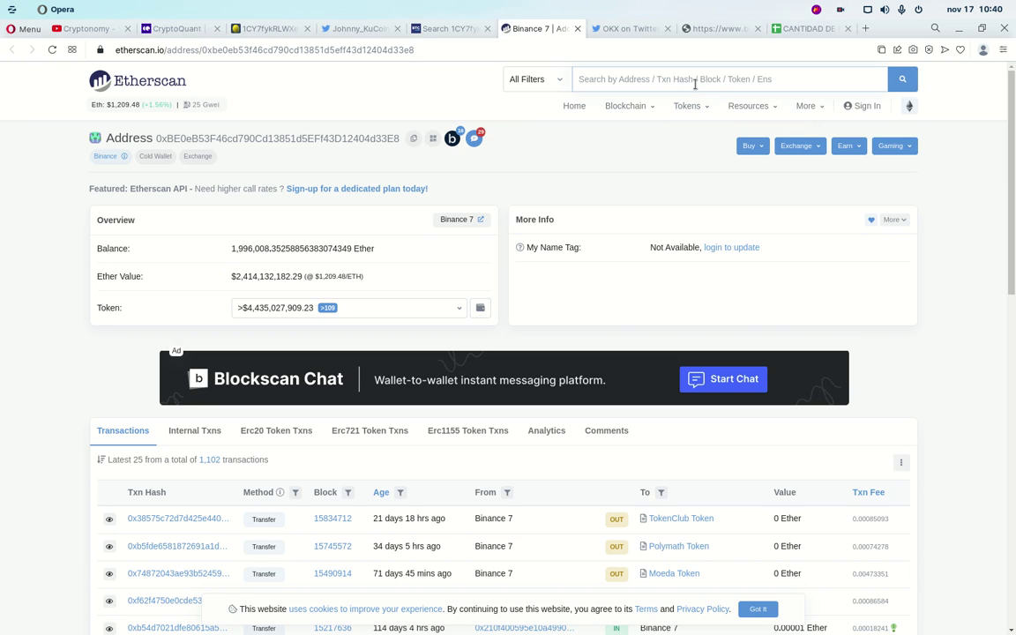
{"action": "key", "text": "ctrl+v"}
{"action": "key", "text": "Return"}
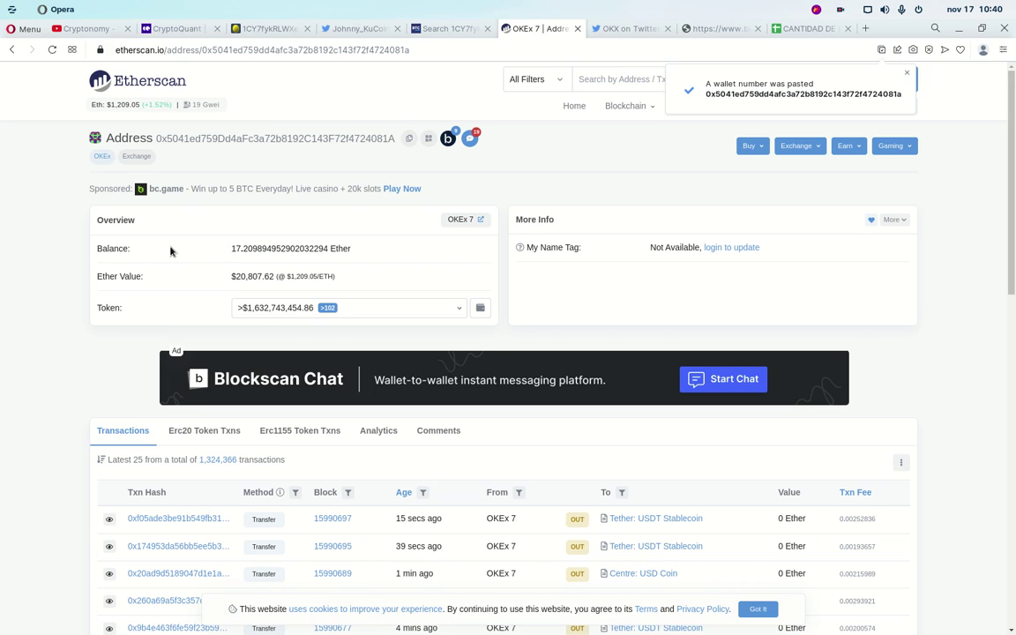
{"action": "left_click_drag", "start_coordinate": [366, 256], "coordinate": [229, 249]}
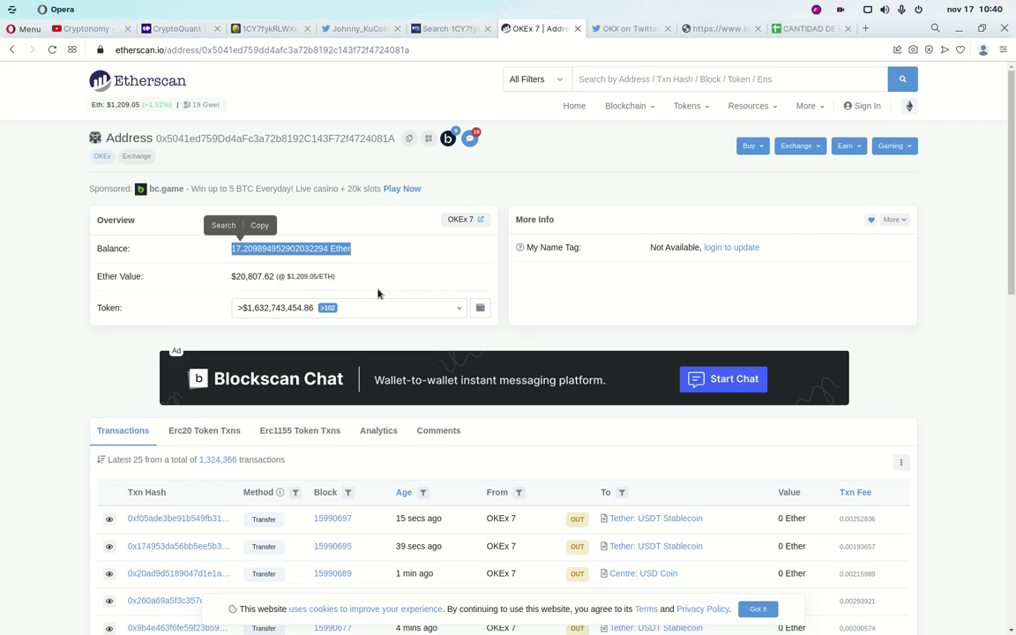
Return to the spreadsheet's ETH sheet and go through the wallet addresses in A3 to A6.
{"action": "mouse_move", "coordinate": [540, 631]}
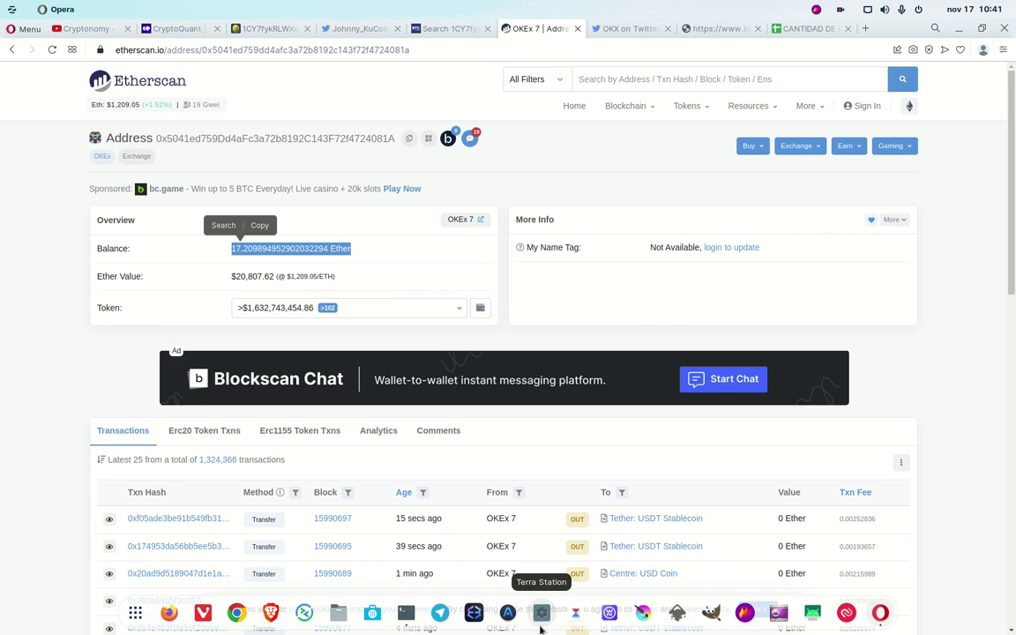
{"action": "left_click", "coordinate": [798, 28]}
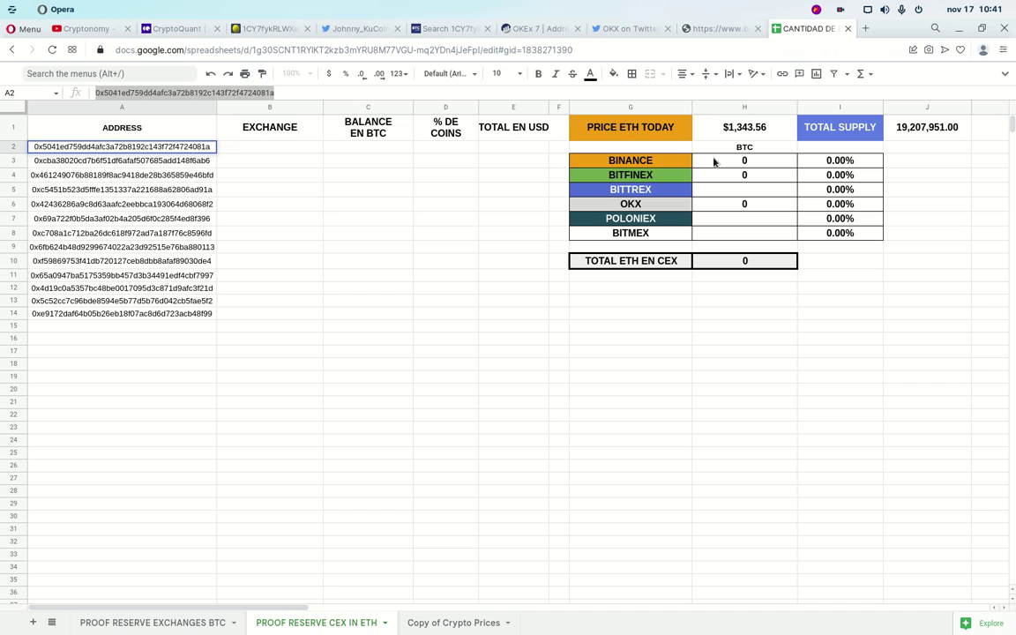
{"action": "left_click", "coordinate": [95, 162]}
{"action": "left_click", "coordinate": [93, 175]}
{"action": "left_click", "coordinate": [95, 189]}
{"action": "left_click", "coordinate": [102, 204]}
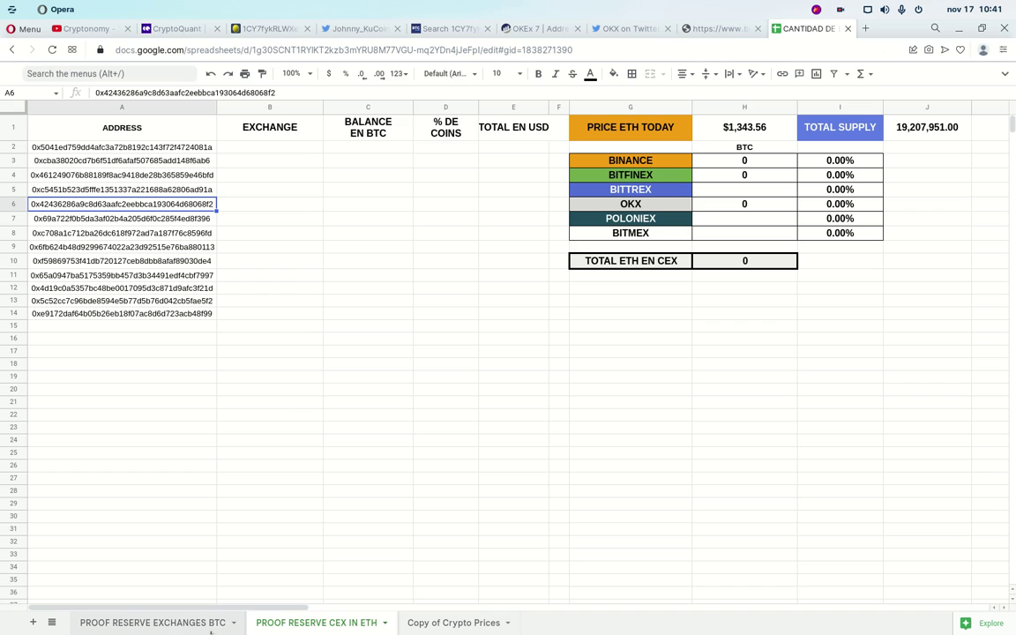
Return to the PROOF RESERVE EXCHANGES BTC sheet and compare the Bitfinex, Bittrex and OKX totals with the second reserves table.
{"action": "left_click", "coordinate": [178, 624]}
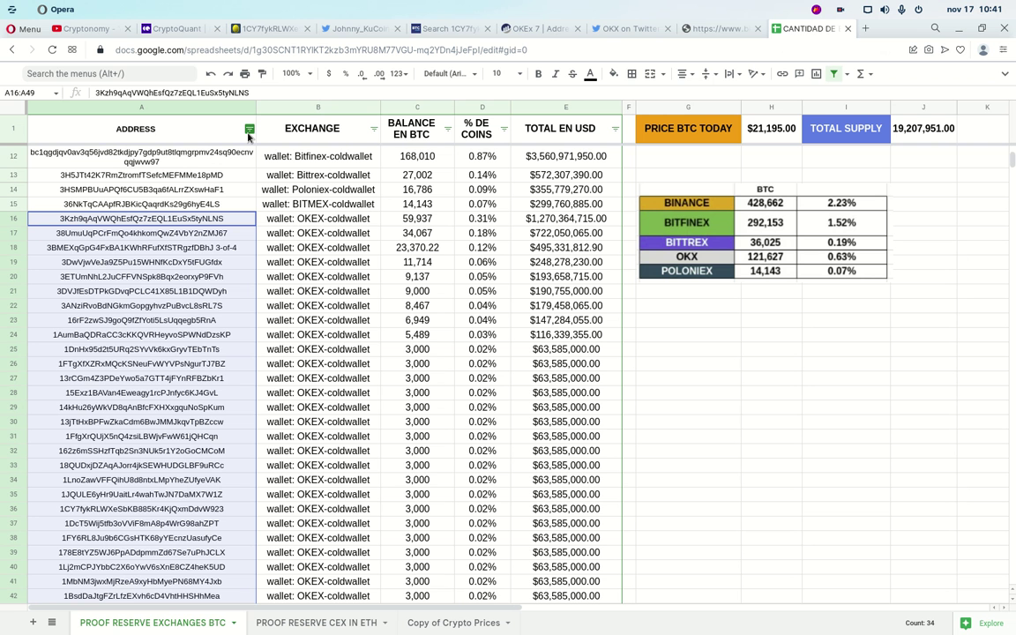
{"action": "left_click", "coordinate": [374, 397]}
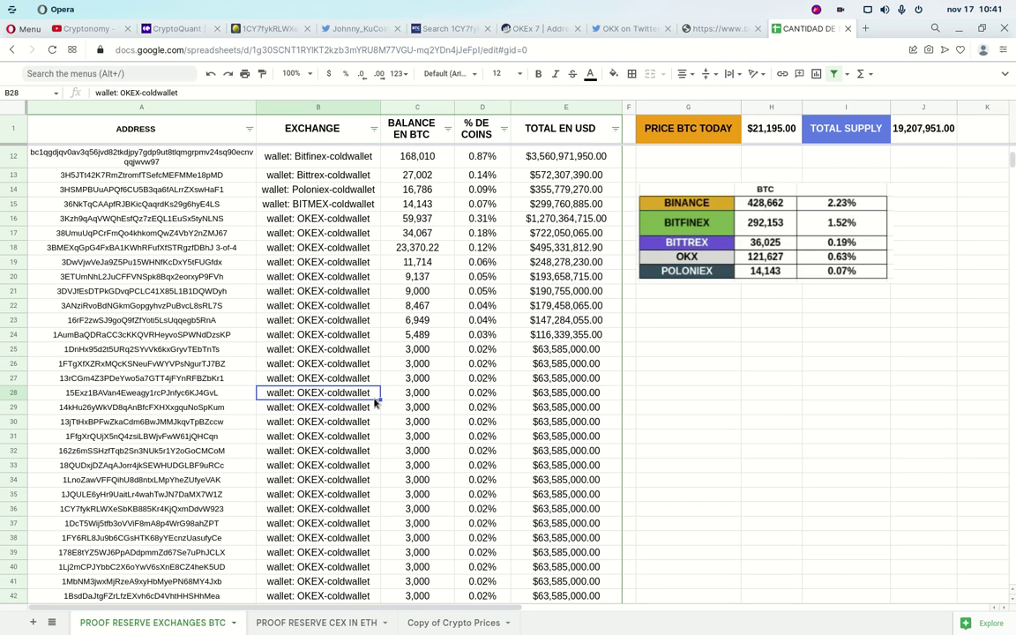
{"action": "scroll", "coordinate": [379, 403], "scroll_direction": "up", "scroll_amount": 5}
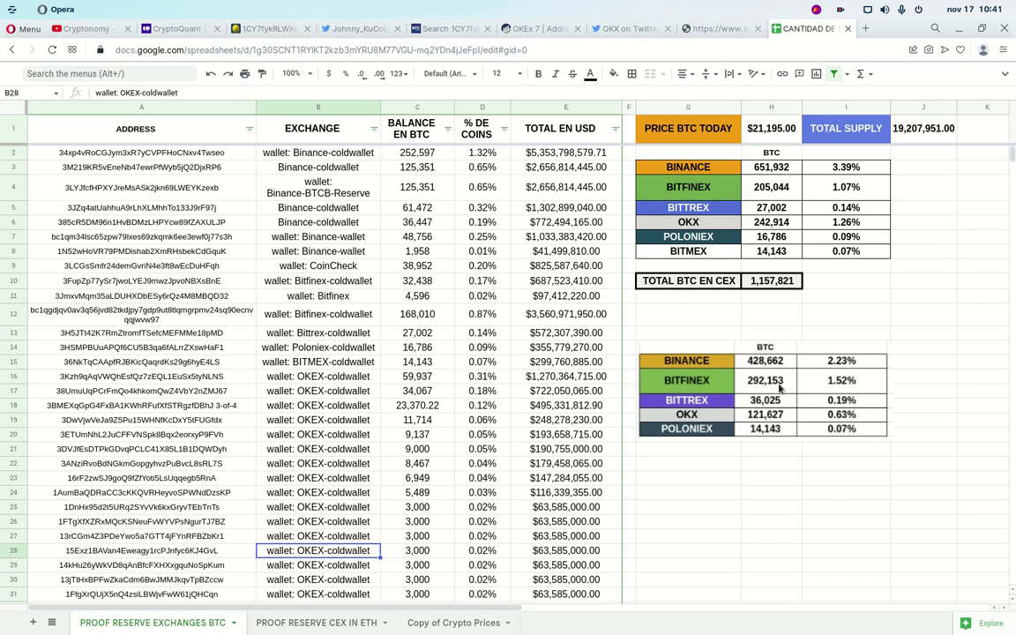
{"action": "left_click", "coordinate": [769, 191]}
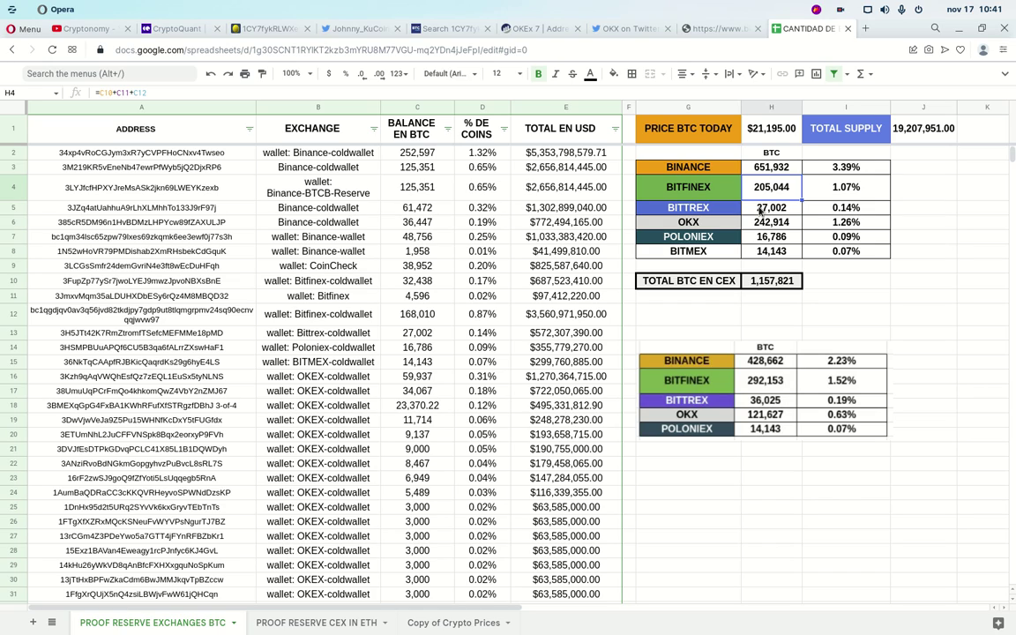
{"action": "left_click", "coordinate": [760, 209]}
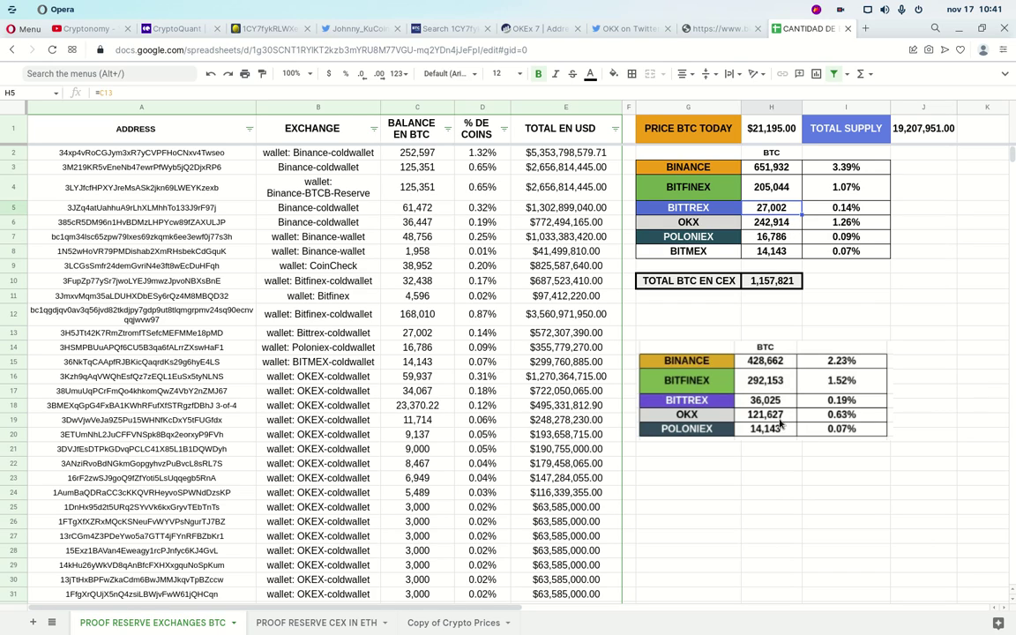
{"action": "left_click", "coordinate": [774, 226]}
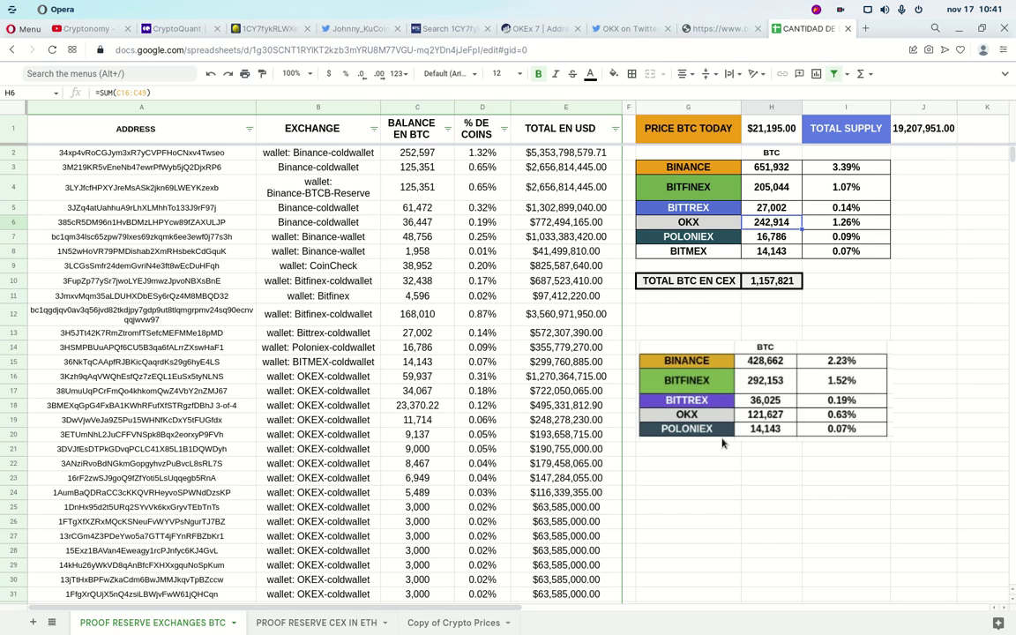
Check the ETH sheet's summary table briefly, return to the BTC sheet and inspect the Poloniex and BitMEX rows.
{"action": "left_click", "coordinate": [317, 624]}
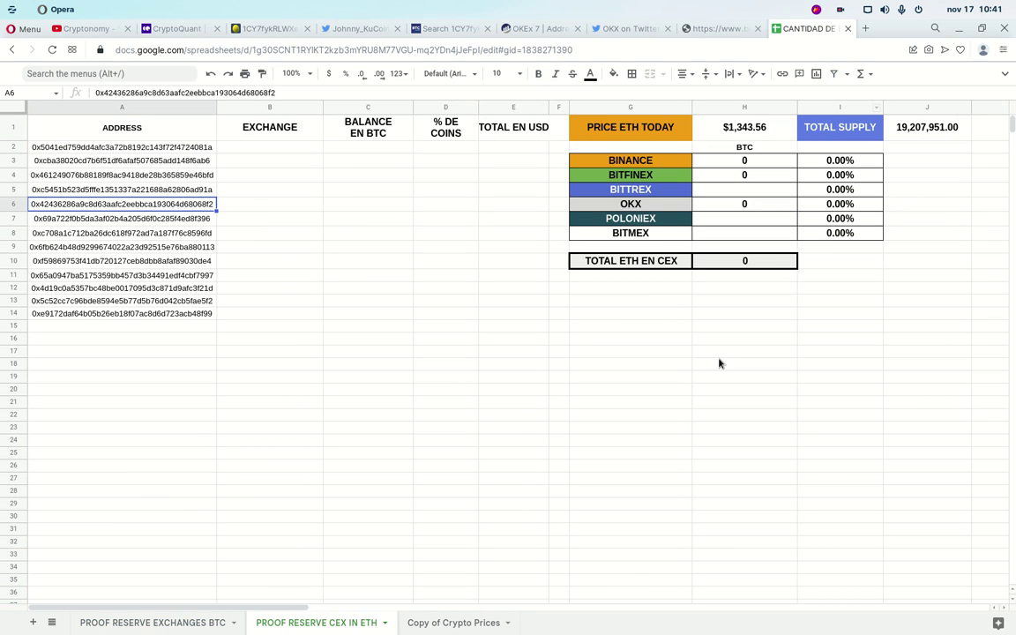
{"action": "left_click", "coordinate": [153, 623]}
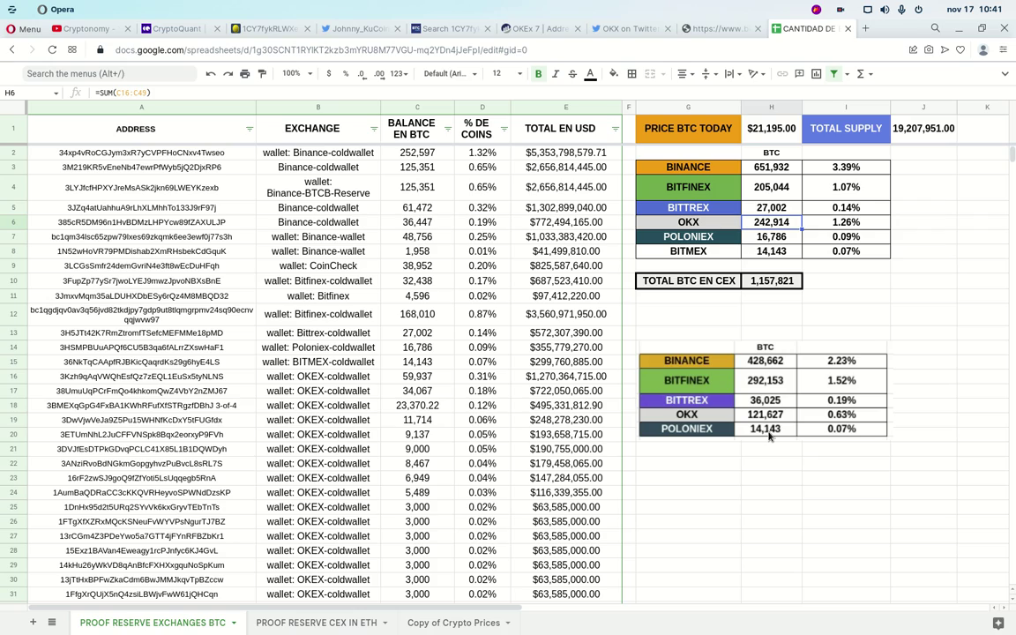
{"action": "left_click", "coordinate": [777, 239]}
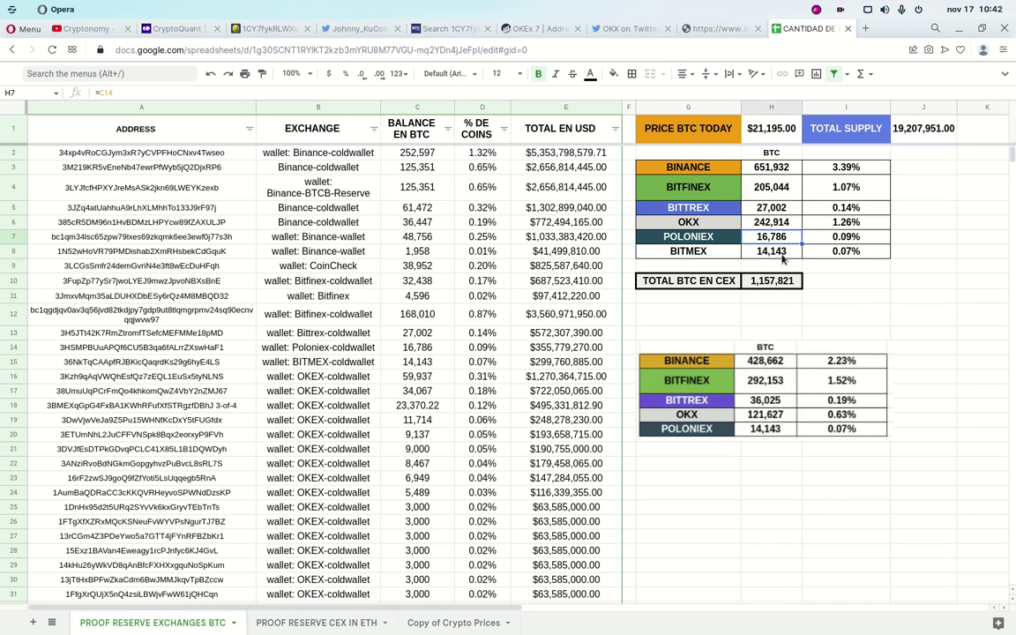
{"action": "left_click", "coordinate": [711, 254]}
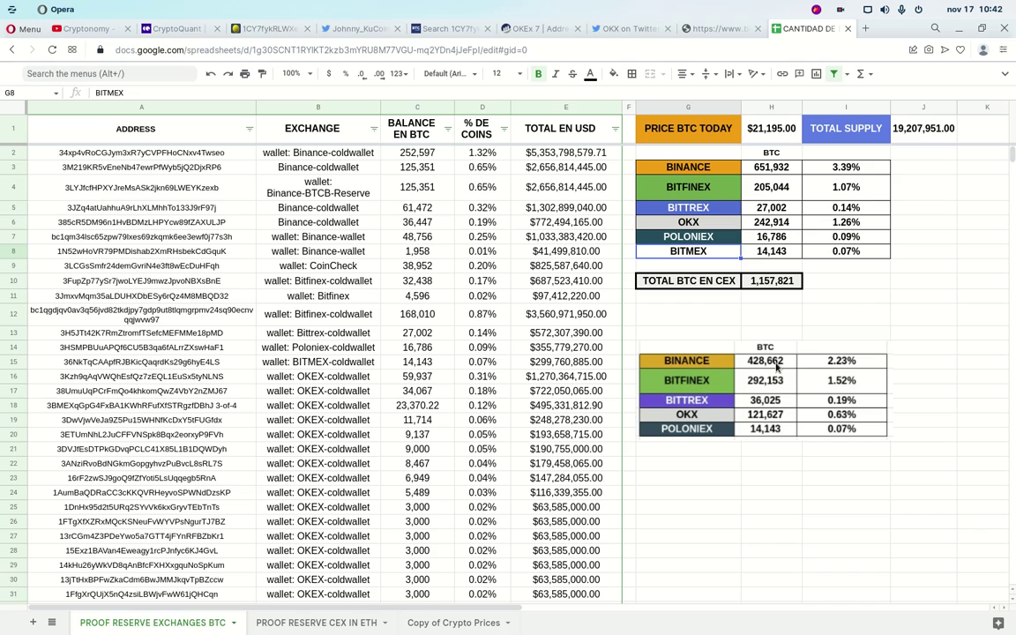
Inspect Binance's BTC total and supply percentage in H3 and I3, the total supply in J1 and the CEX total in H10.
{"action": "left_click", "coordinate": [780, 172]}
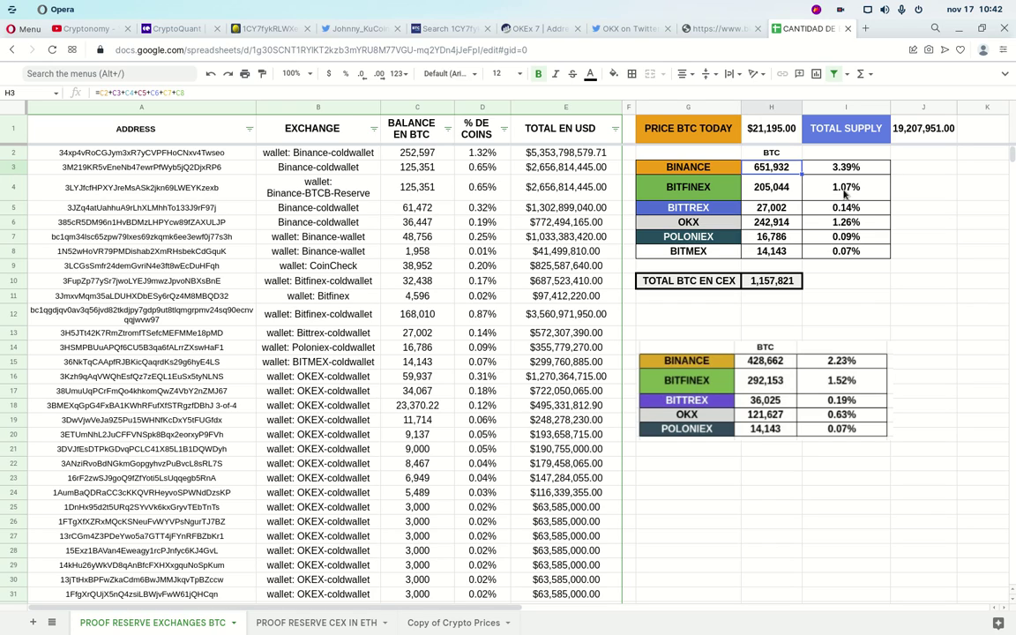
{"action": "left_click", "coordinate": [867, 173]}
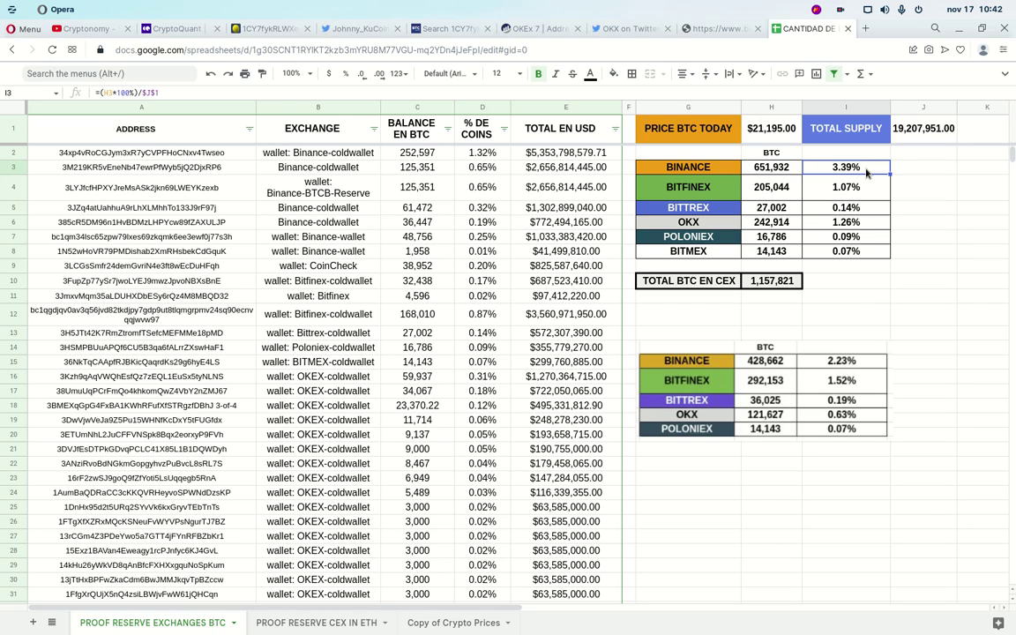
{"action": "left_click", "coordinate": [926, 132]}
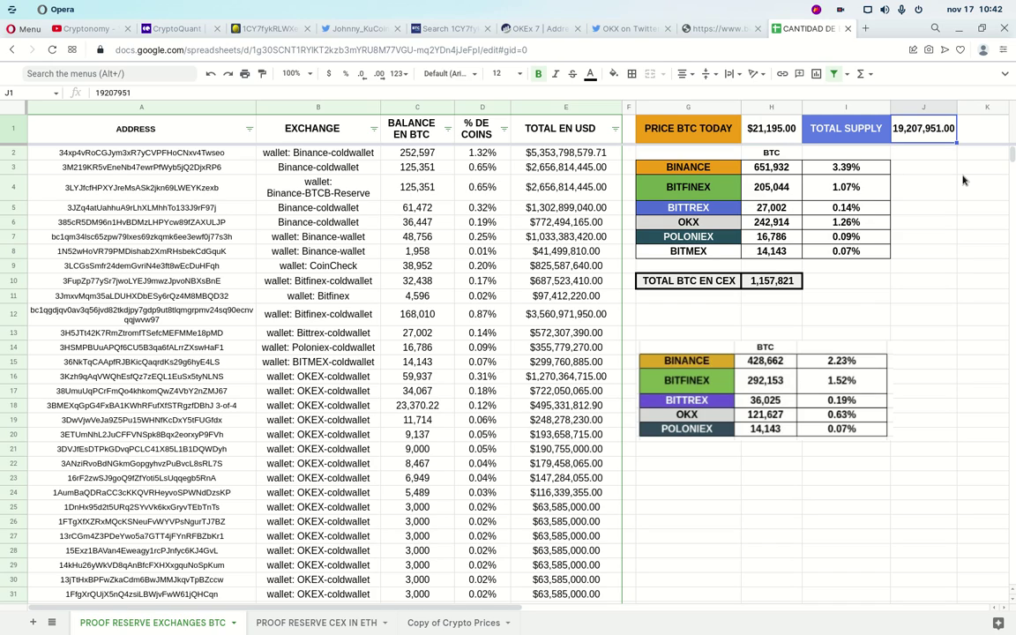
{"action": "left_click", "coordinate": [773, 282]}
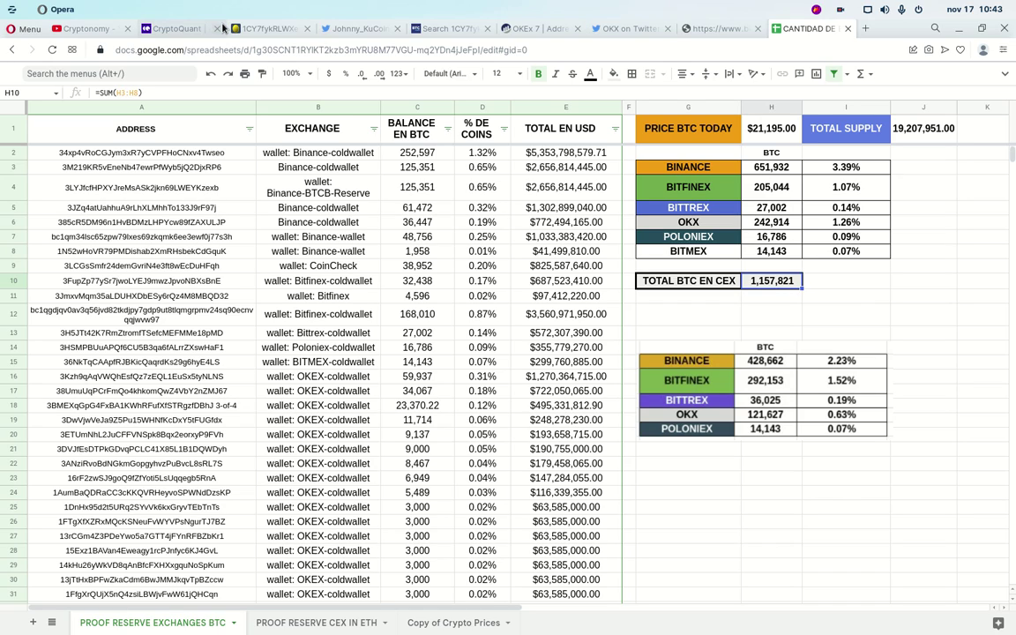
Switch to BitInfoCharts and open the Bitcoin Rich List.
{"action": "left_click", "coordinate": [260, 29]}
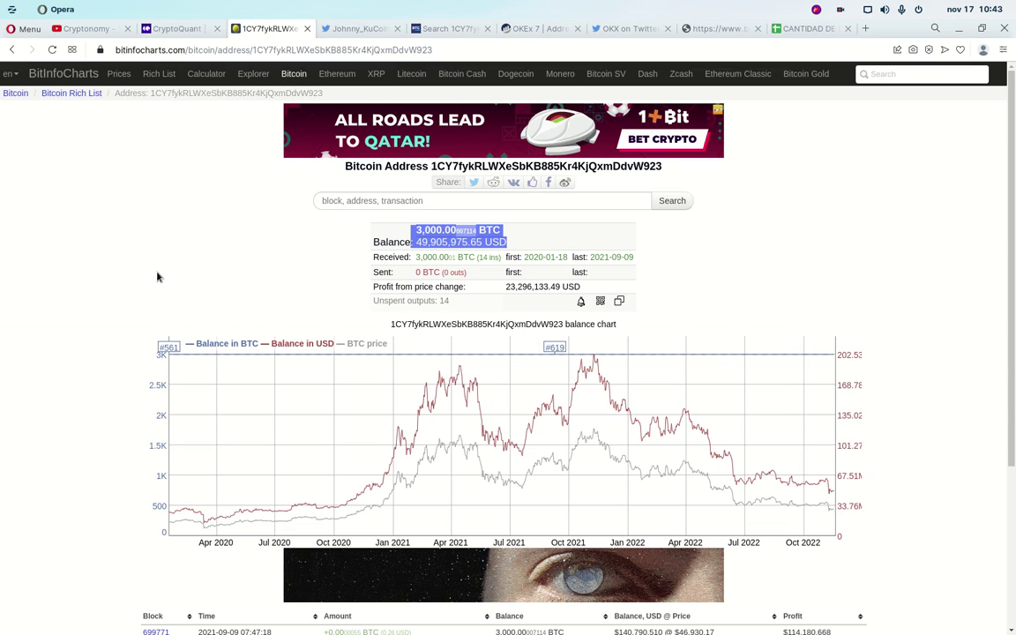
{"action": "scroll", "coordinate": [163, 293], "scroll_direction": "down", "scroll_amount": 3}
{"action": "scroll", "coordinate": [174, 300], "scroll_direction": "up", "scroll_amount": 3}
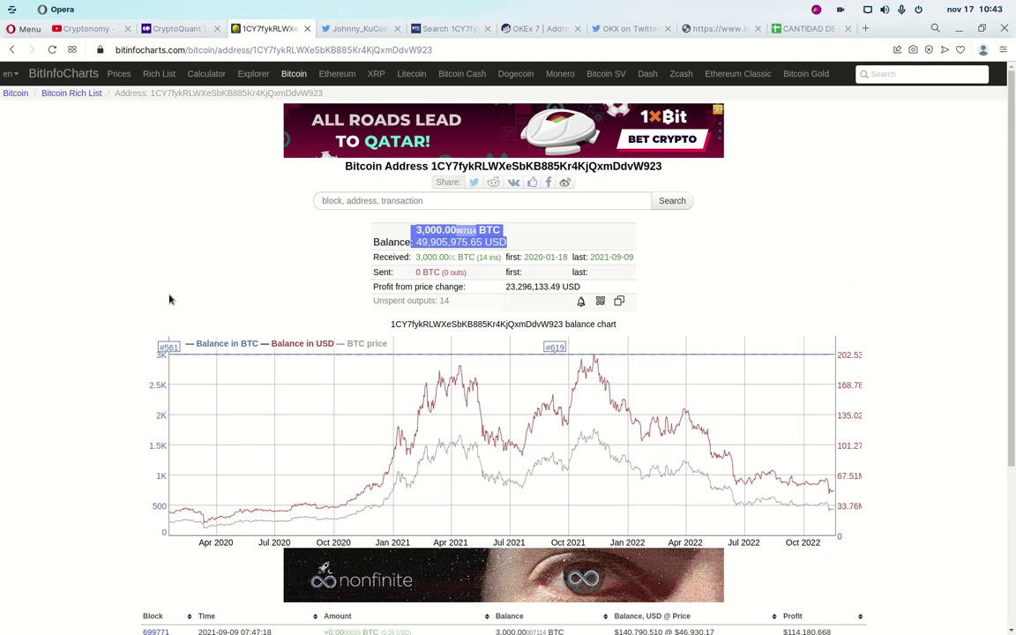
{"action": "mouse_move", "coordinate": [157, 76]}
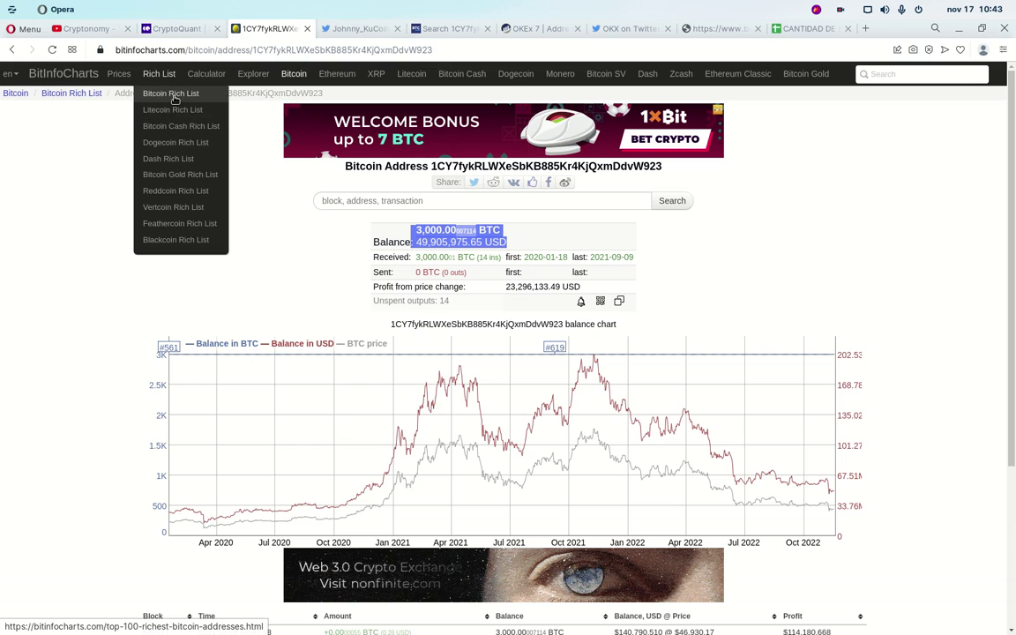
{"action": "left_click", "coordinate": [176, 95]}
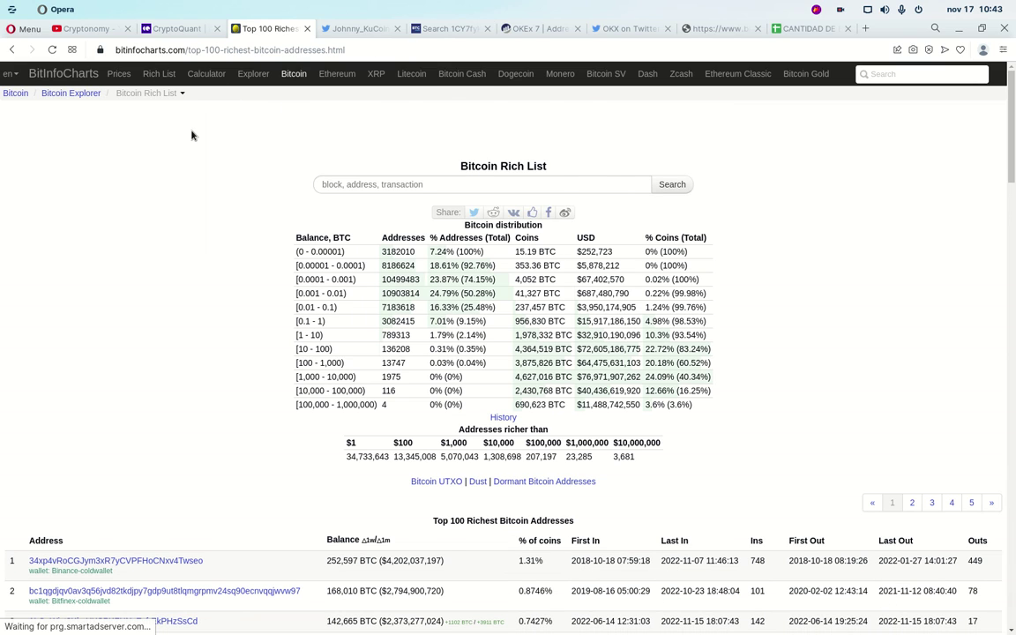
Go through the top 100 richest Bitcoin addresses to the end of the list, highlighting the BITMEX-coldwallet entry at rank 63.
{"action": "scroll", "coordinate": [187, 124], "scroll_direction": "down", "scroll_amount": 5}
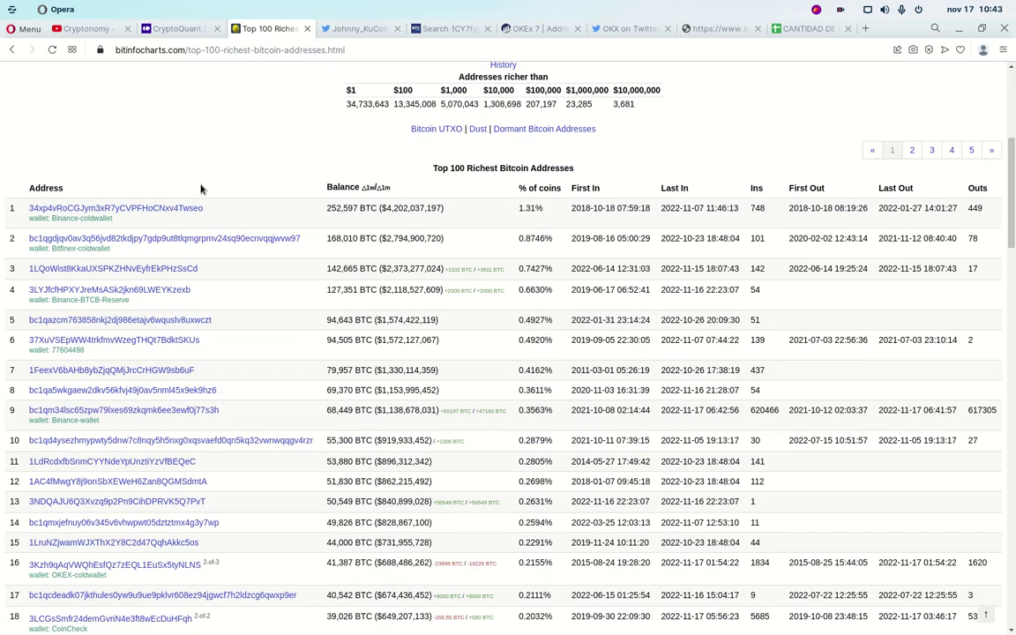
{"action": "scroll", "coordinate": [222, 187], "scroll_direction": "down", "scroll_amount": 5}
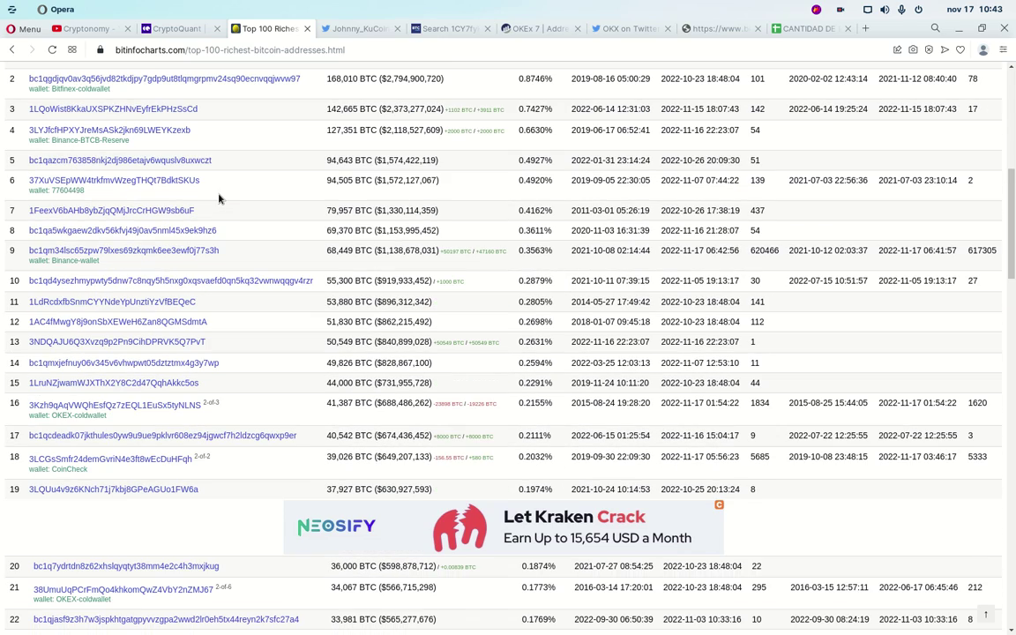
{"action": "scroll", "coordinate": [219, 198], "scroll_direction": "down", "scroll_amount": 10}
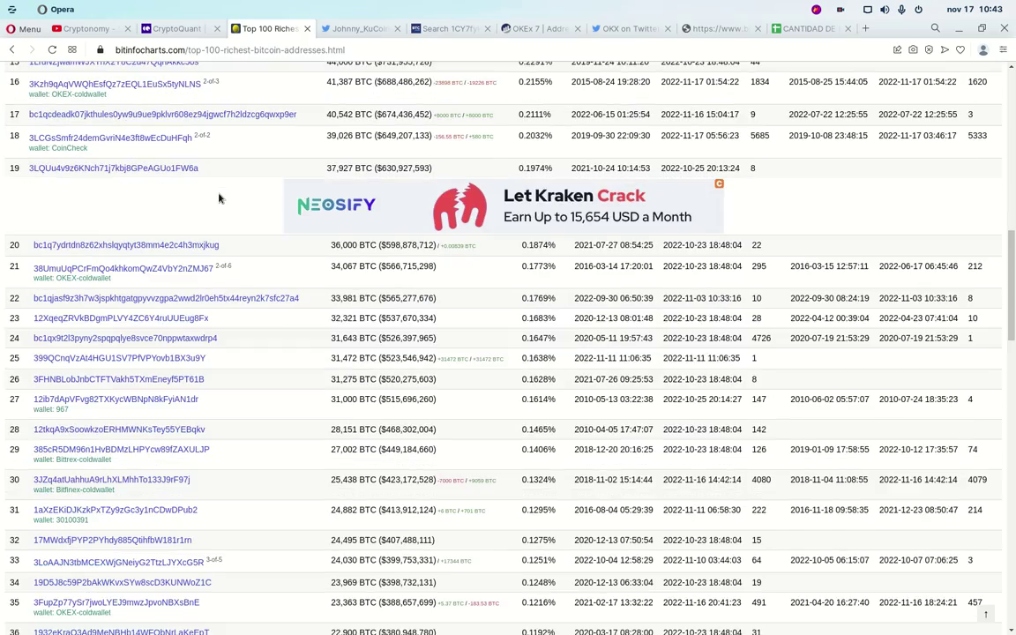
{"action": "scroll", "coordinate": [219, 199], "scroll_direction": "down", "scroll_amount": 10}
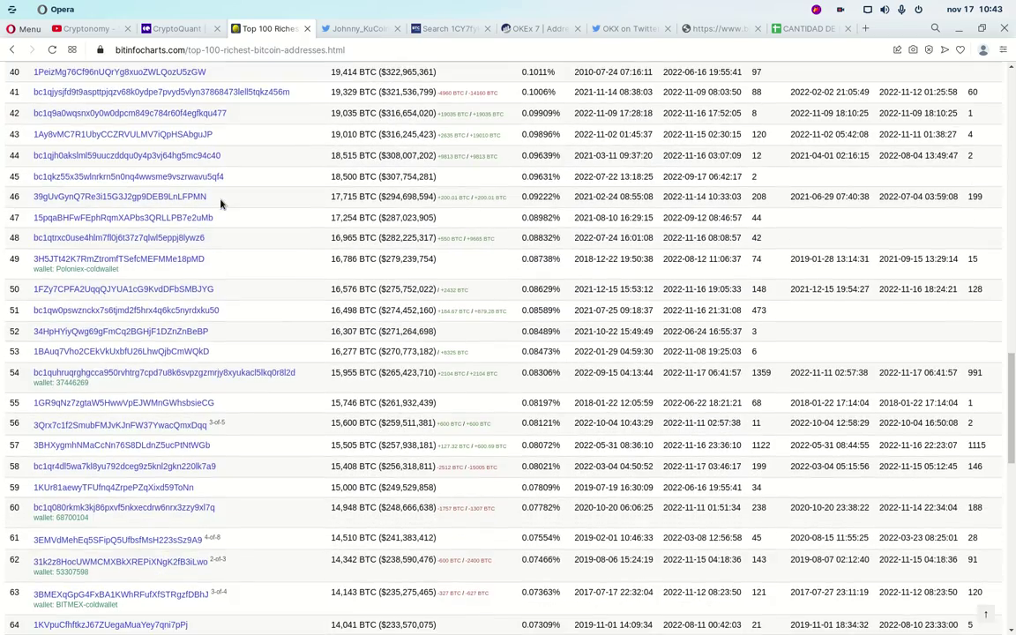
{"action": "scroll", "coordinate": [218, 213], "scroll_direction": "down", "scroll_amount": 1}
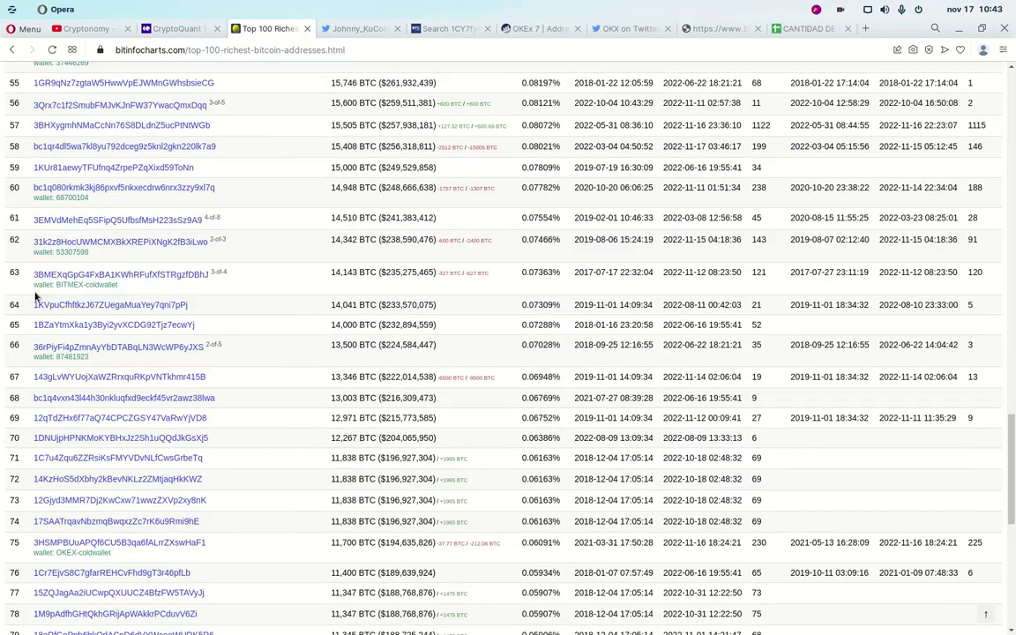
{"action": "triple_click", "coordinate": [141, 291]}
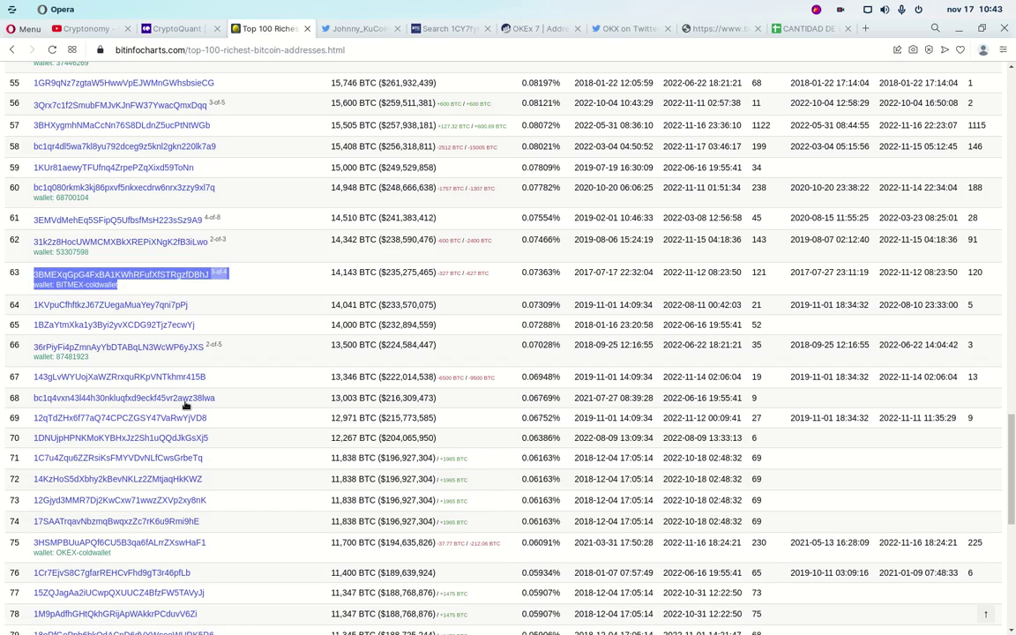
{"action": "scroll", "coordinate": [180, 404], "scroll_direction": "down", "scroll_amount": 3}
{"action": "scroll", "coordinate": [180, 404], "scroll_direction": "down", "scroll_amount": 7}
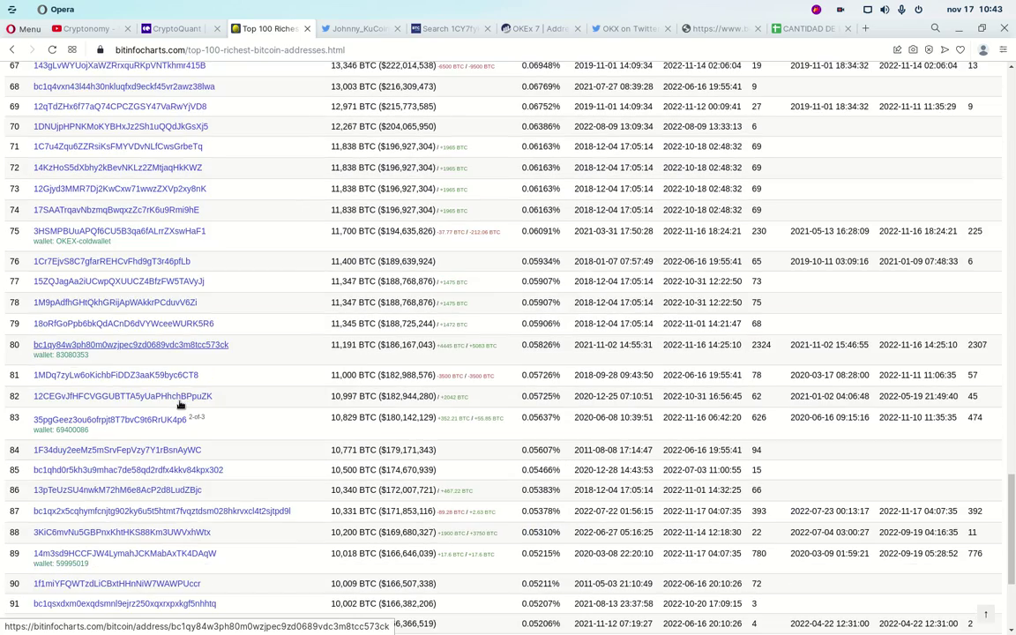
{"action": "scroll", "coordinate": [175, 402], "scroll_direction": "down", "scroll_amount": 3}
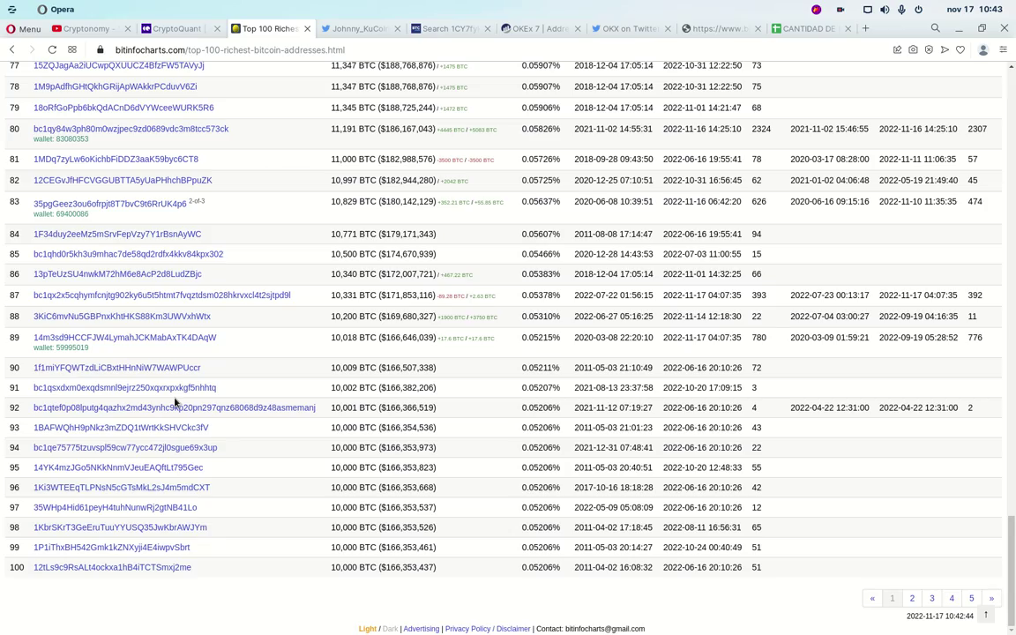
Return to the start of the rich list and highlight the Binance-coldwallet, Bitfinex-coldwallet, OKEX-coldwallet and CoinCheck wallet labels one after another.
{"action": "scroll", "coordinate": [174, 401], "scroll_direction": "up", "scroll_amount": 20}
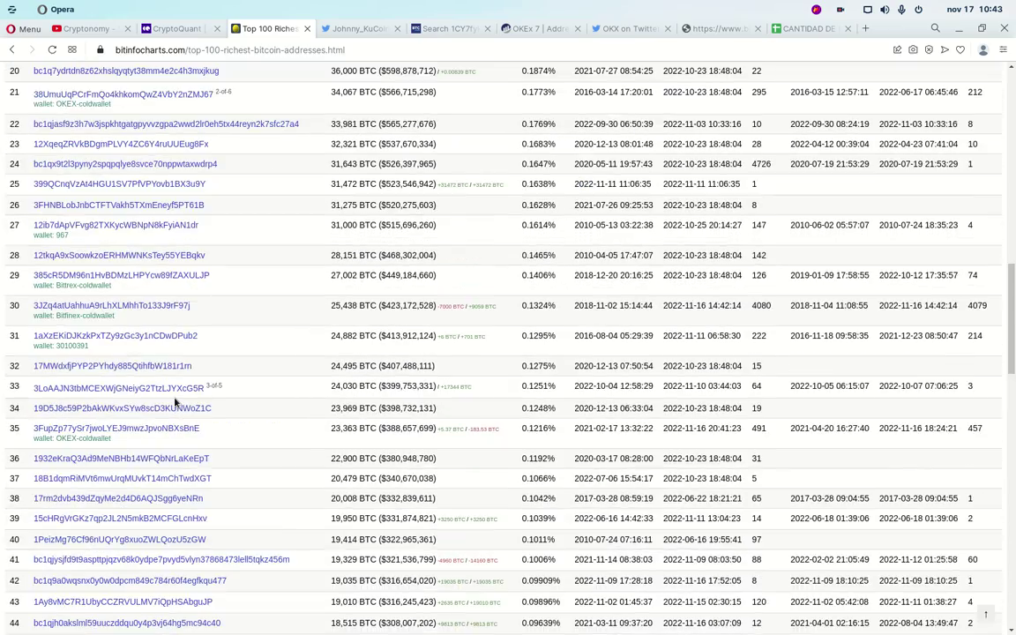
{"action": "scroll", "coordinate": [175, 402], "scroll_direction": "up", "scroll_amount": 17}
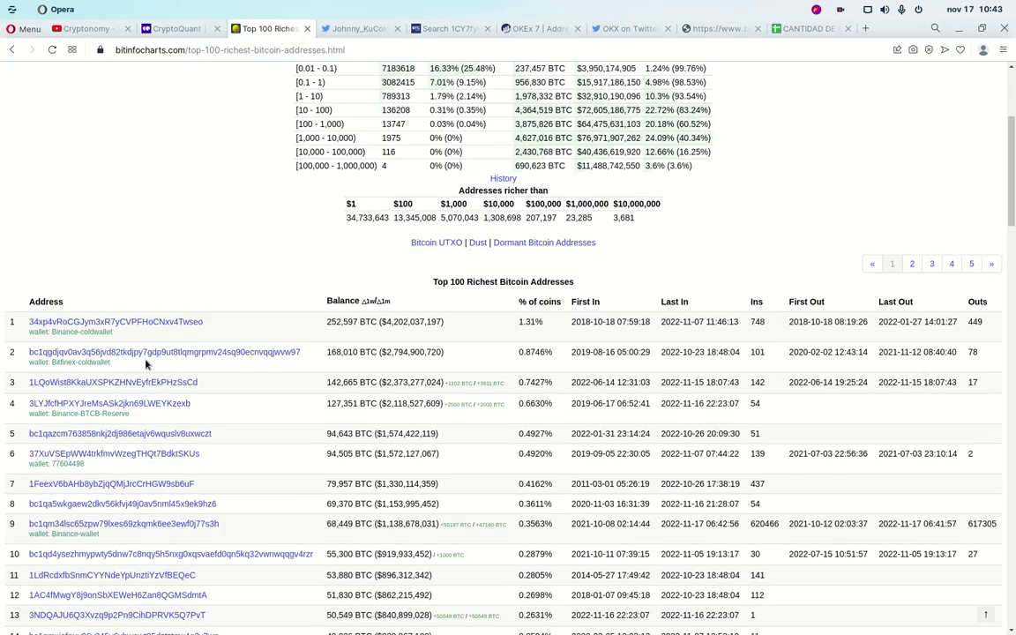
{"action": "left_click_drag", "start_coordinate": [114, 331], "coordinate": [33, 332]}
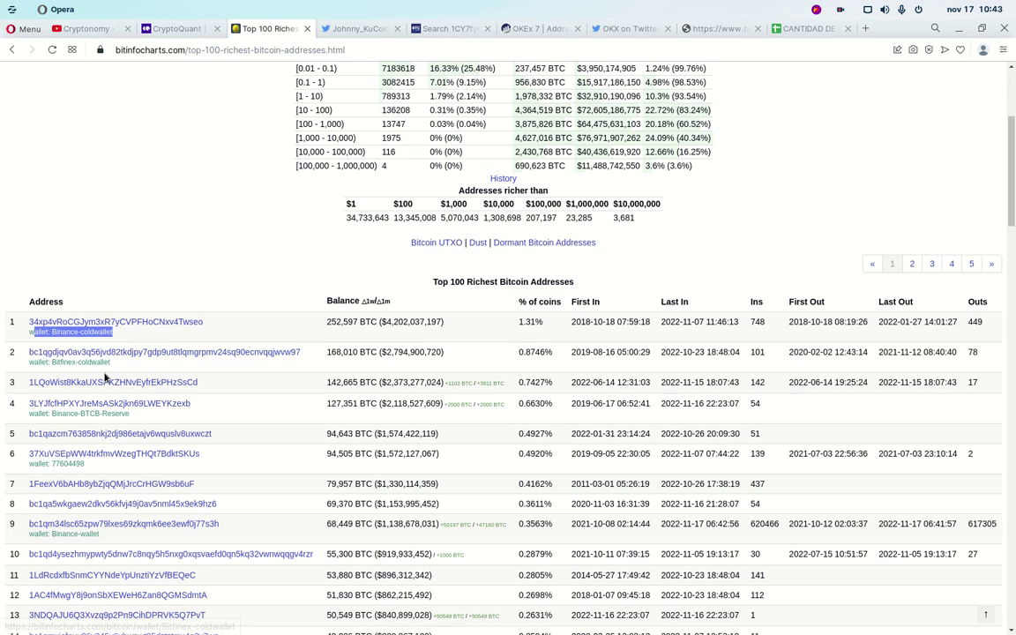
{"action": "left_click_drag", "start_coordinate": [108, 339], "coordinate": [117, 370]}
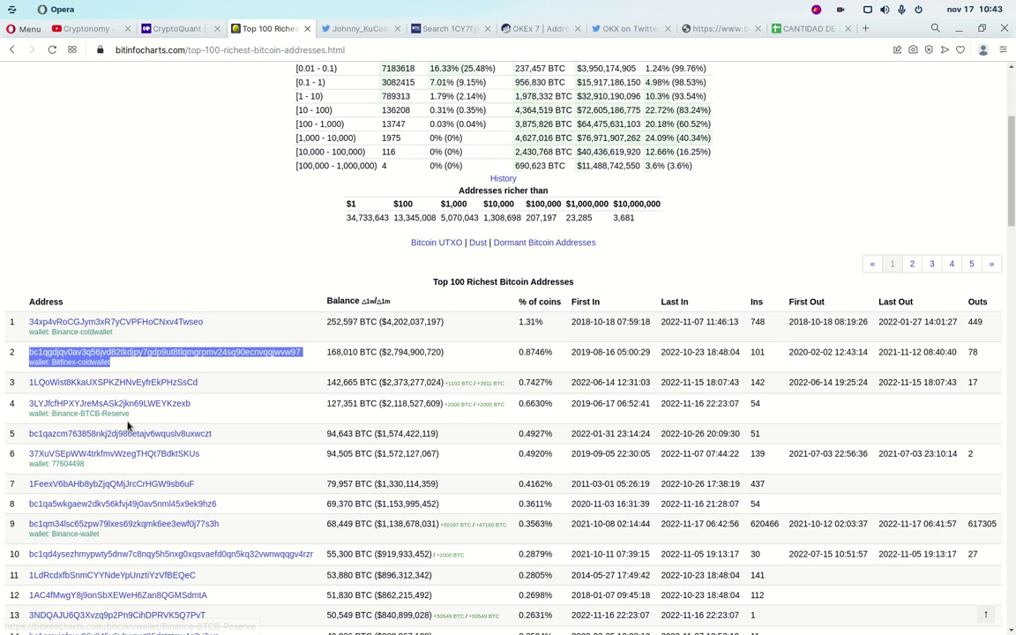
{"action": "scroll", "coordinate": [113, 417], "scroll_direction": "down", "scroll_amount": 3}
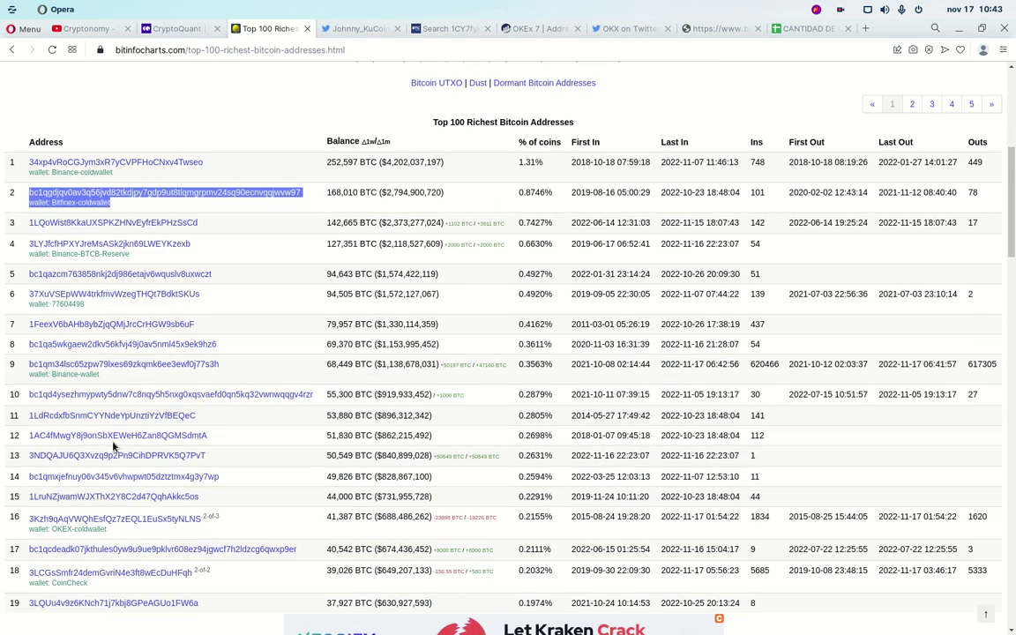
{"action": "scroll", "coordinate": [113, 447], "scroll_direction": "down", "scroll_amount": 1}
{"action": "left_click_drag", "start_coordinate": [113, 446], "coordinate": [110, 468]}
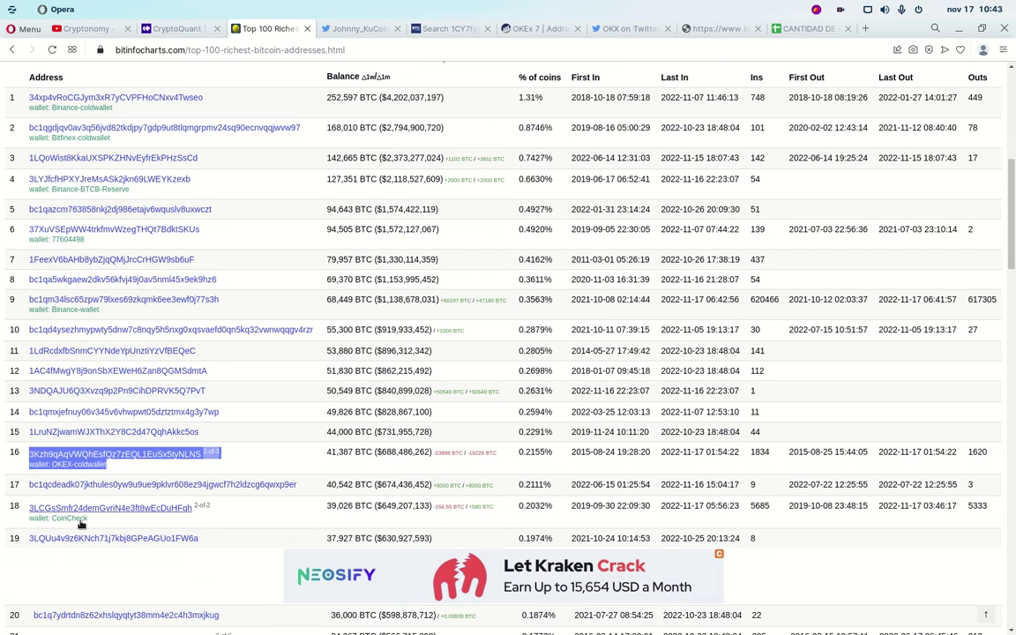
{"action": "left_click_drag", "start_coordinate": [30, 519], "coordinate": [88, 519]}
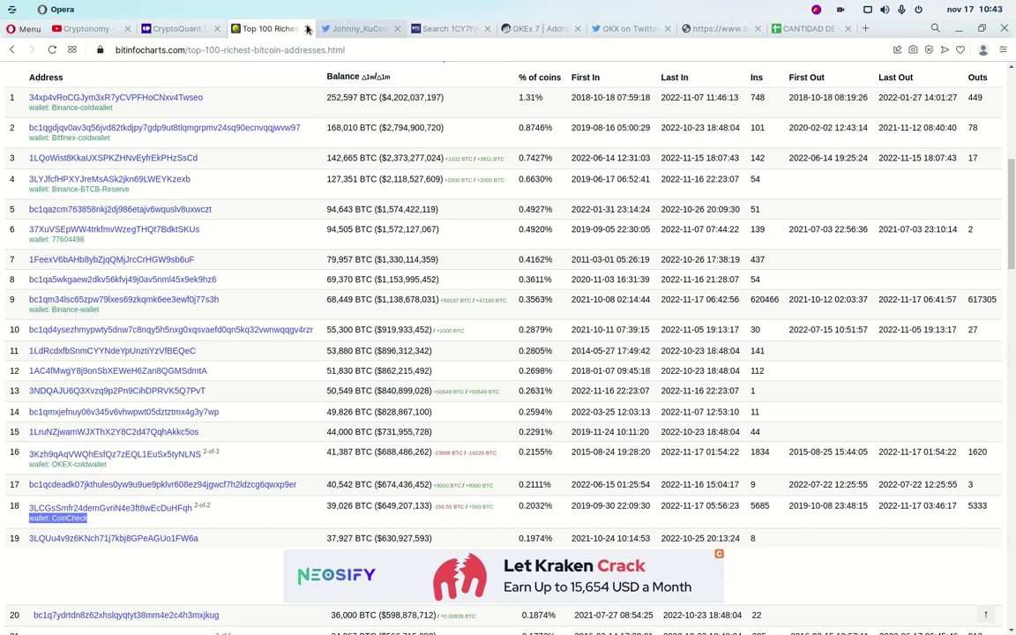
Open the CryptoQuant Bitcoin summary and accept its cookies, and switch to the Cryptonomy channel's videos on YouTube.
{"action": "left_click", "coordinate": [169, 32]}
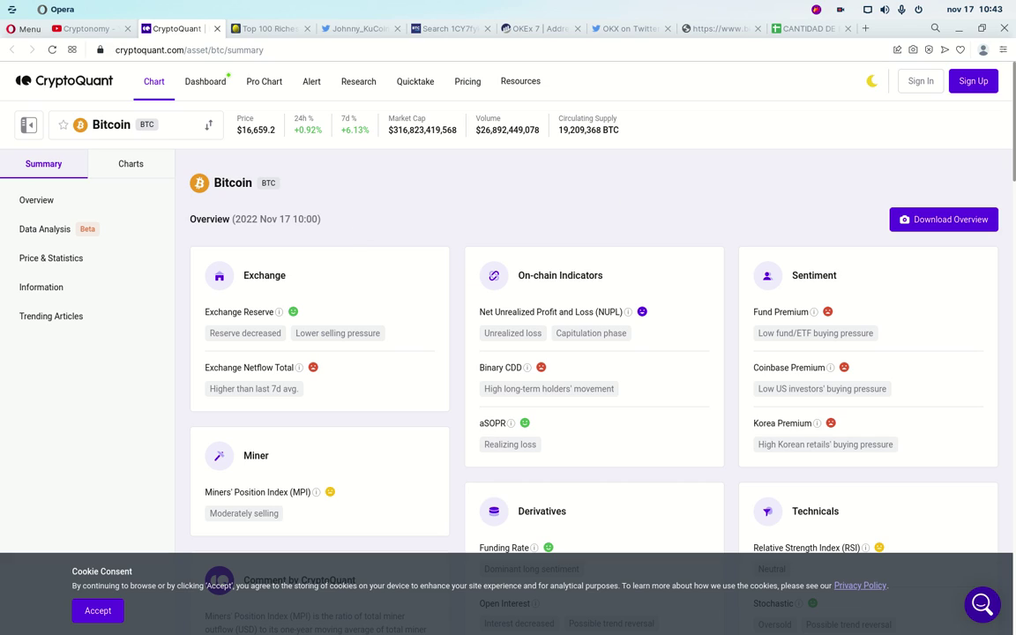
{"action": "left_click", "coordinate": [97, 611]}
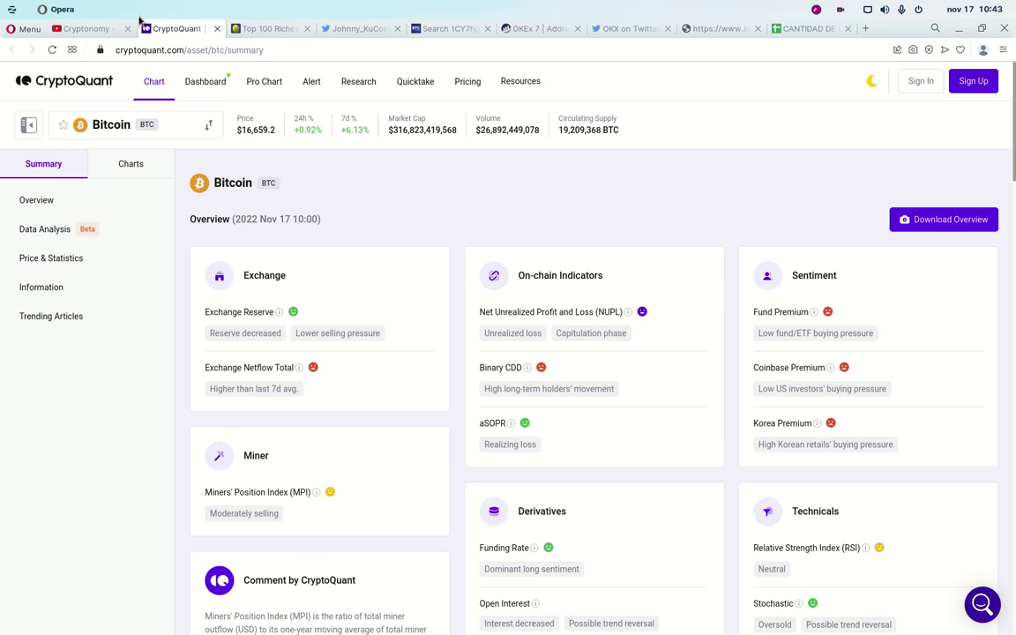
{"action": "left_click", "coordinate": [83, 29]}
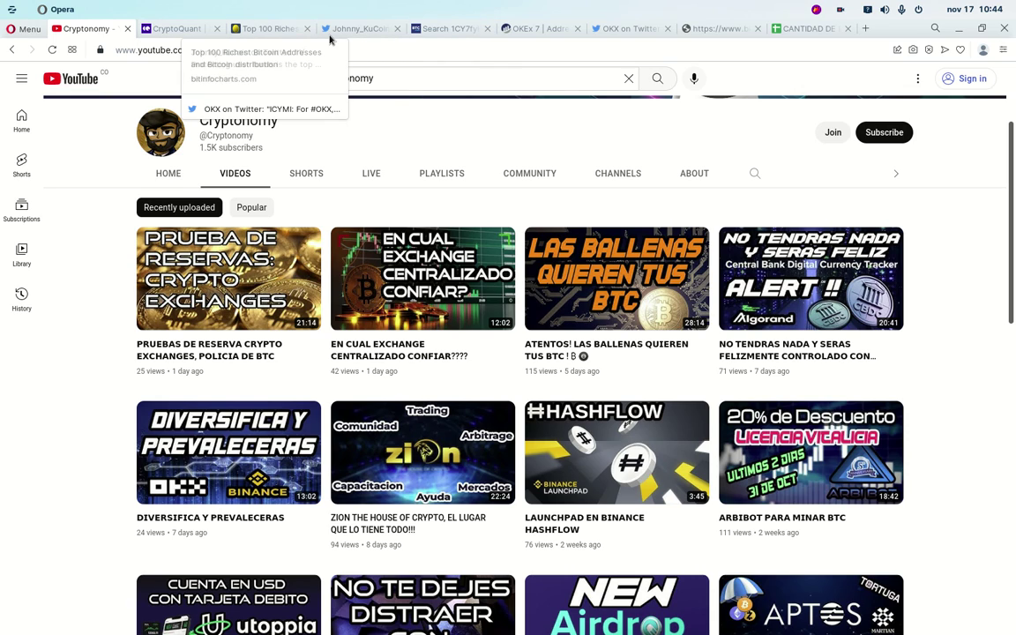
Return to the previously viewed Binance 7 address on Etherscan and the earlier Binance cold wallet search on BTC.com.
{"action": "left_click", "coordinate": [433, 24]}
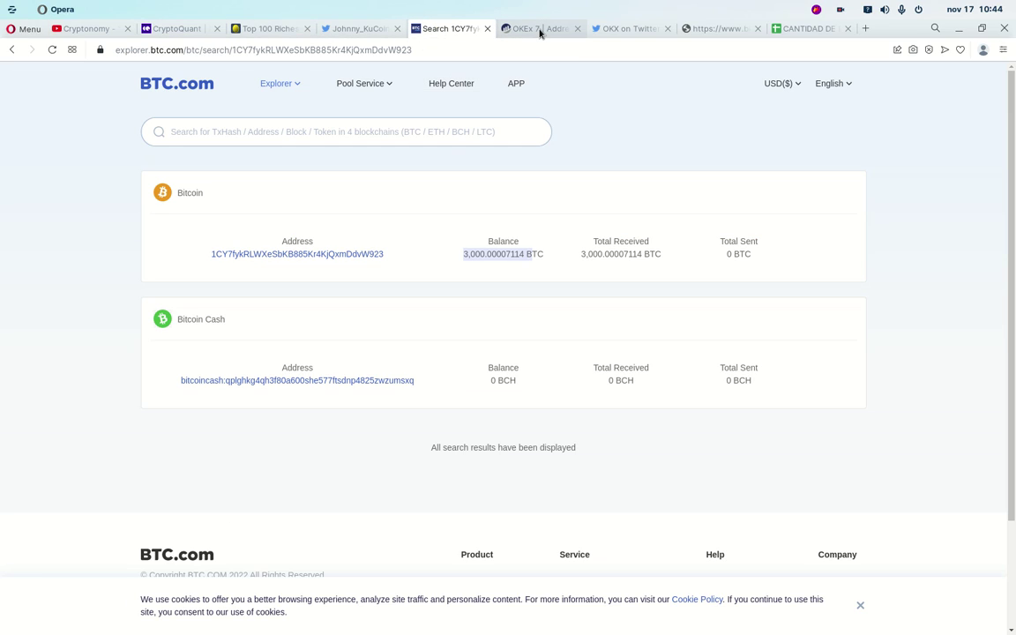
{"action": "left_click", "coordinate": [540, 32]}
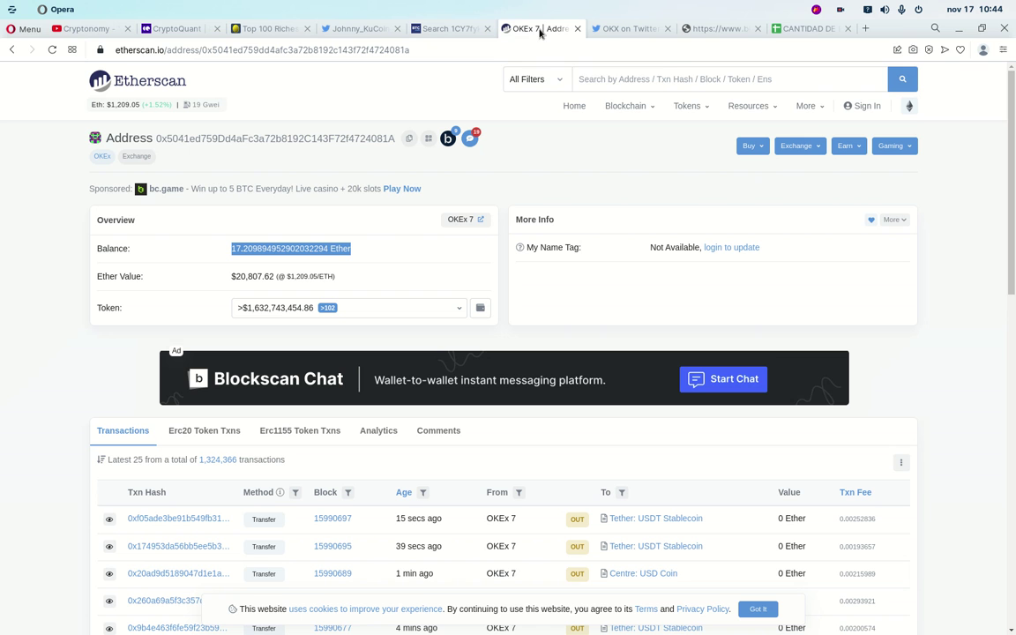
{"action": "left_click", "coordinate": [12, 50]}
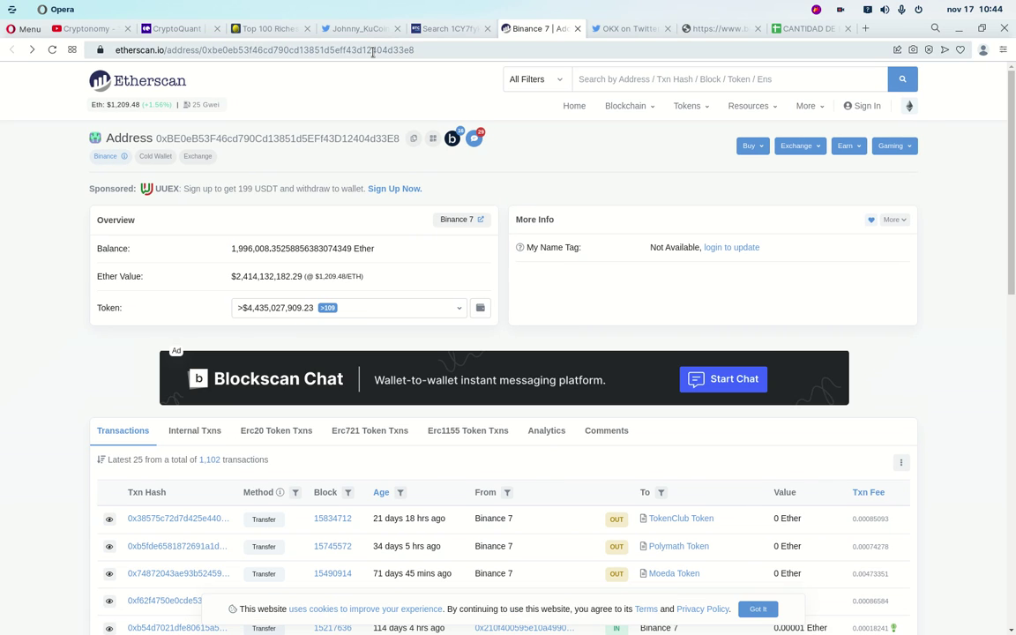
{"action": "left_click", "coordinate": [458, 29]}
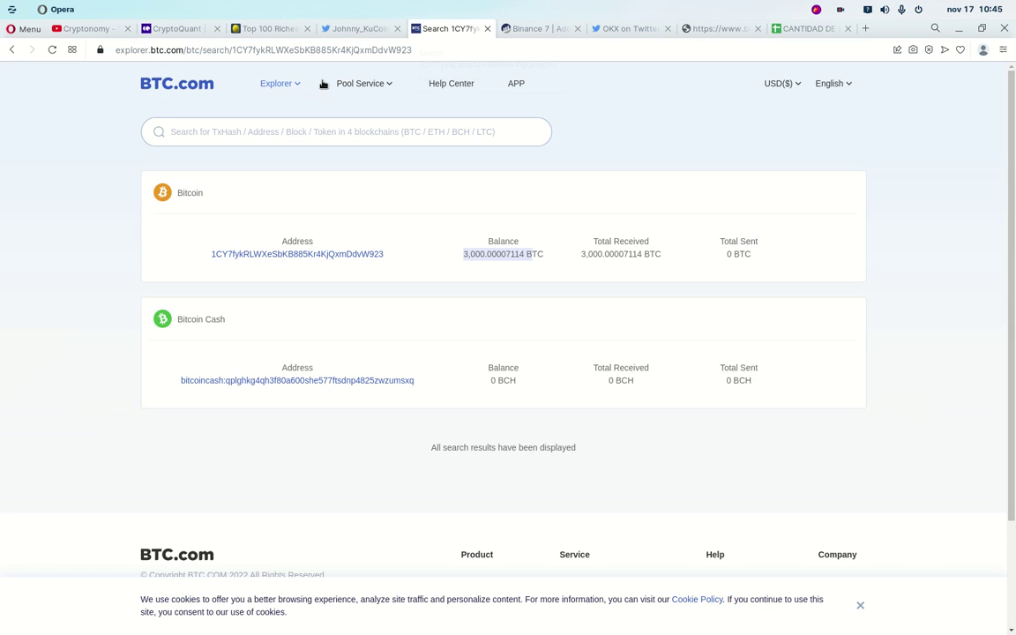
{"action": "left_click", "coordinate": [10, 51]}
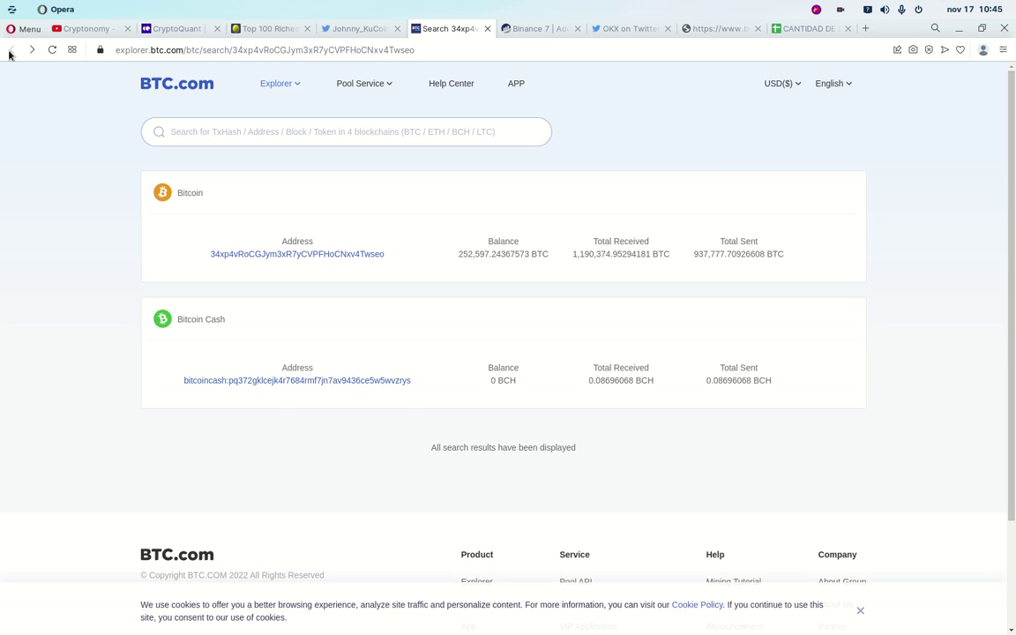
Go back from the KuCoin Twitter thread to blockchaincenter.net's Proof of Reserves page and review the exchanges' reserve and audit status.
{"action": "left_click", "coordinate": [358, 30]}
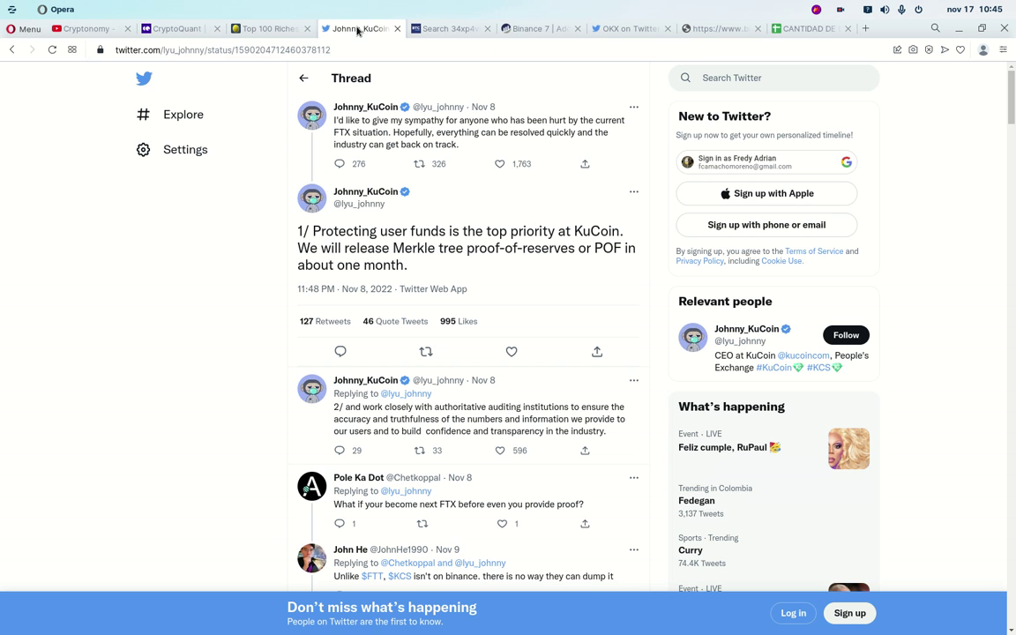
{"action": "left_click", "coordinate": [14, 51]}
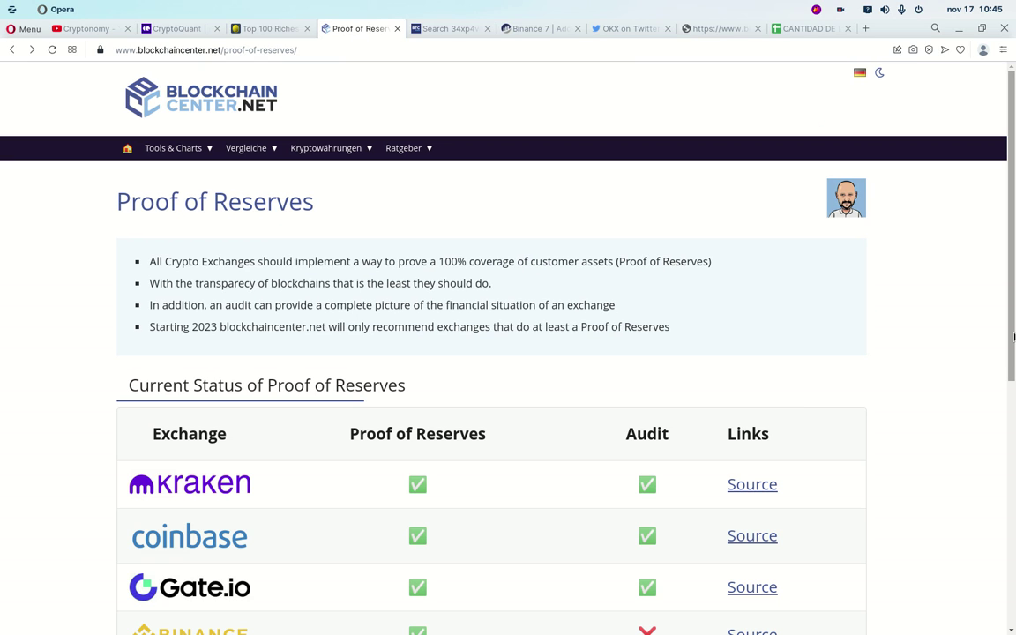
{"action": "scroll", "coordinate": [1000, 314], "scroll_direction": "down", "scroll_amount": 5}
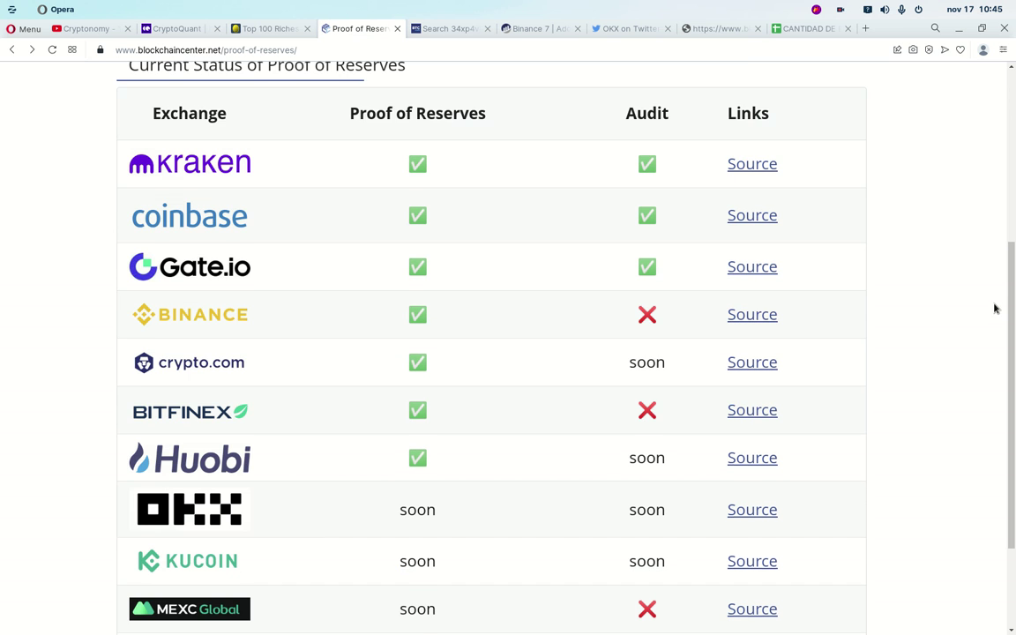
{"action": "scroll", "coordinate": [994, 308], "scroll_direction": "up", "scroll_amount": 1}
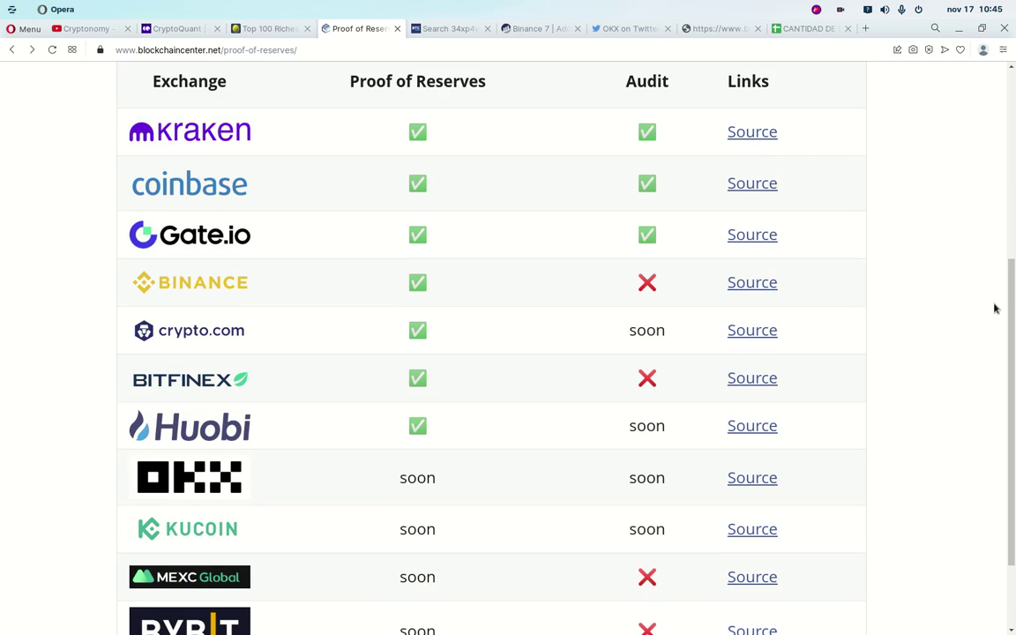